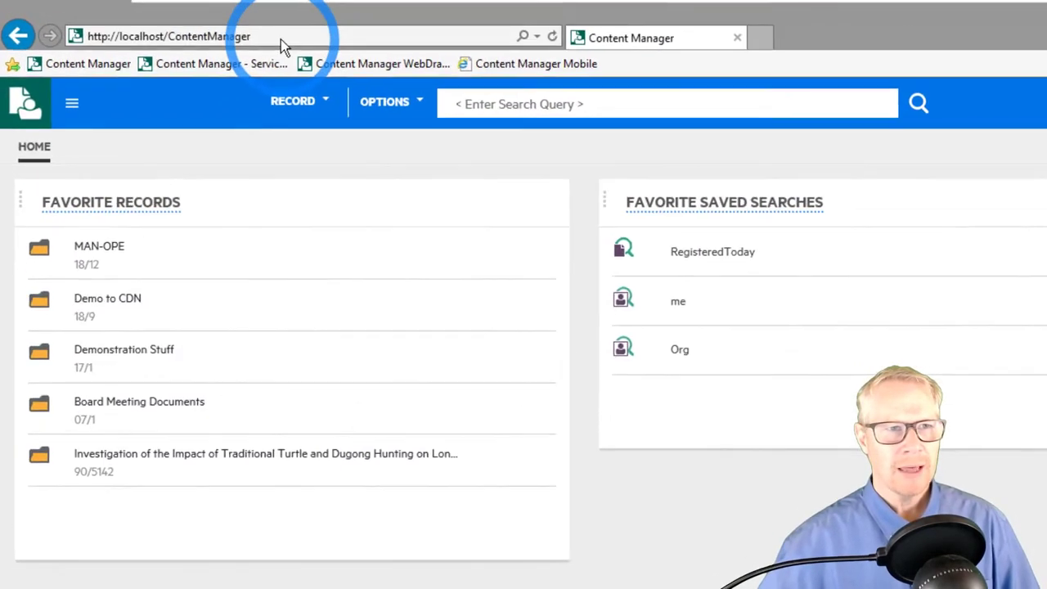
click(280, 39)
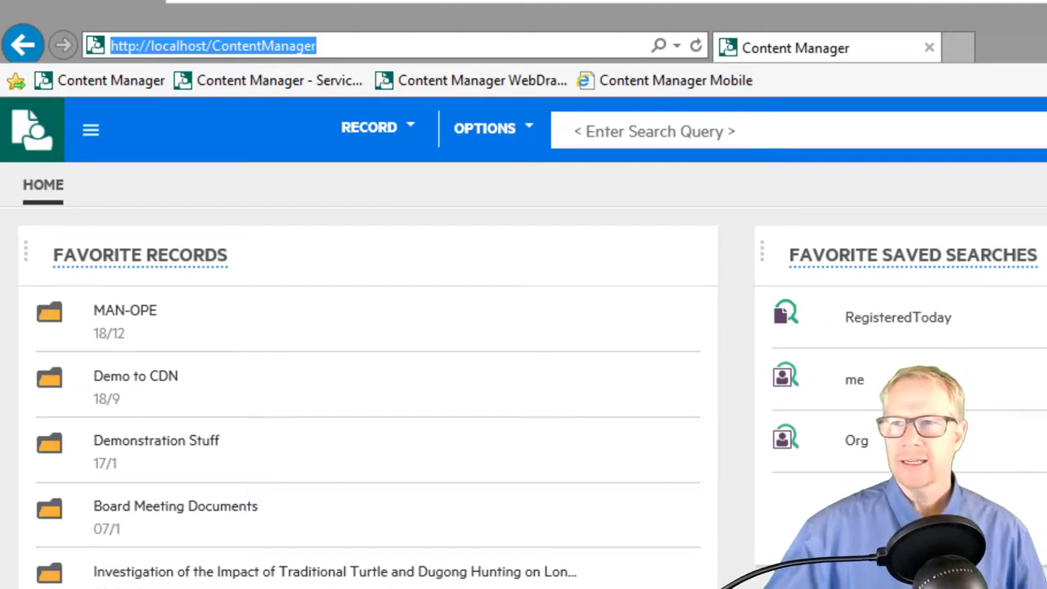
click(789, 376)
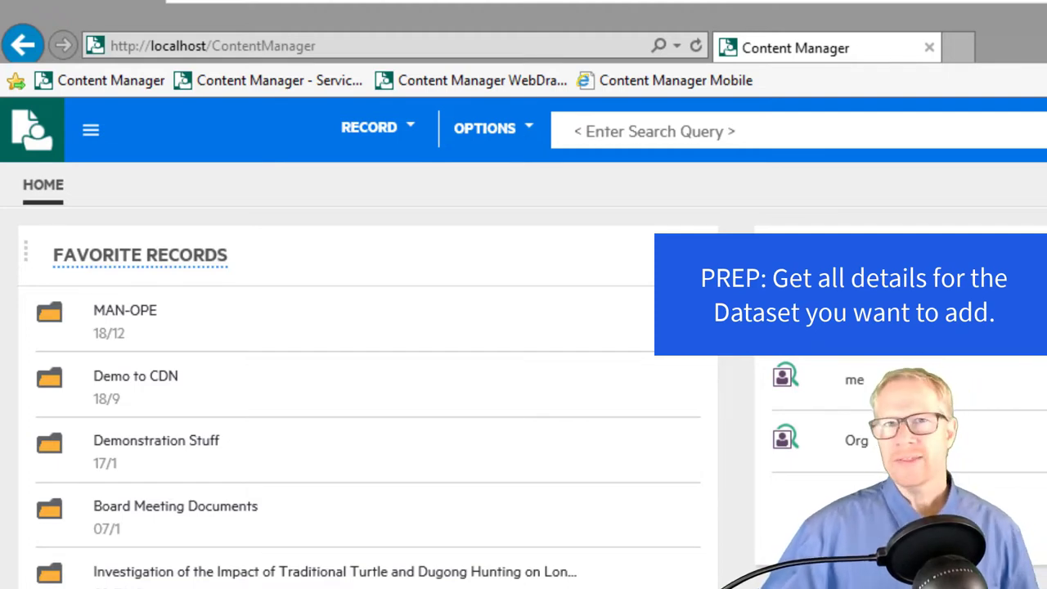
Switch to File Explorer and create a folder named tenants inside the Content Manager Web Client folder
key(alt+Tab)
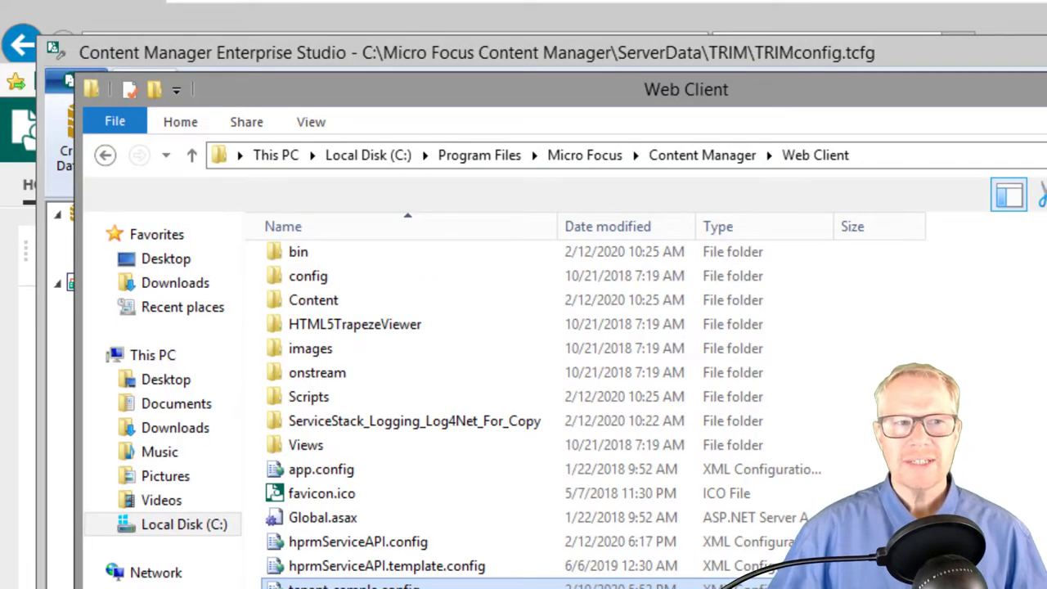
click(359, 585)
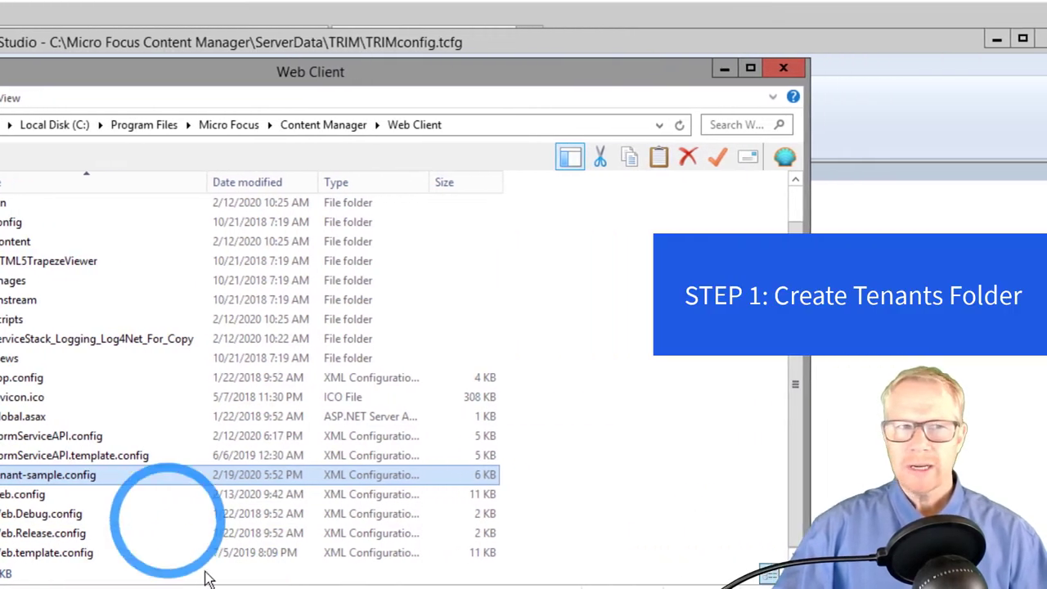
right_click(440, 305)
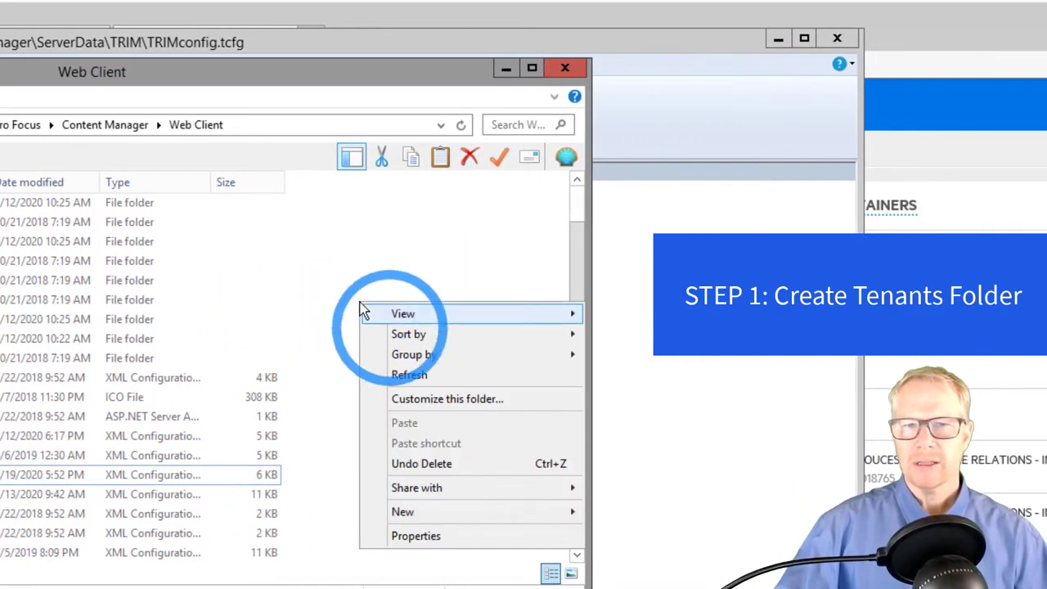
mouse_move(573, 512)
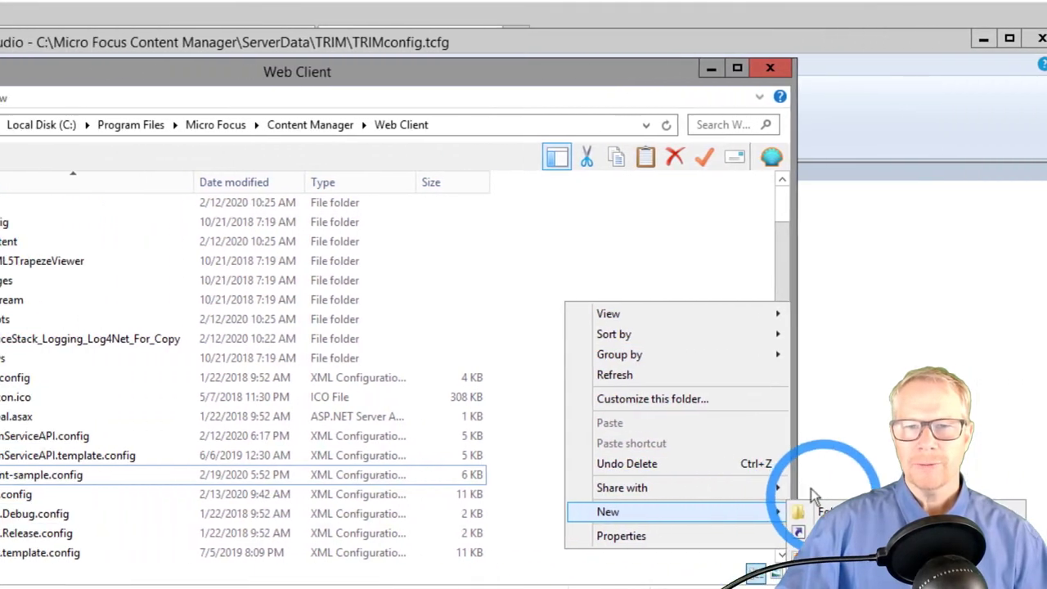
click(826, 511)
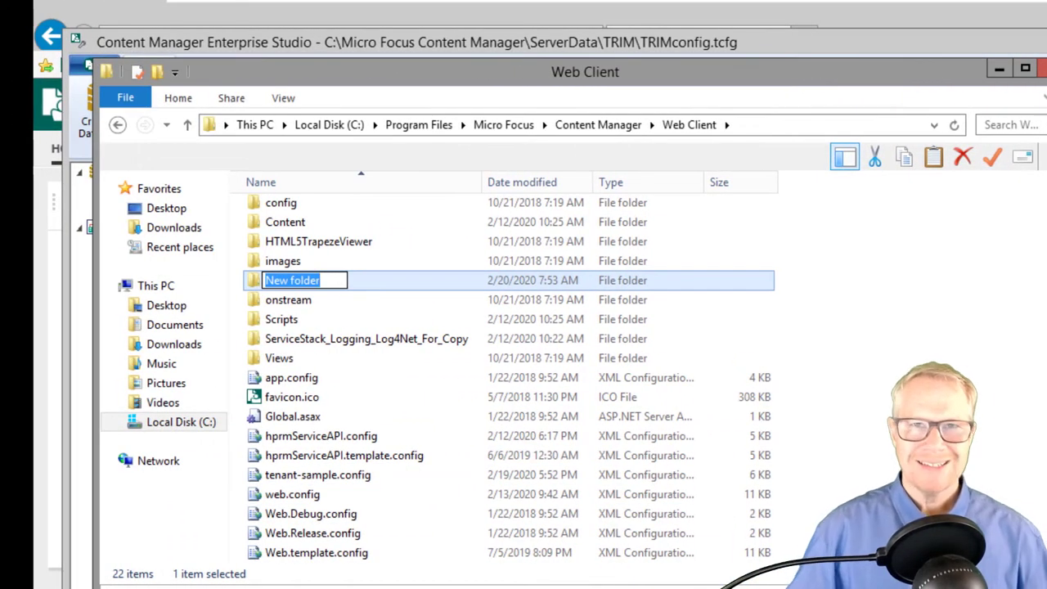
text(tea)
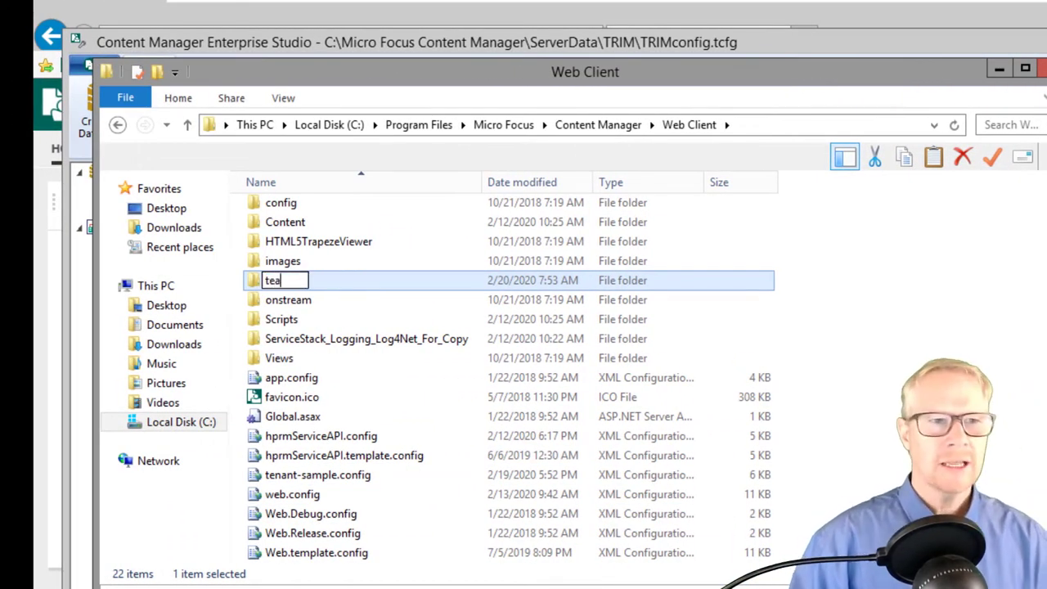
key(BackSpace)
text(st)
key(BackSpace)
key(BackSpace)
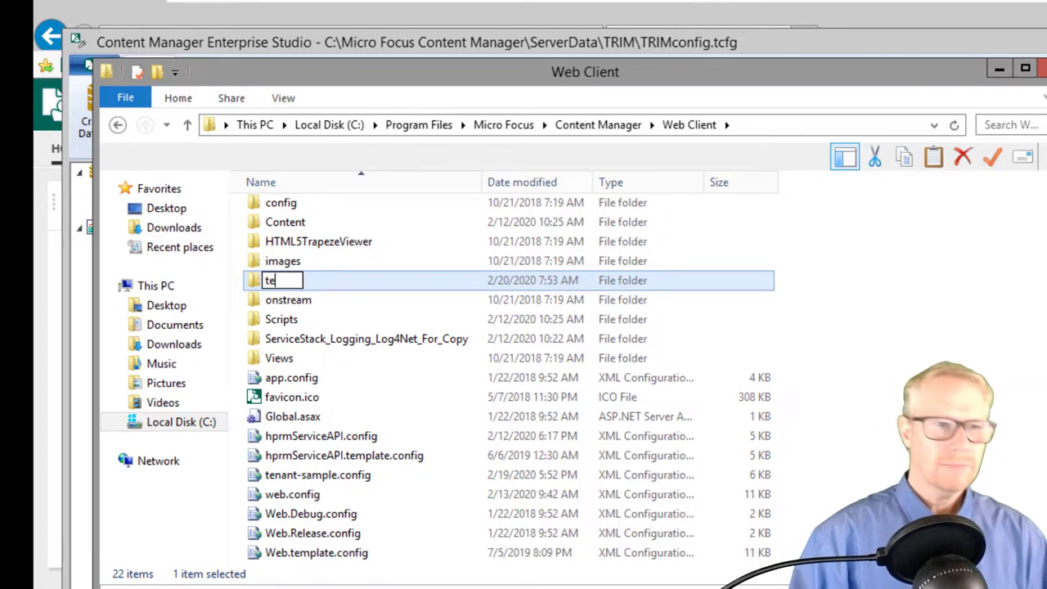
text(nants)
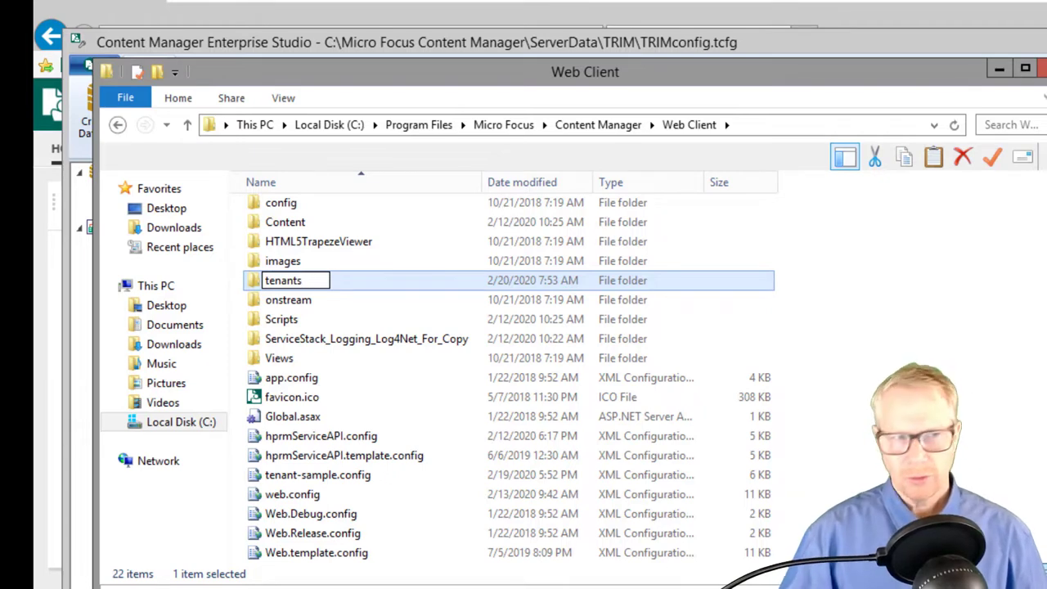
key(Return)
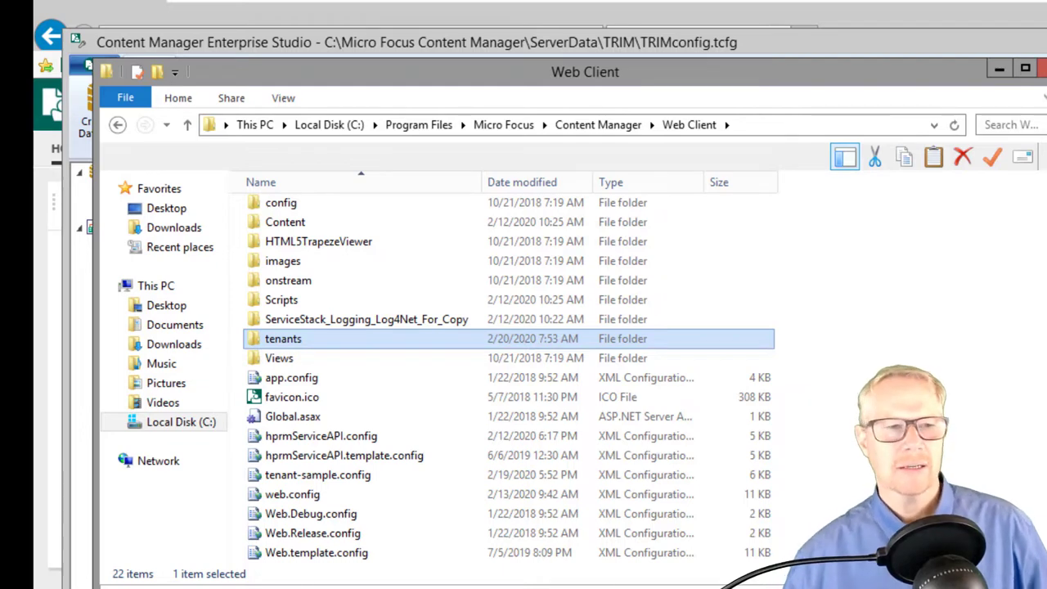
Copy tenant-sample.config from the Web Client folder into the tenants folder, keeping the original in place
right_click(296, 481)
drag(296, 479, 294, 342)
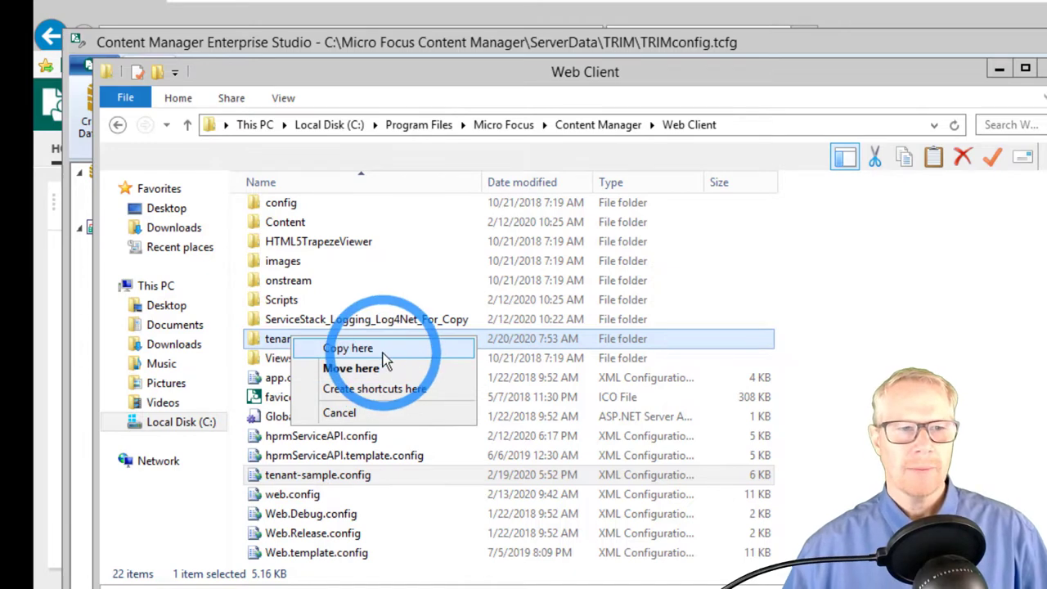
click(382, 350)
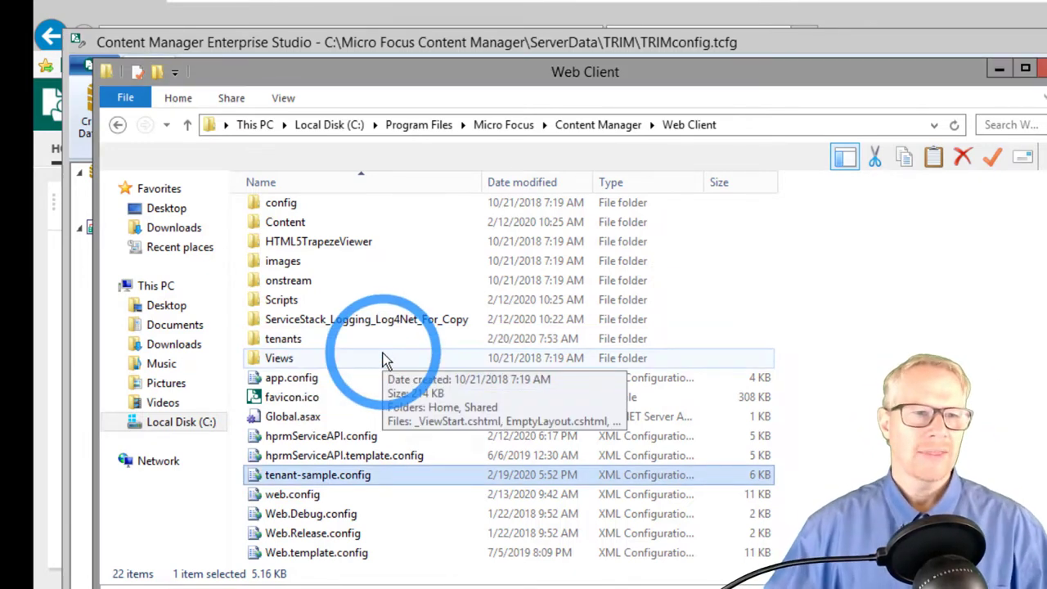
In the tenants folder, rename the copied tenant-sample.config as ContentManager.config
double_click(327, 340)
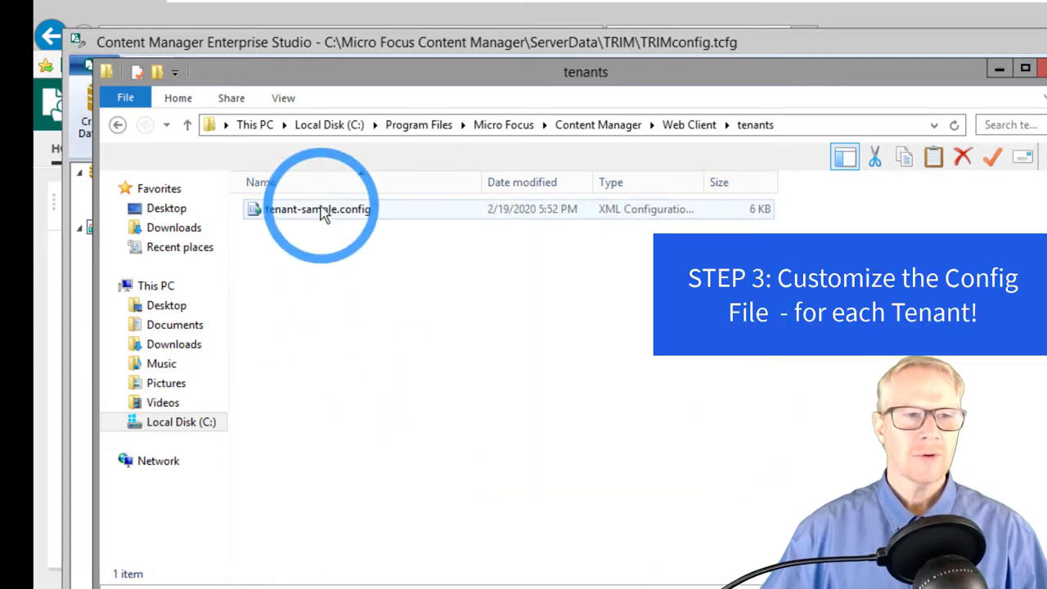
click(323, 211)
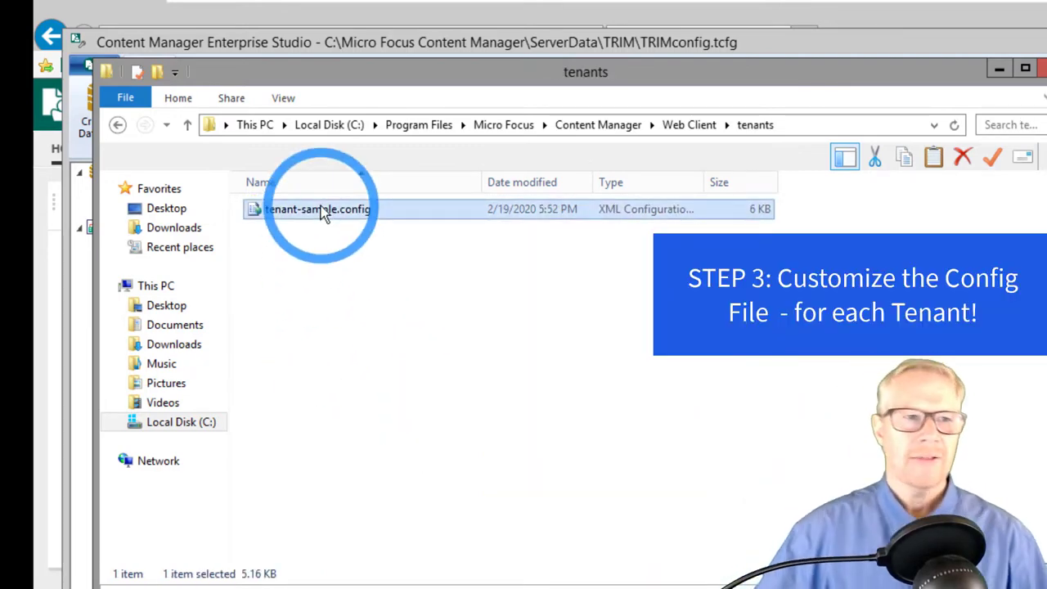
right_click(329, 212)
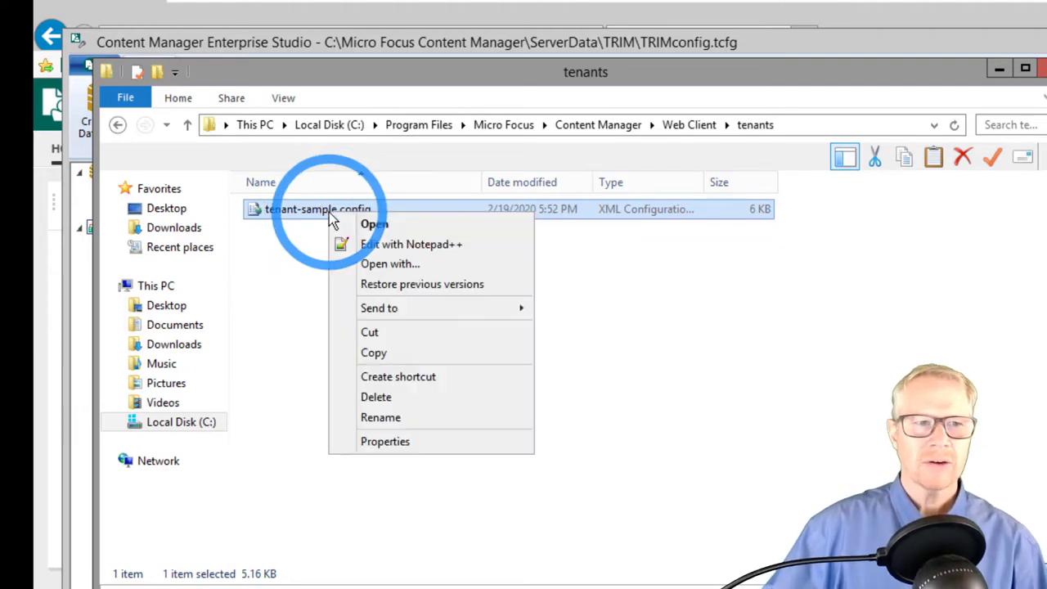
click(396, 418)
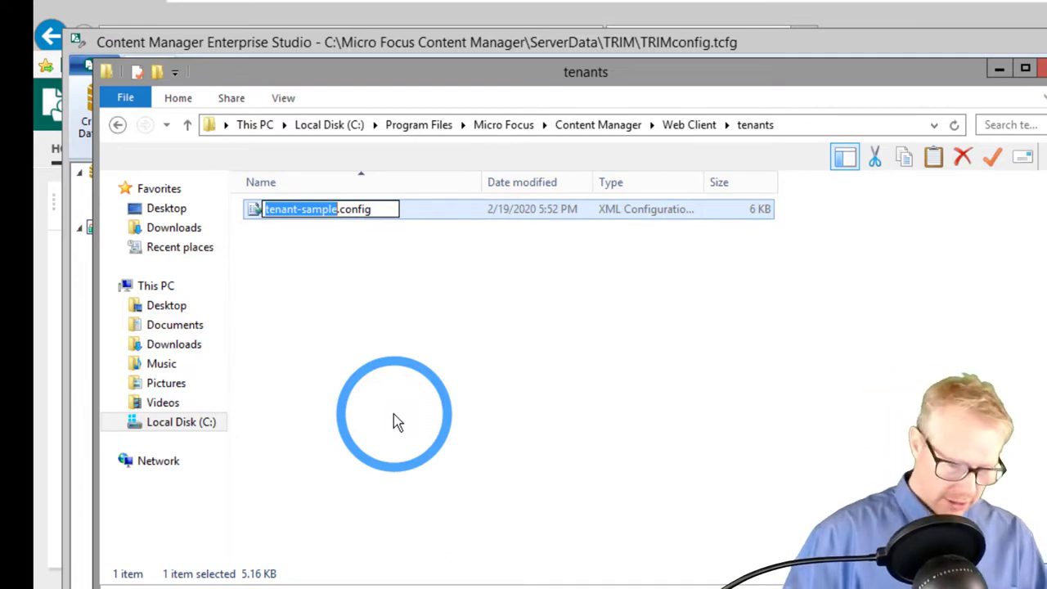
text(Conten)
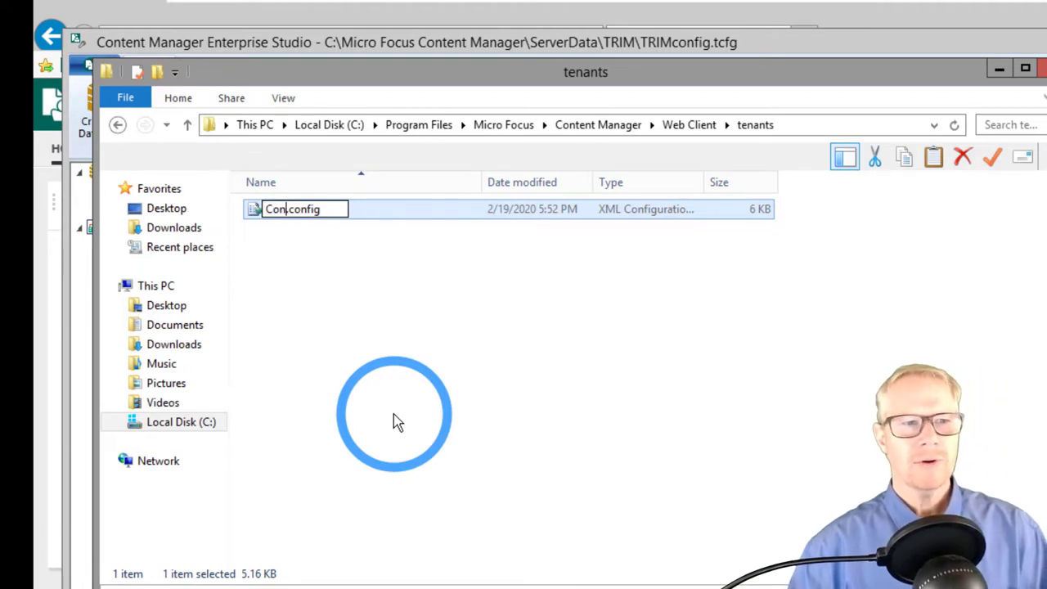
text(tMang)
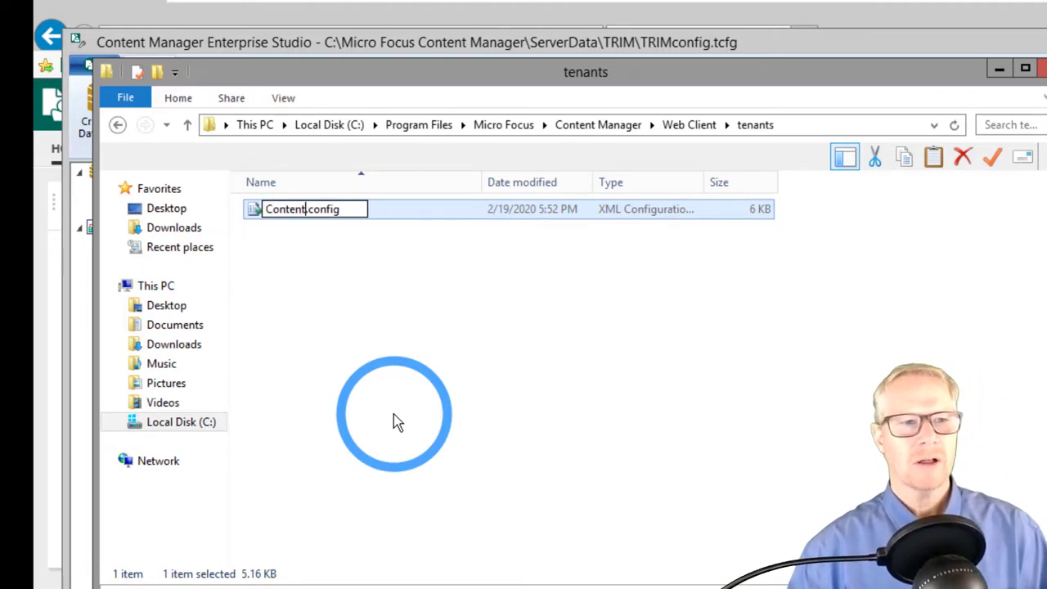
text(ger)
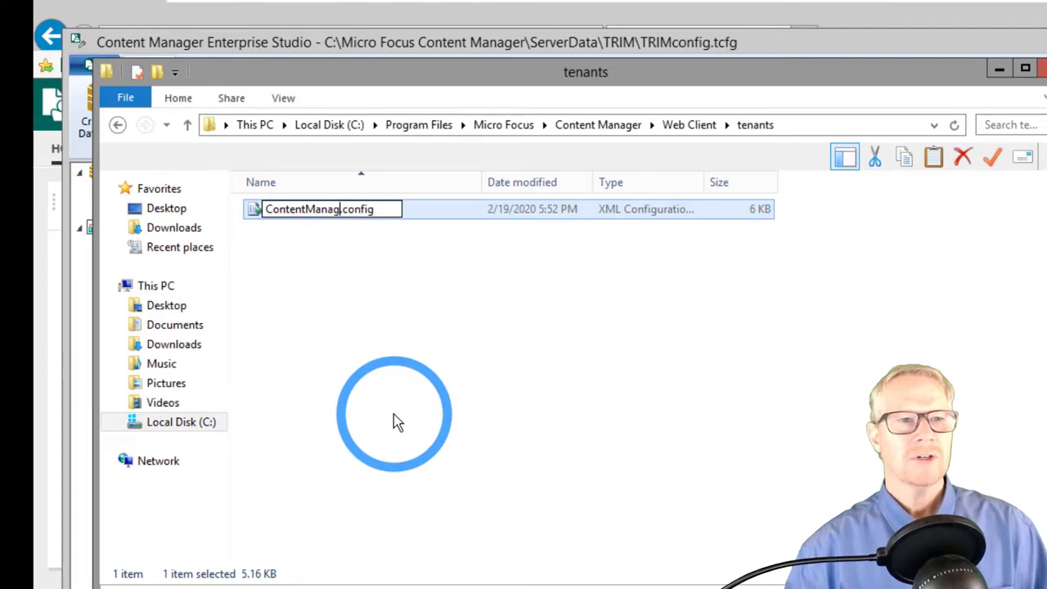
click(393, 422)
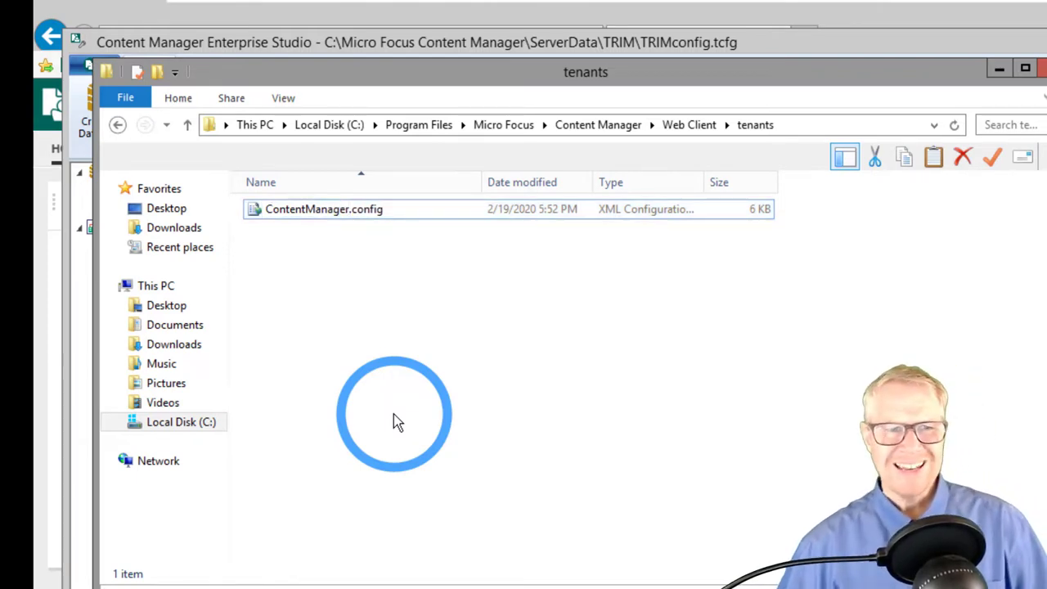
right_click(346, 215)
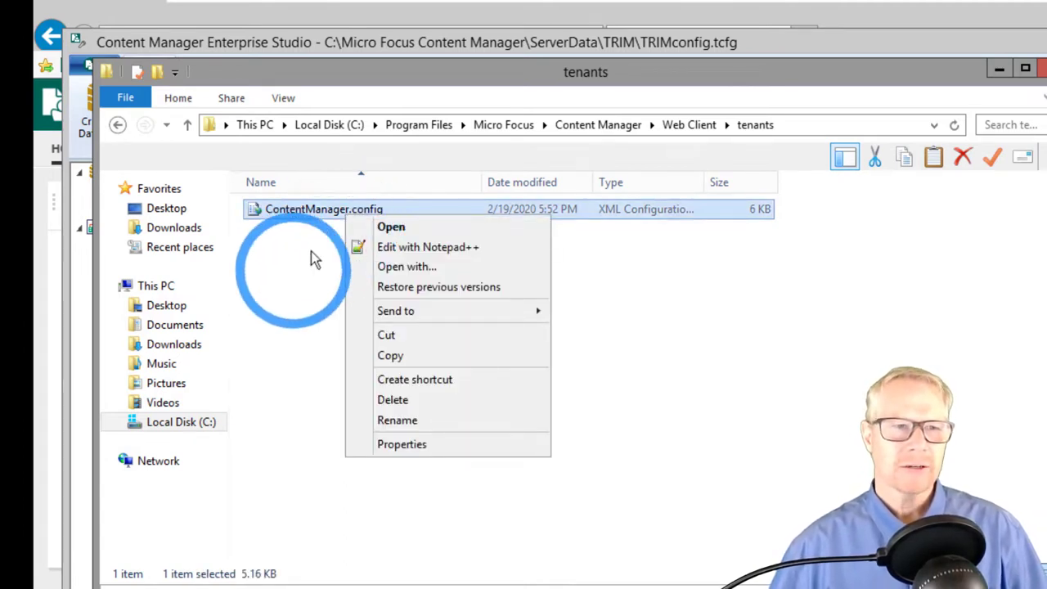
click(293, 271)
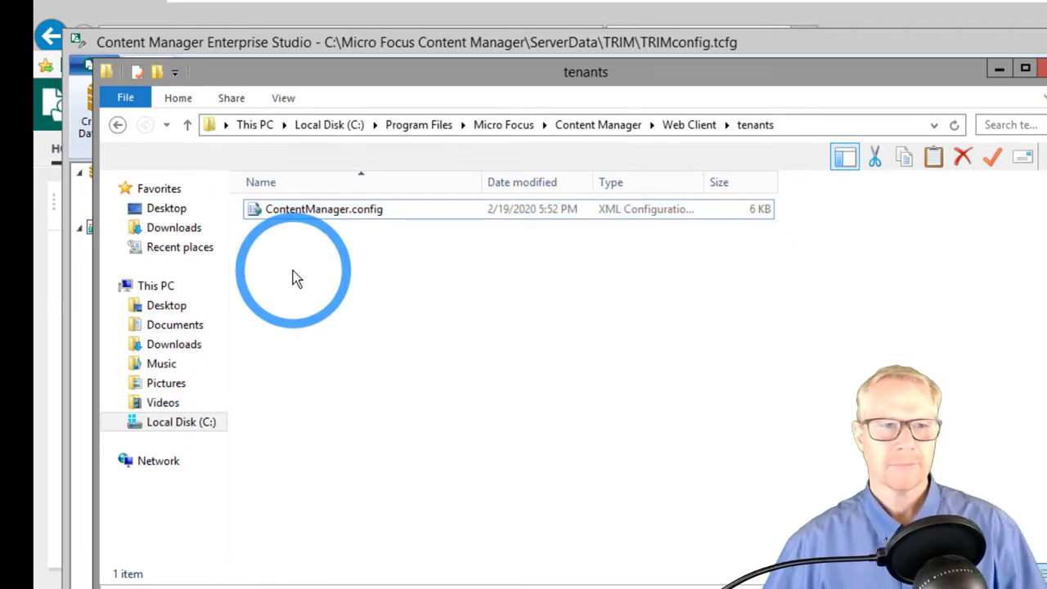
drag(338, 72, 373, 90)
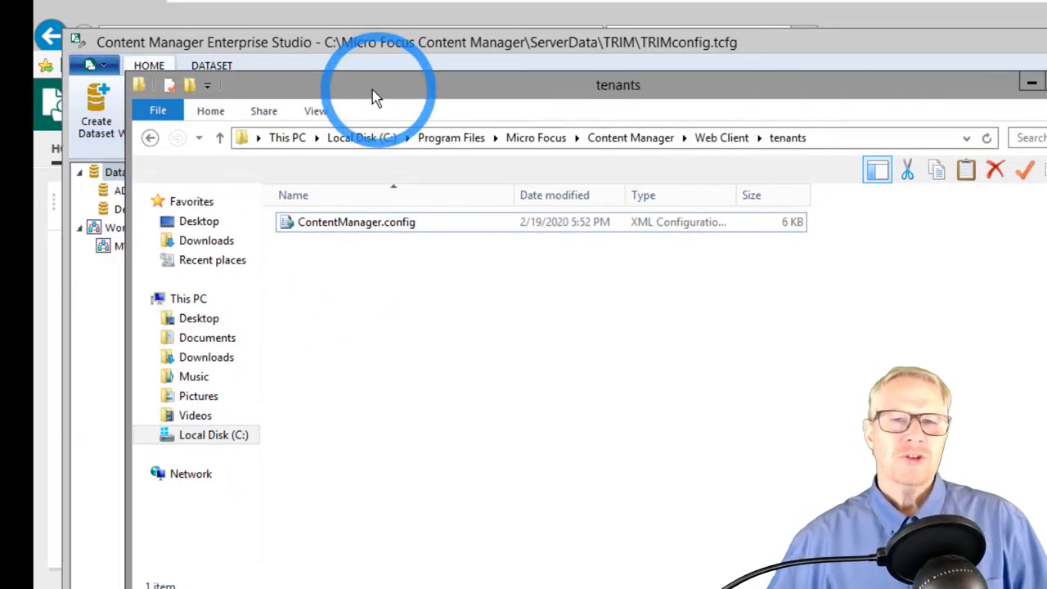
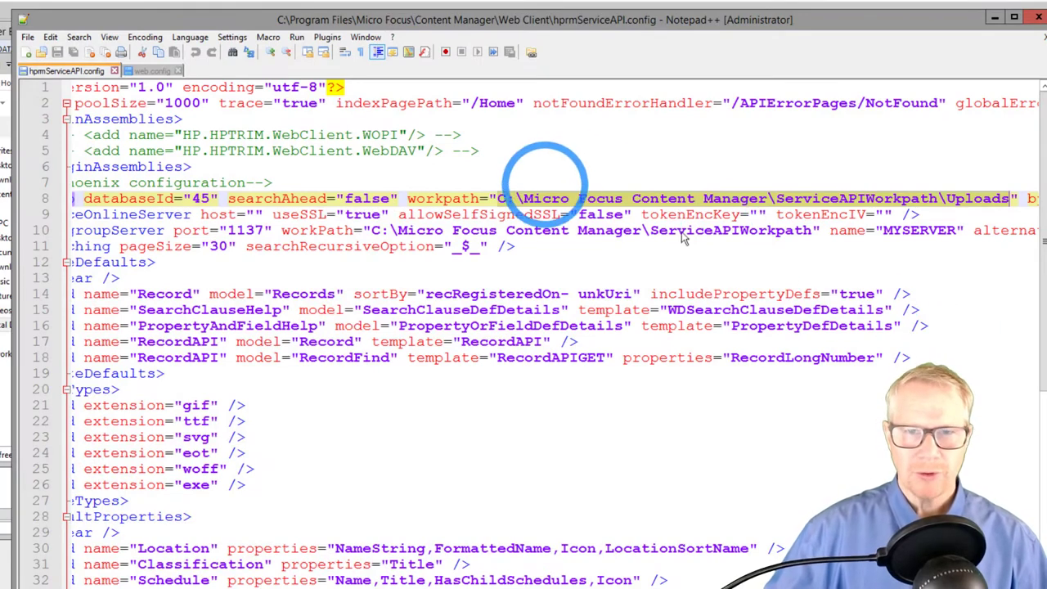
Copy the workpath value from hprmServiceAPI.config in Notepad++ and browse to the Uploads folder under ServiceAPIWorkpath in File Explorer
right_click(554, 200)
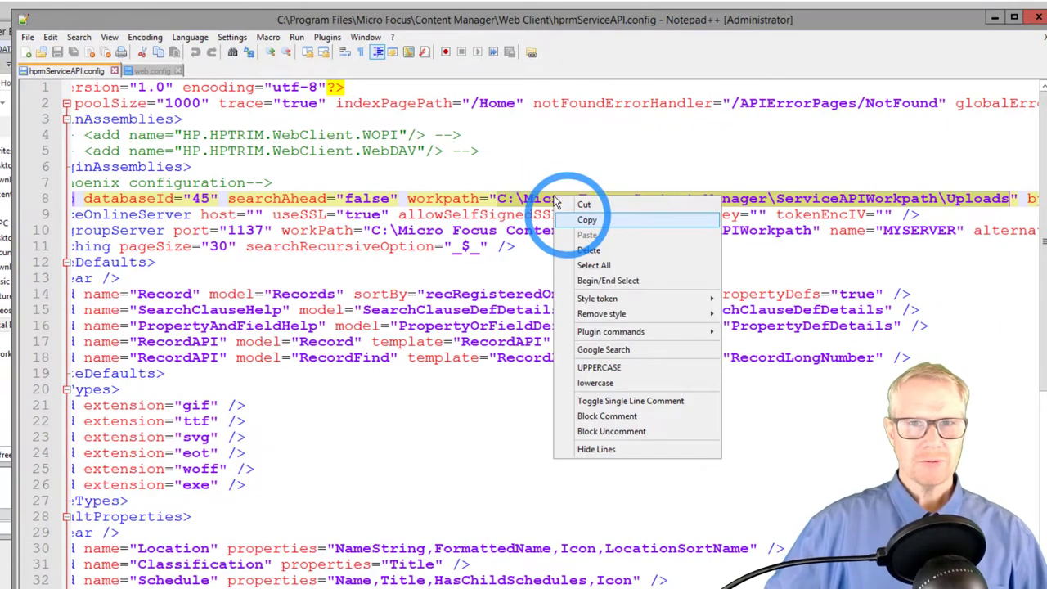
click(586, 219)
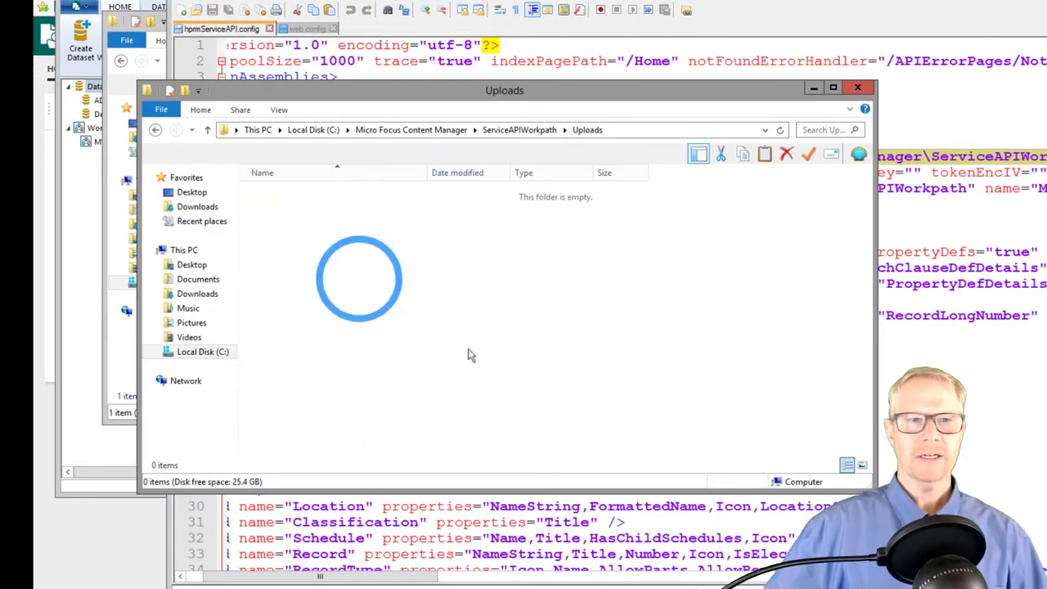
click(522, 131)
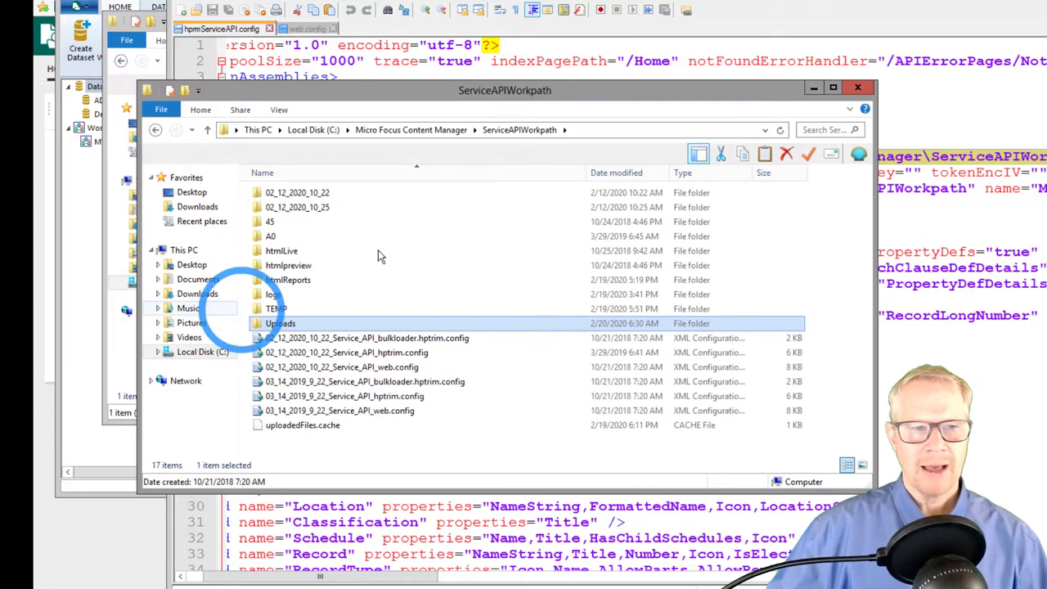
double_click(282, 324)
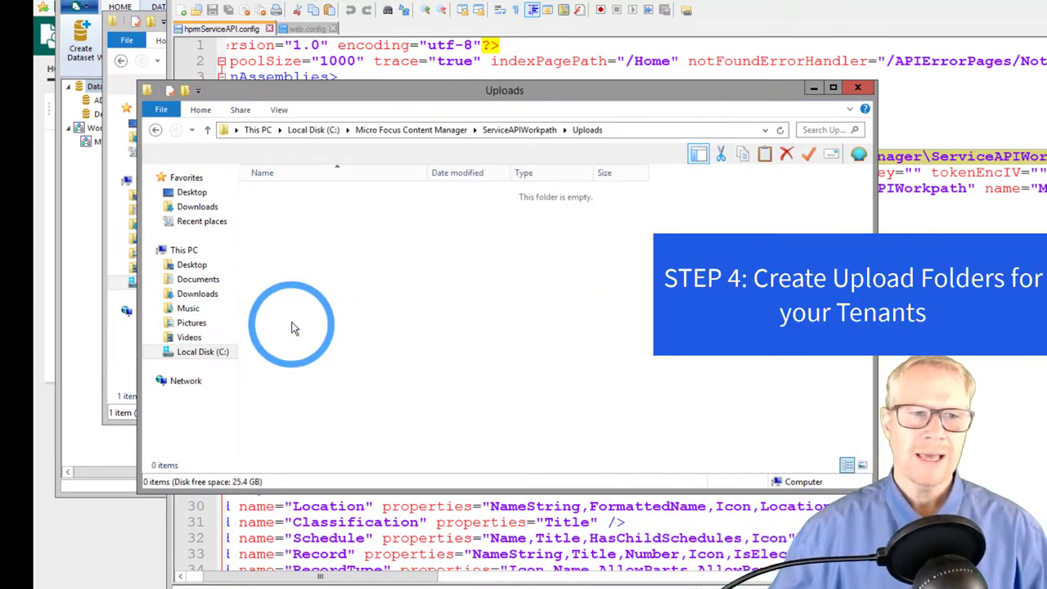
Create a folder named ContentManager inside the ServiceAPIWorkpath Uploads folder
right_click(301, 270)
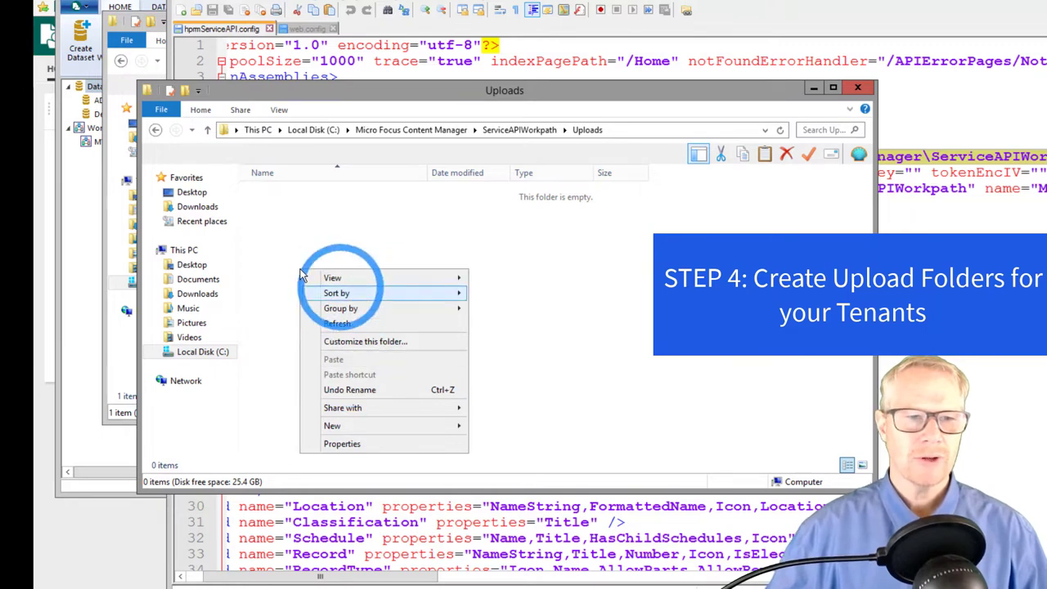
mouse_move(398, 425)
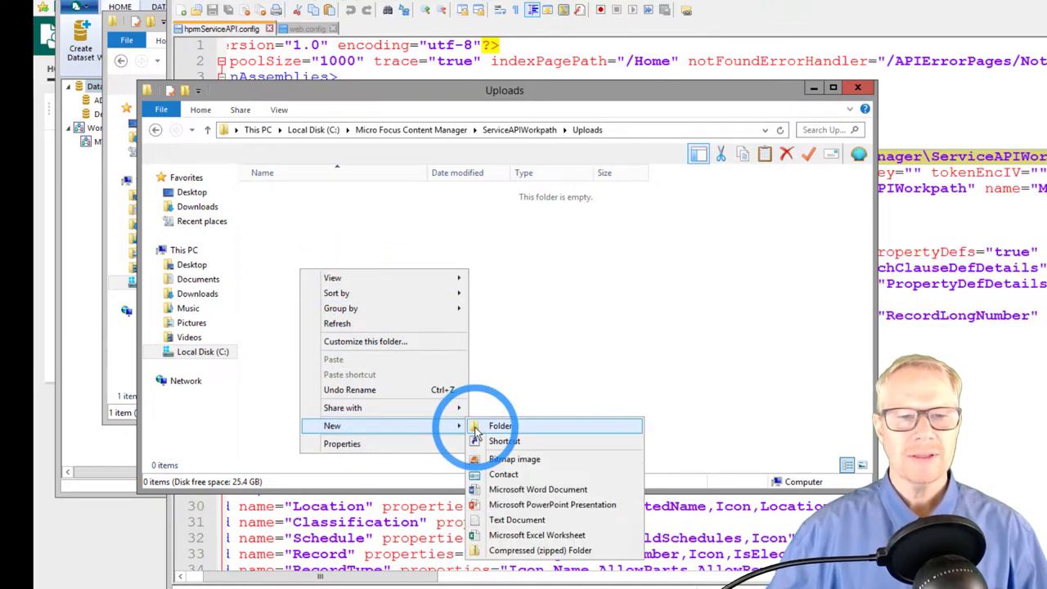
click(480, 426)
text(Conten)
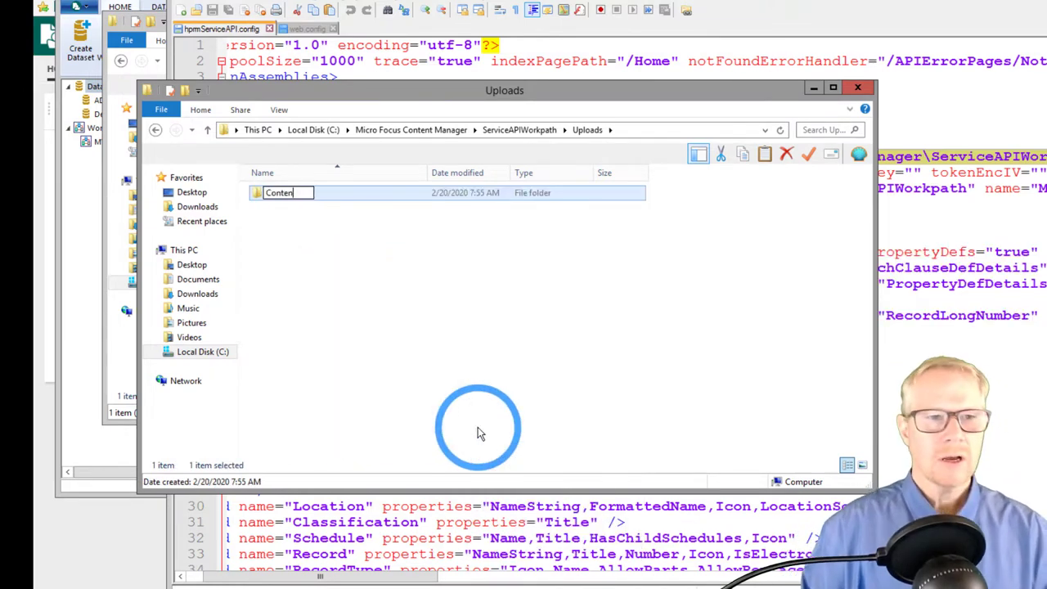
text(tManager)
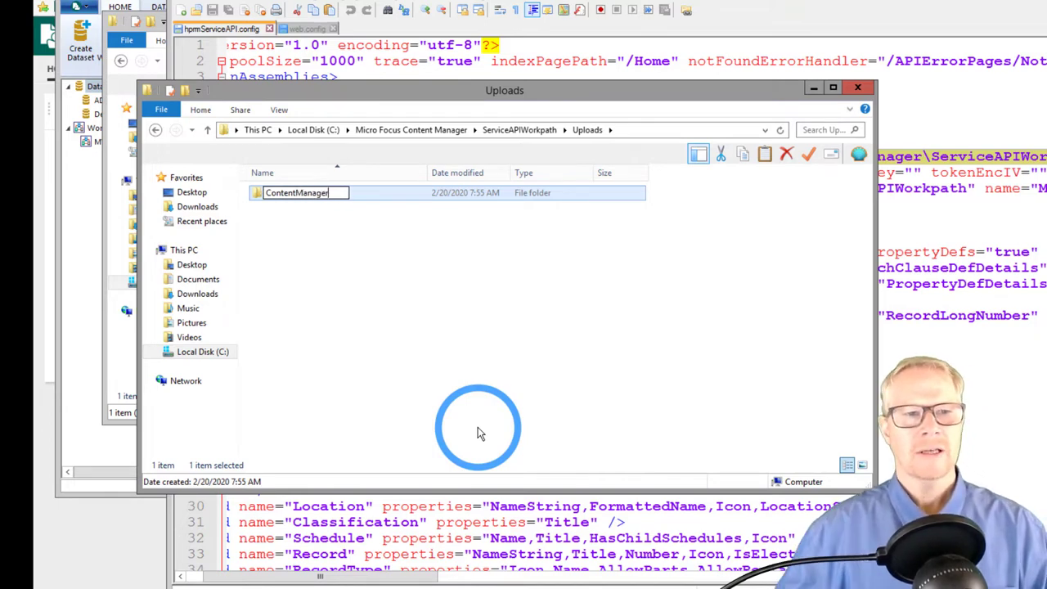
click(372, 333)
Start a new folder beside ContentManager in the ServiceAPIWorkpath Uploads folder
right_click(329, 290)
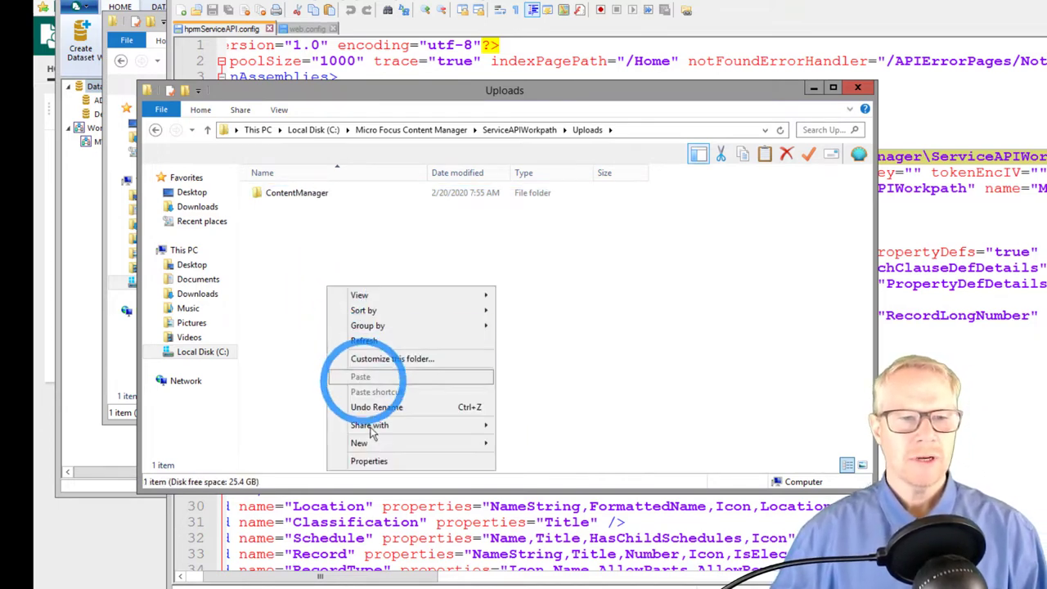
mouse_move(370, 428)
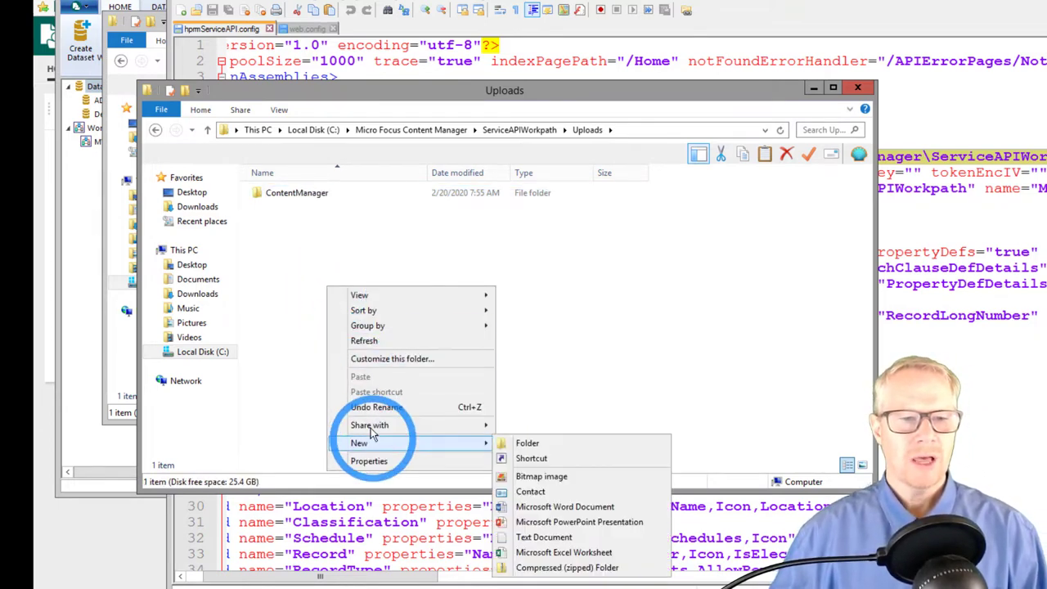
click(504, 444)
text(M)
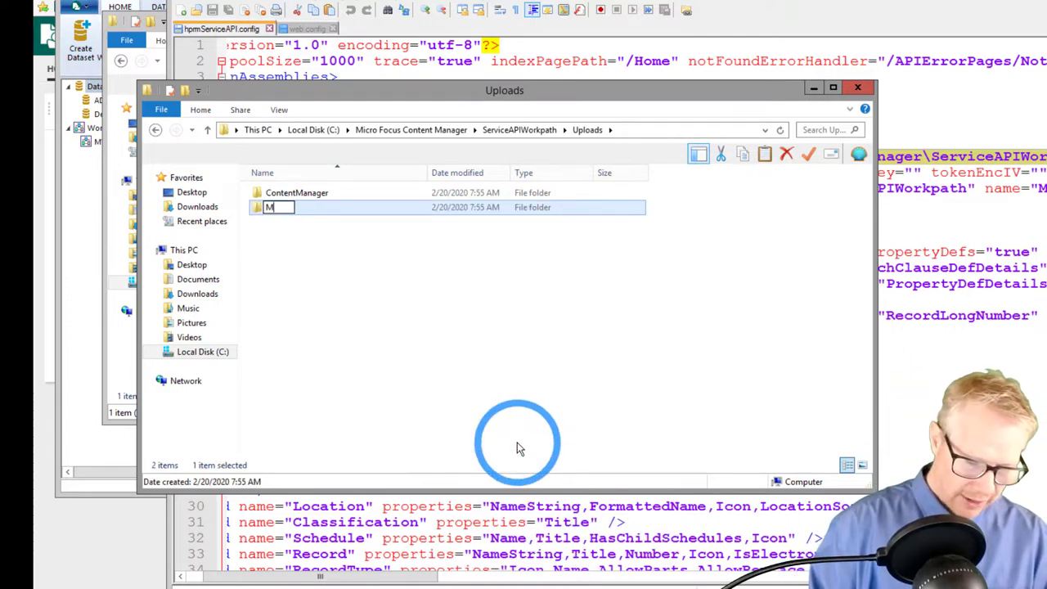
text(ORPHEUS)
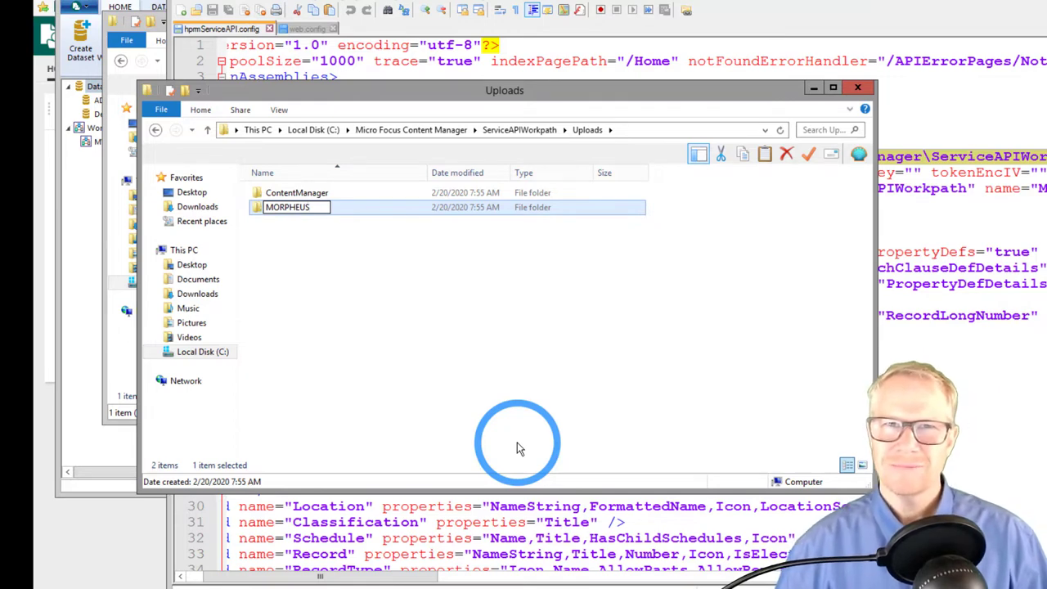
key(BackSpace)
key(BackSpace)
key(BackSpace)
key(BackSpace)
key(BackSpace)
key(BackSpace)
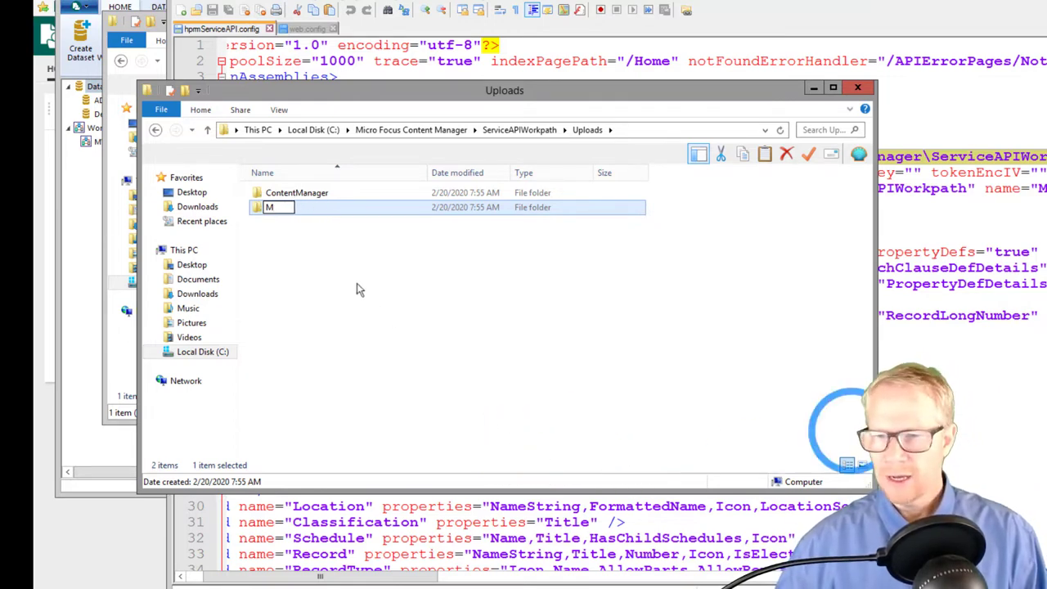
key(BackSpace)
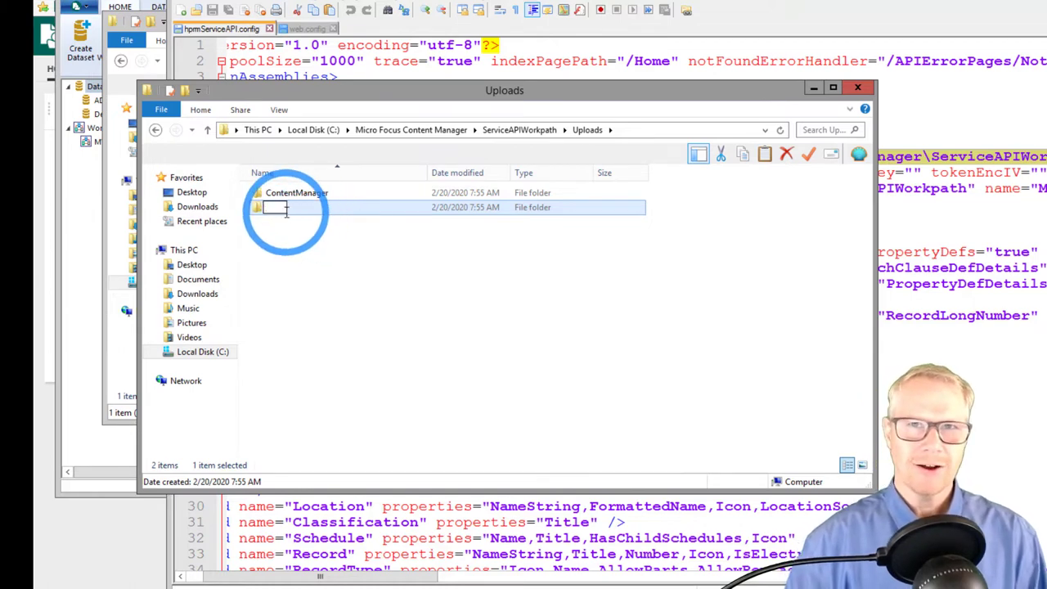
Name the new folder in Uploads NEO
text(N)
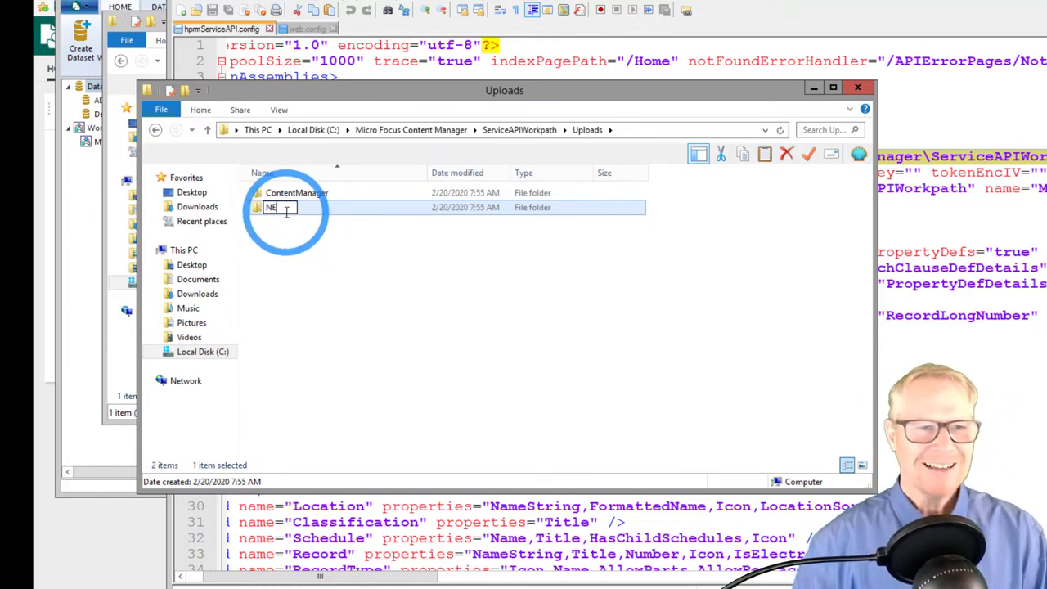
text(E)
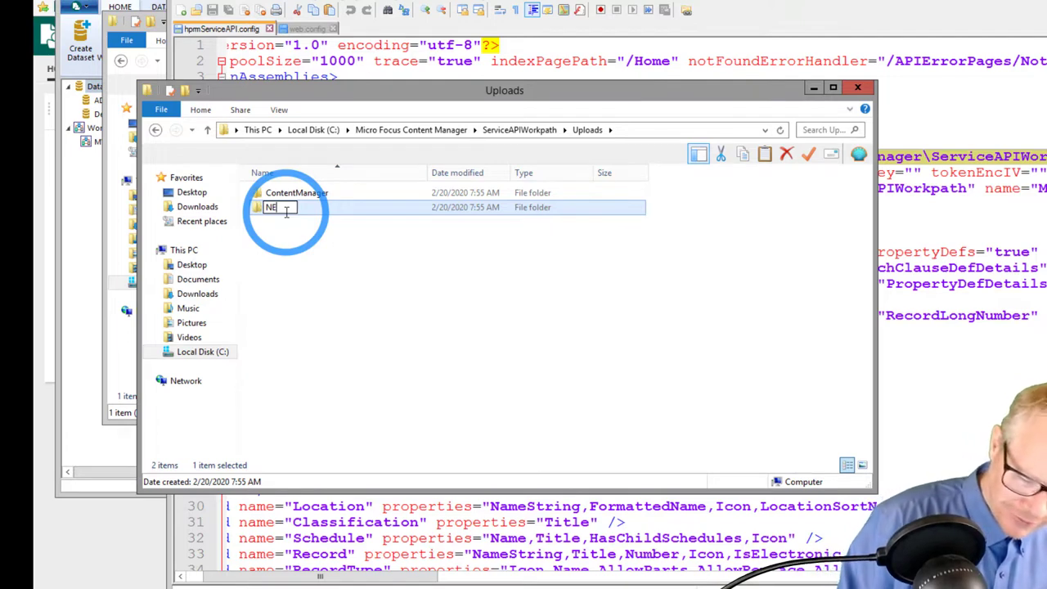
text(O)
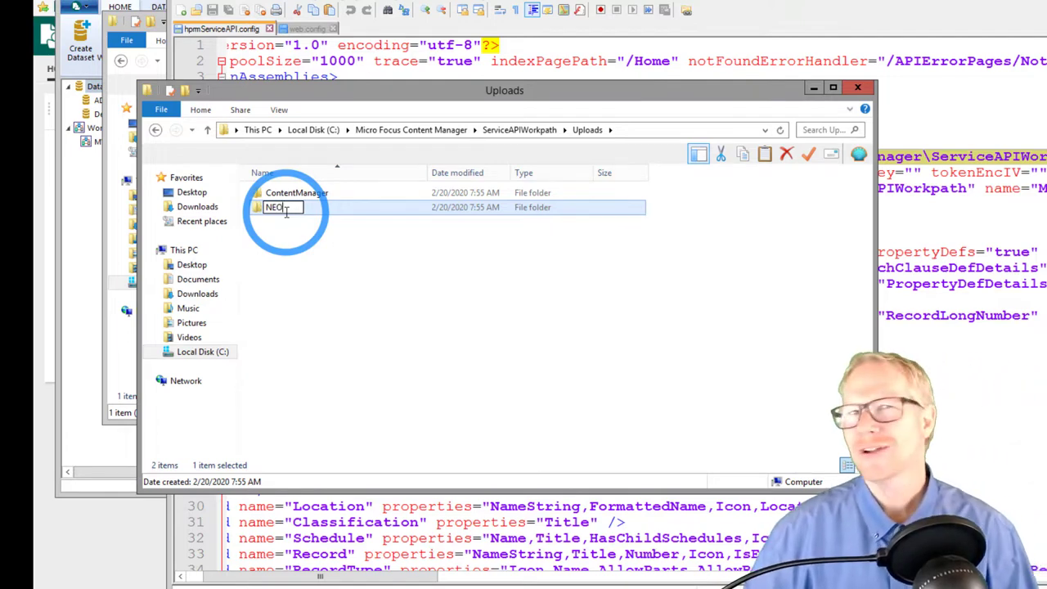
click(360, 272)
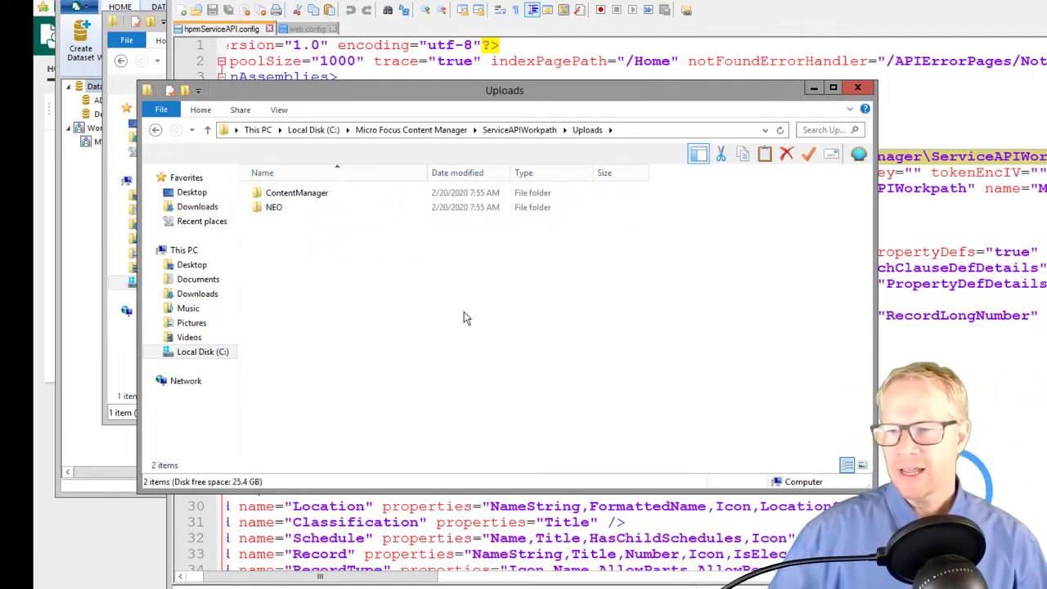
click(666, 455)
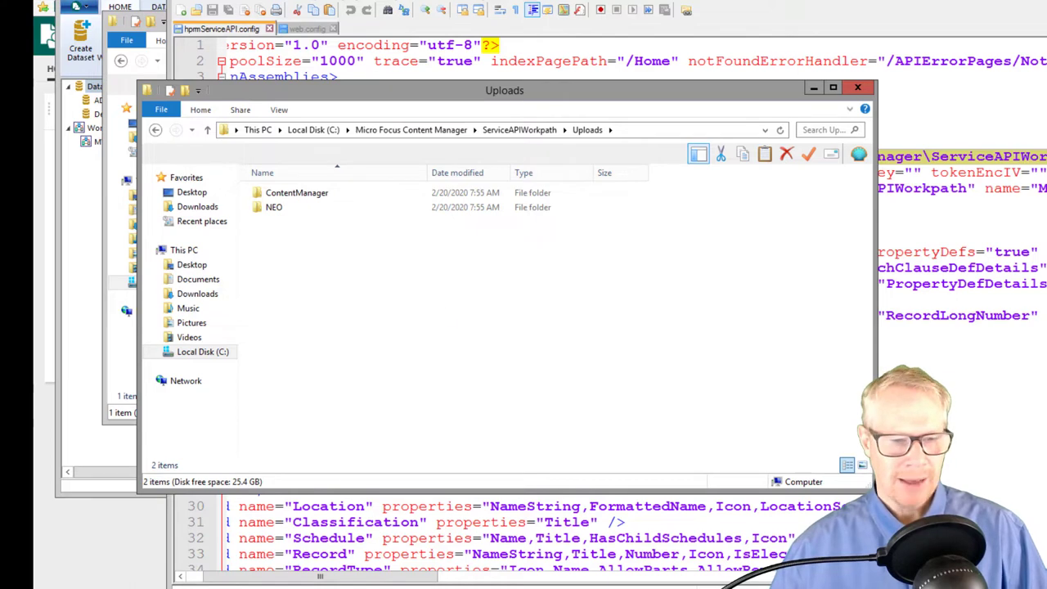
Switch to the tenants folder and open ContentManager.config for editing in Notepad++
click(296, 581)
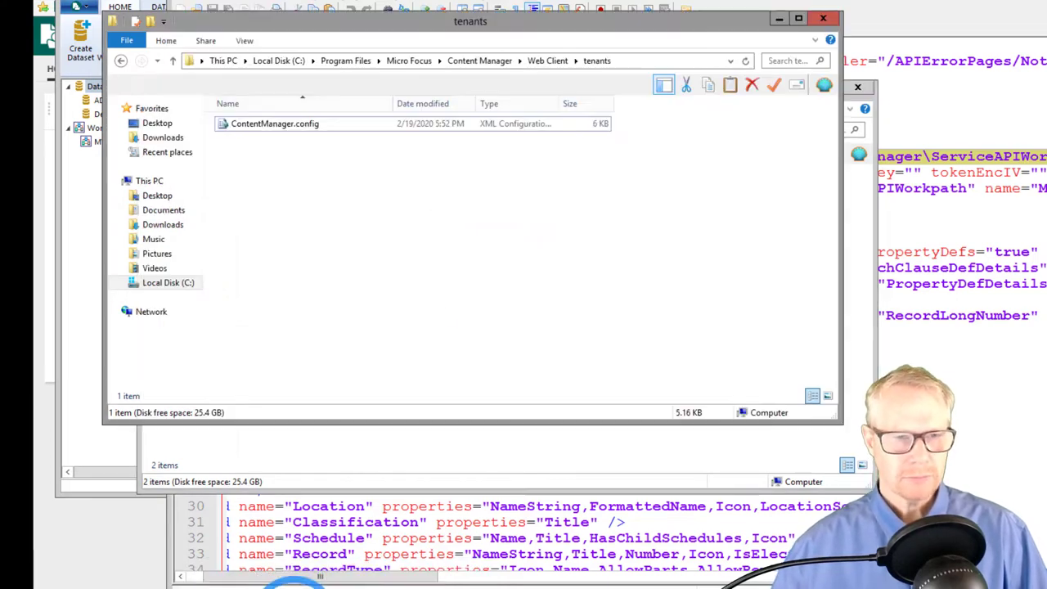
right_click(273, 127)
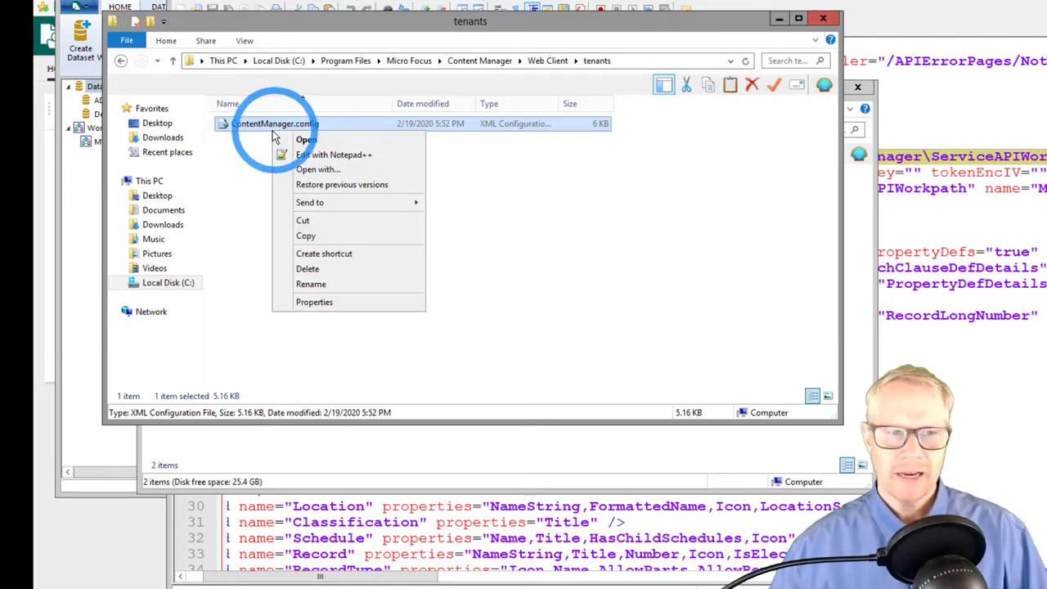
click(327, 154)
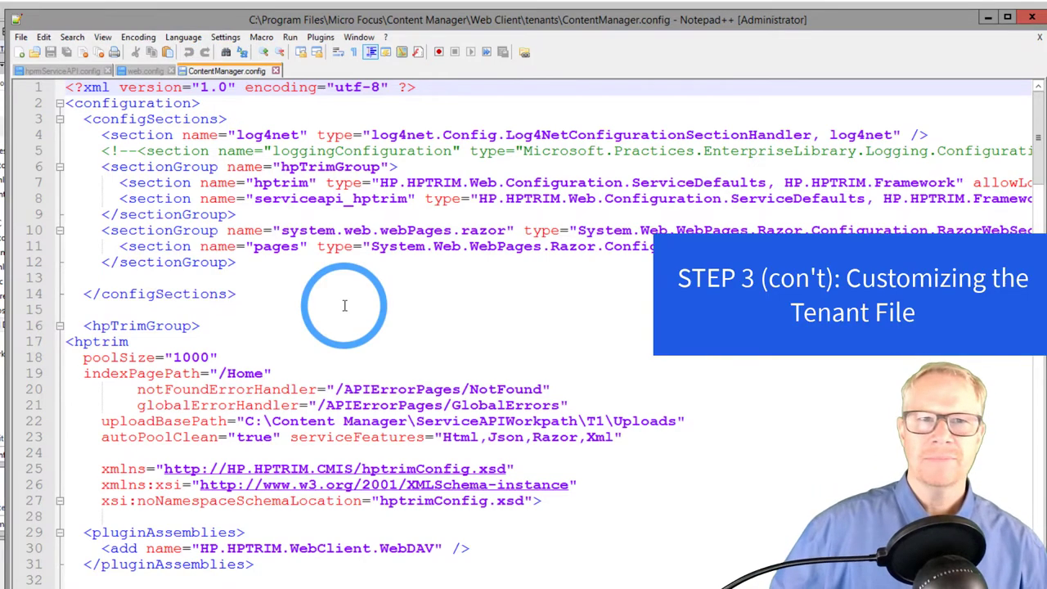
In ContentManager.config, replace the uploadBasePath value with C:\Micro Focus Content Manager\ServiceAPIWorkpath\Uploads\ContentManager
scroll(344, 305, down, 1)
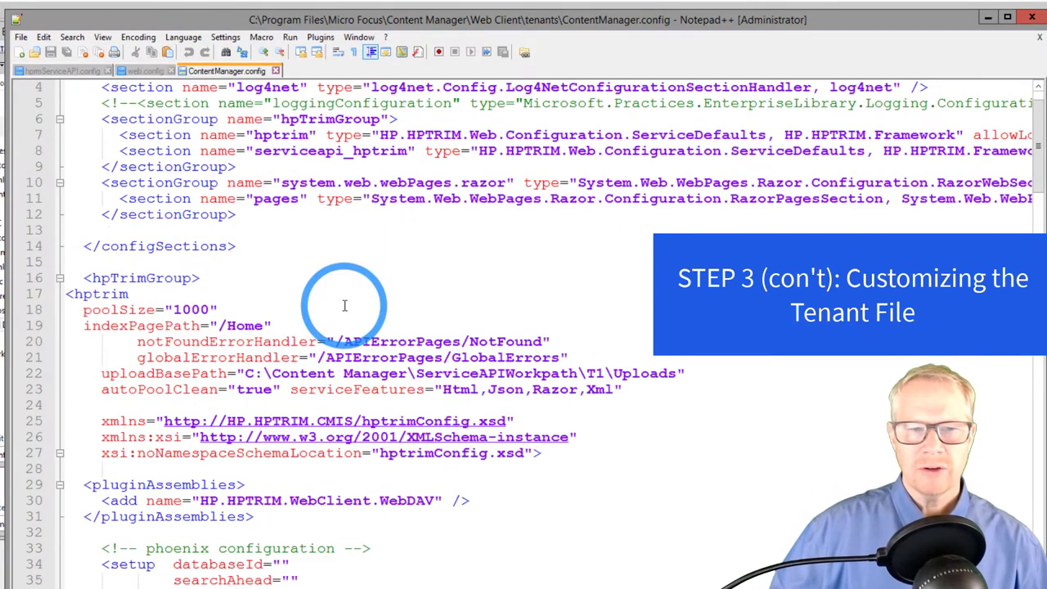
scroll(344, 305, down, 4)
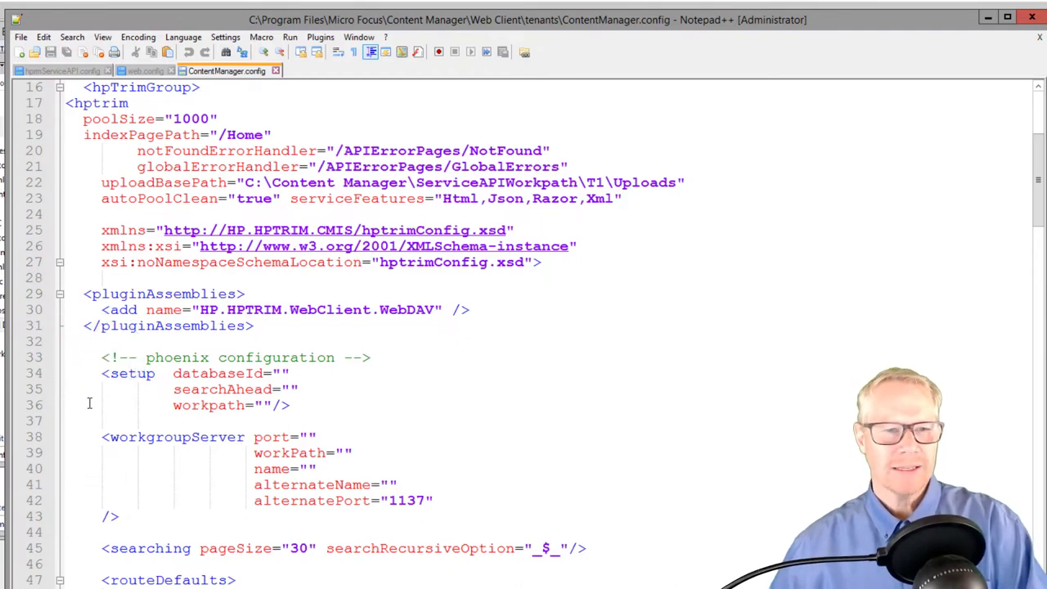
drag(101, 360, 462, 507)
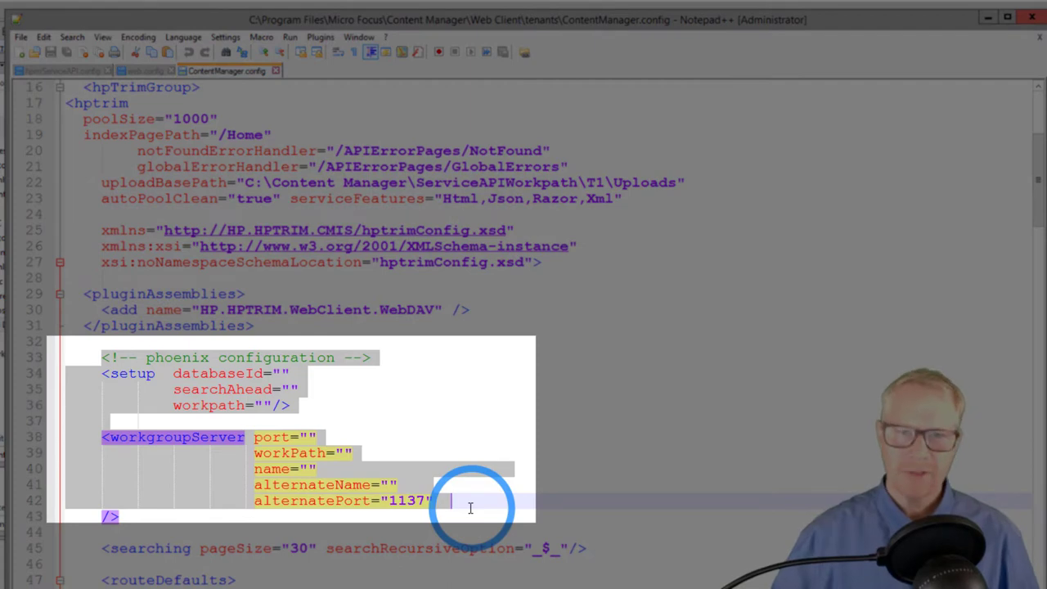
click(499, 466)
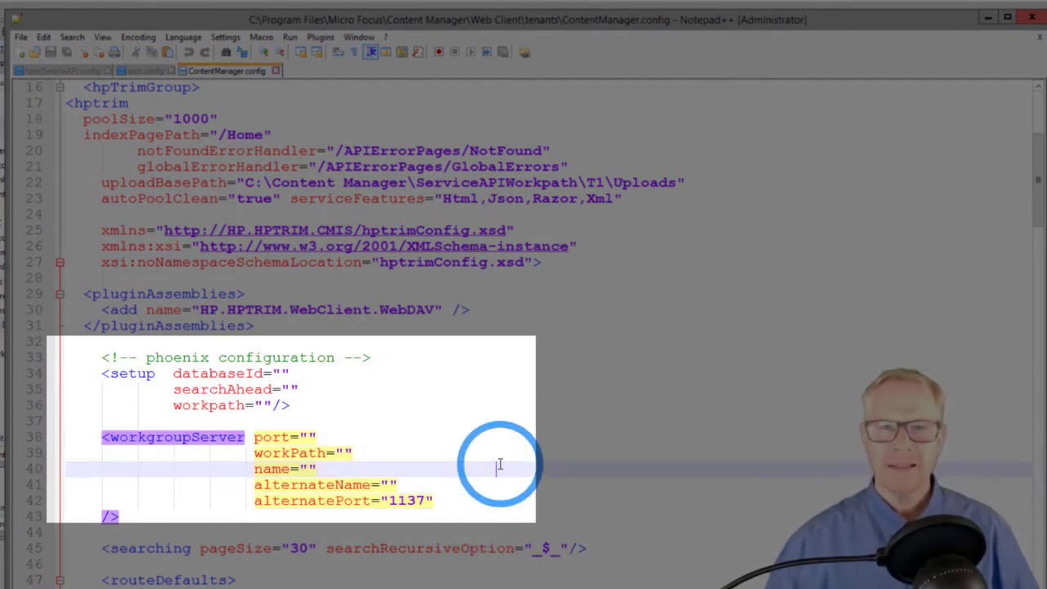
scroll(531, 470, up, 1)
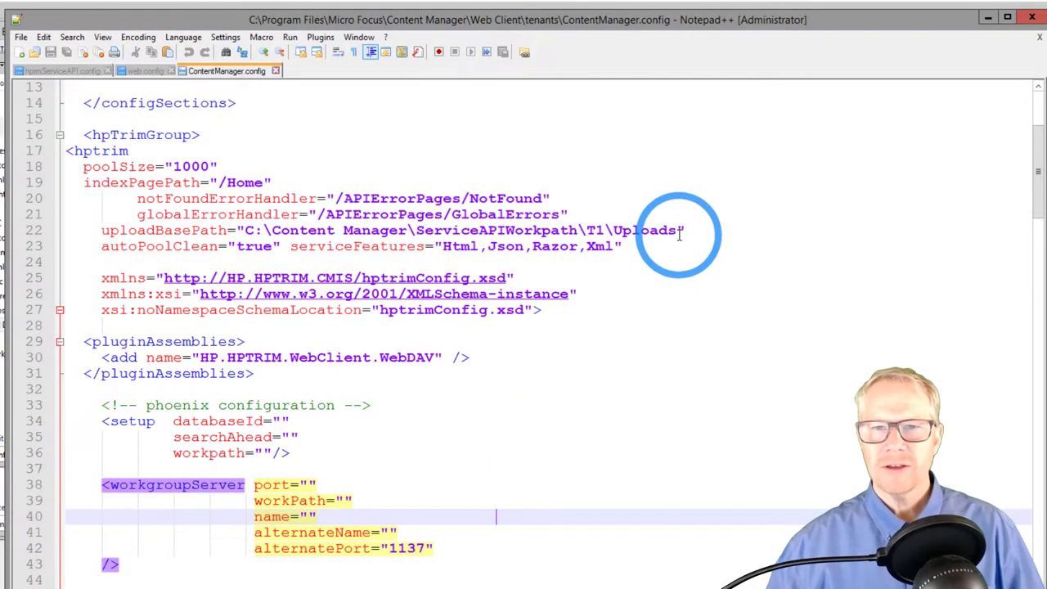
click(680, 232)
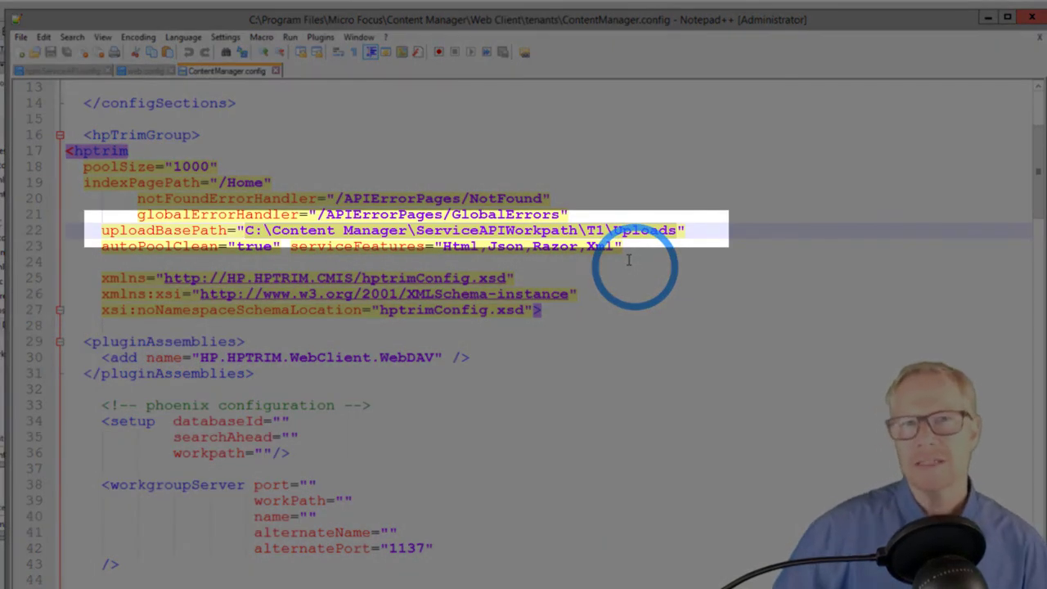
click(595, 230)
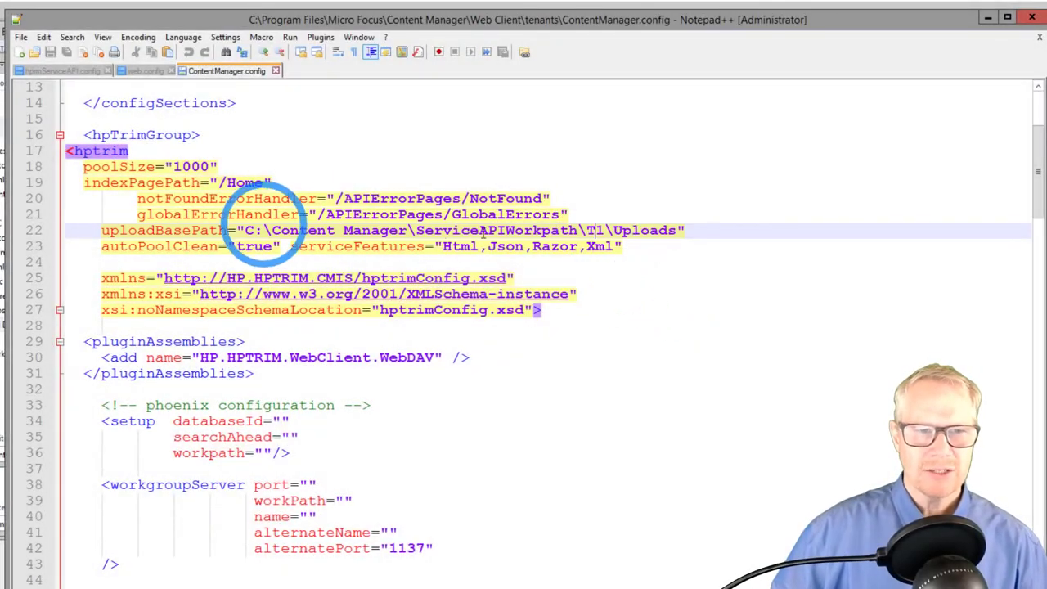
drag(250, 230, 676, 232)
text(C:\Micro Focus Content Manager\ServiceAPIWorkpath\Uploads)
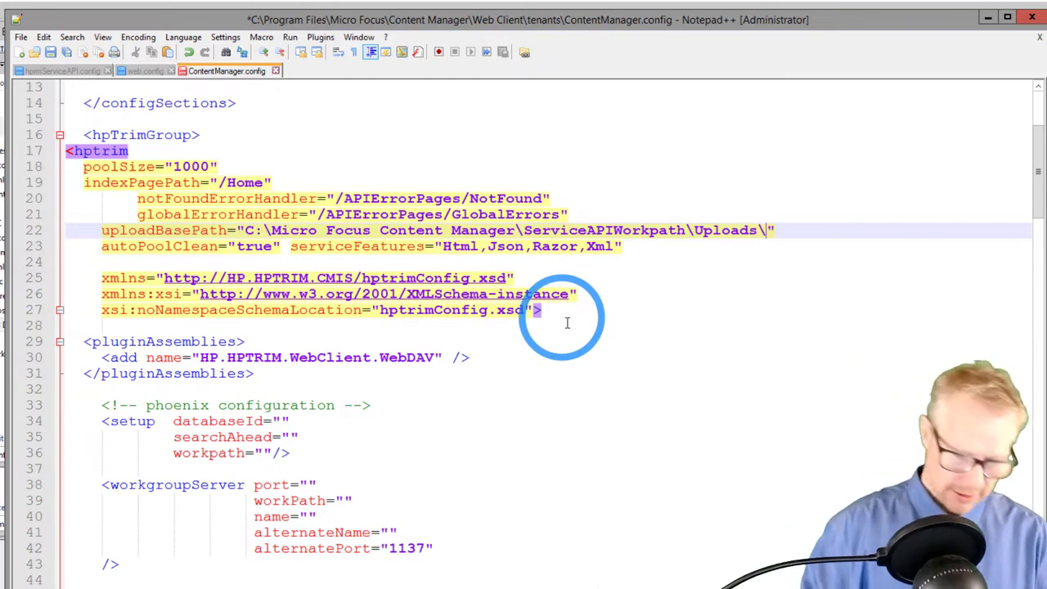
text(Conten)
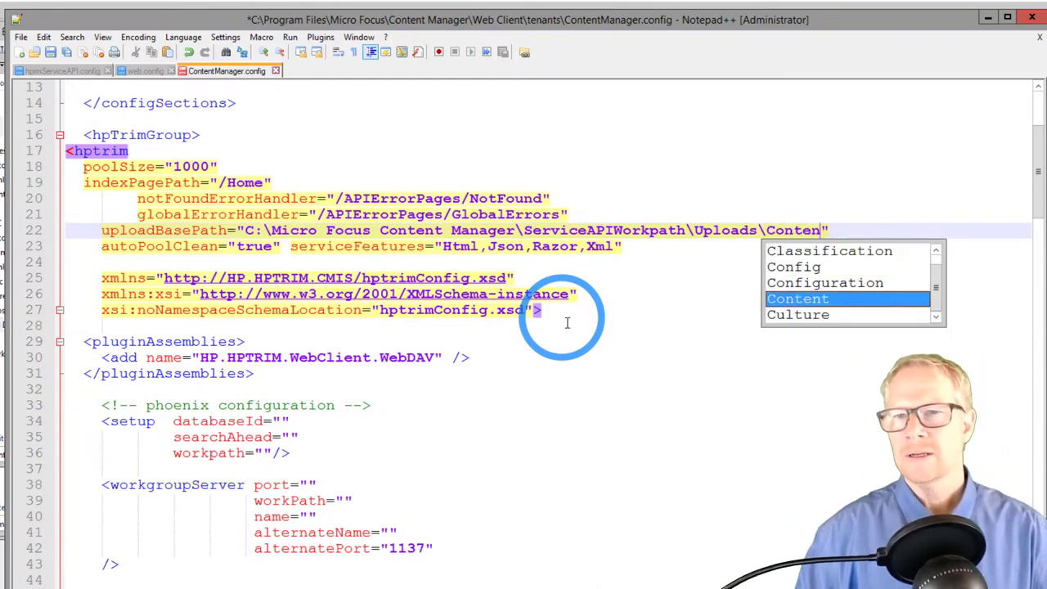
text(tManager)
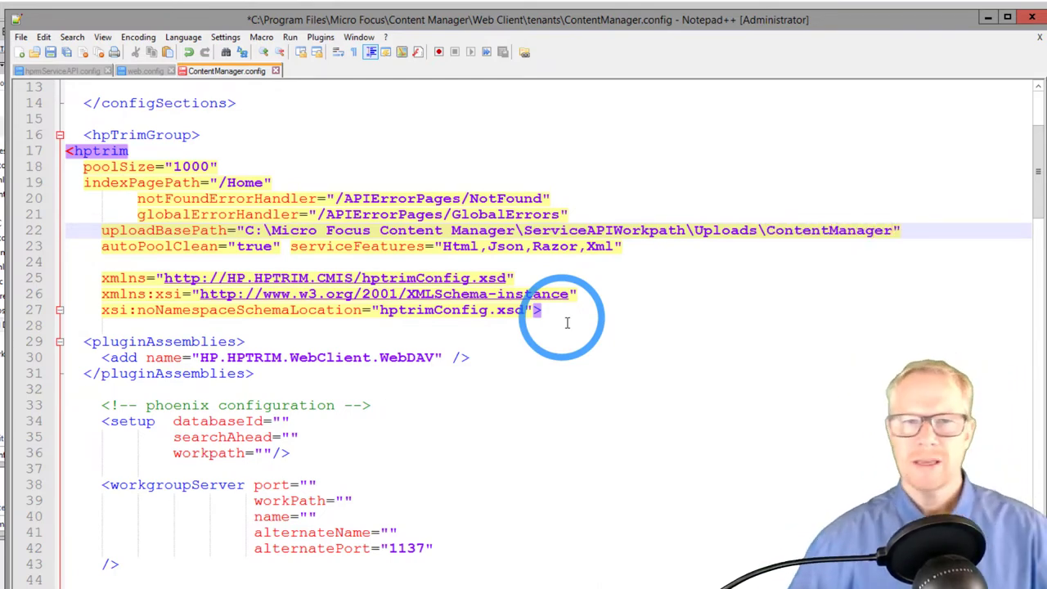
In the setup element under phoenix configuration, set databaseId to 45 and searchAhead to False
click(389, 404)
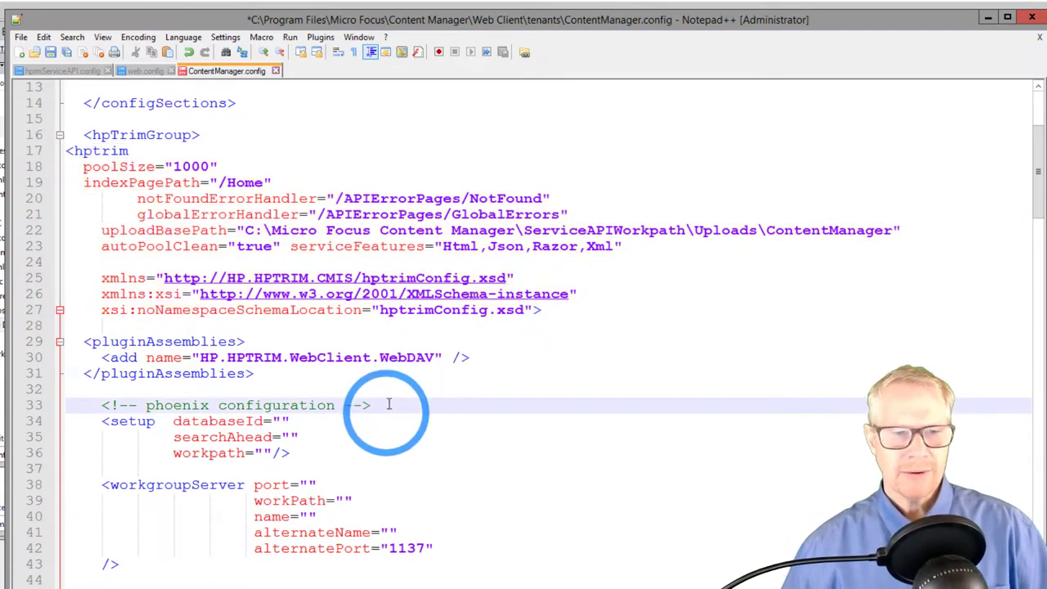
click(283, 420)
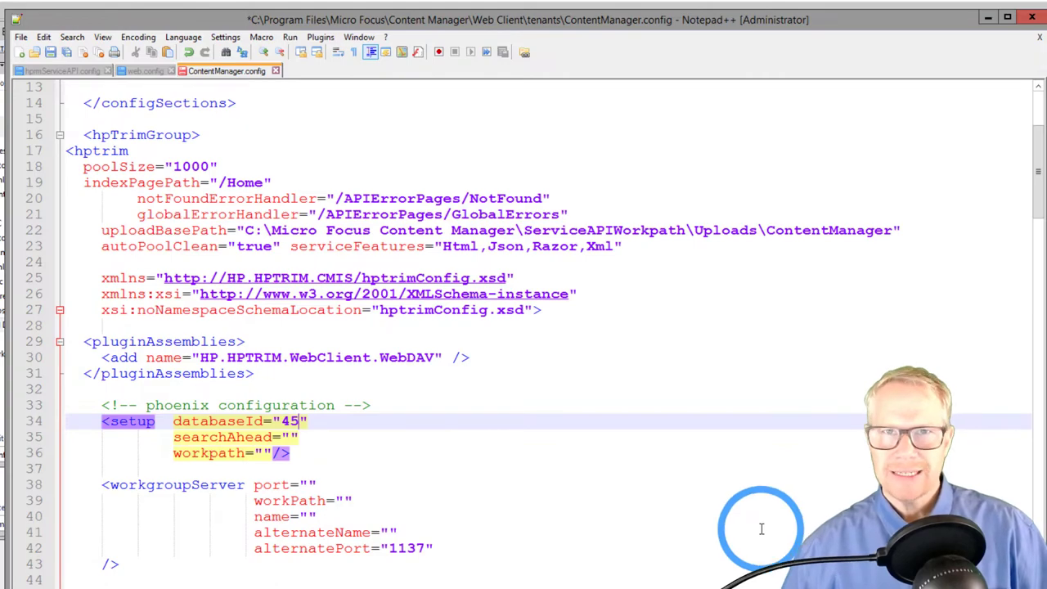
click(288, 438)
text(Flas)
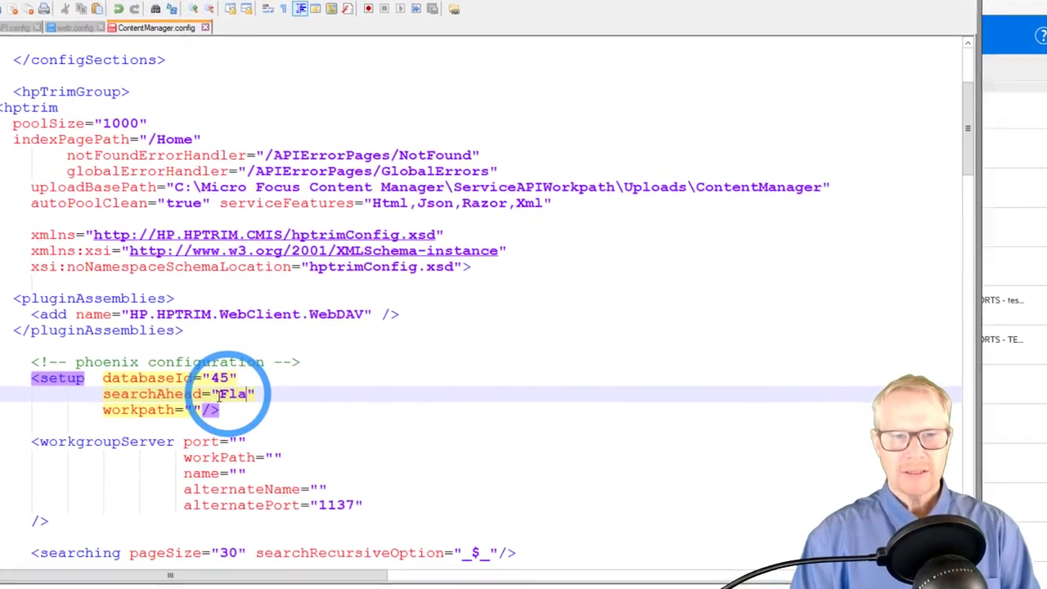
key(BackSpace)
key(BackSpace)
key(BackSpace)
text(a)
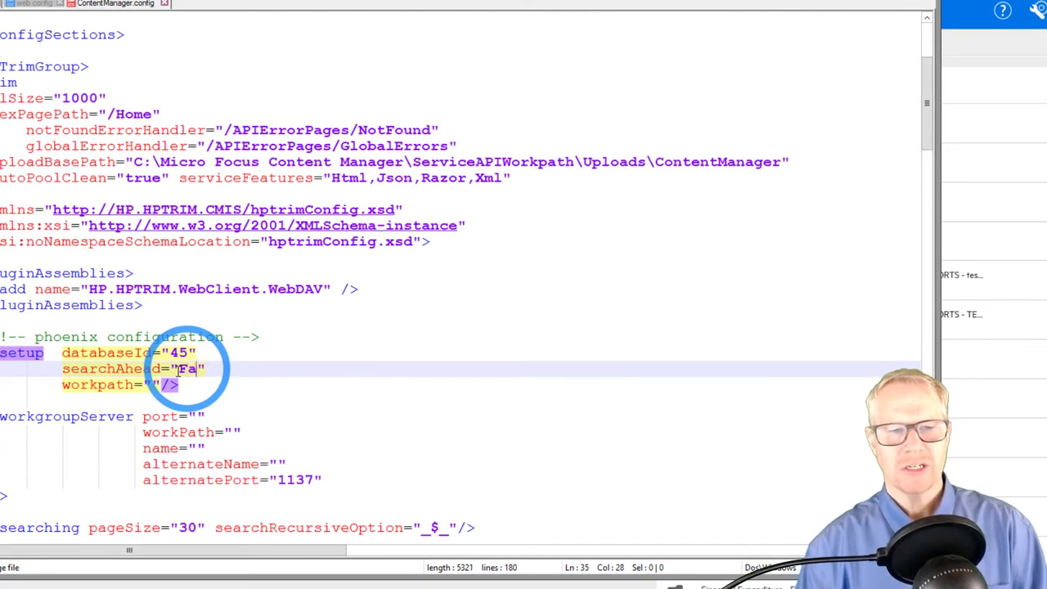
text(lse)
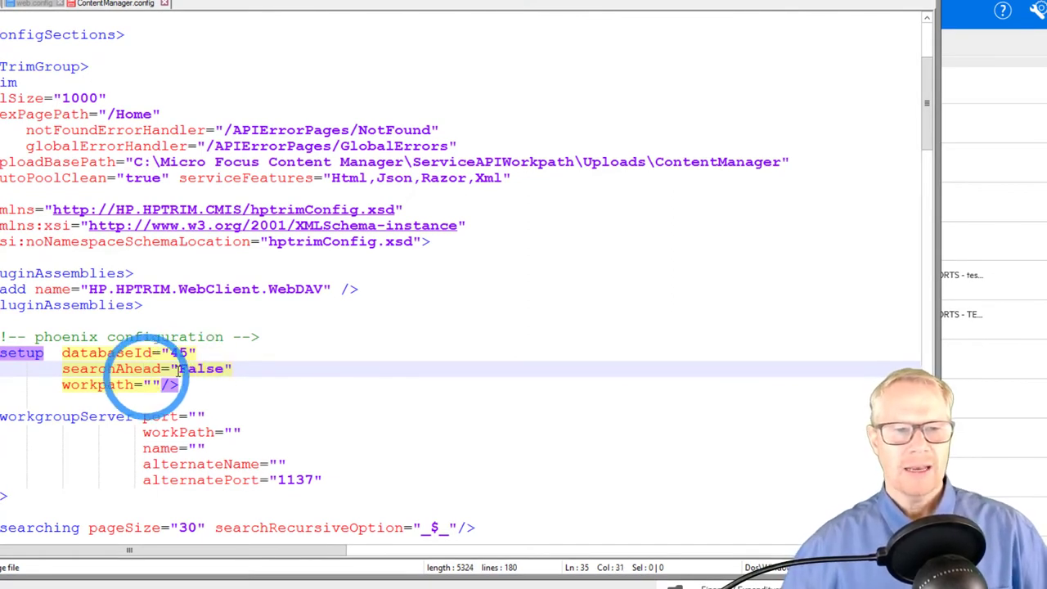
Set the setup element's workpath to C:\Micro Focus Content Manager\ServiceAPIWorkpath\Uploads\ContentManager
click(154, 384)
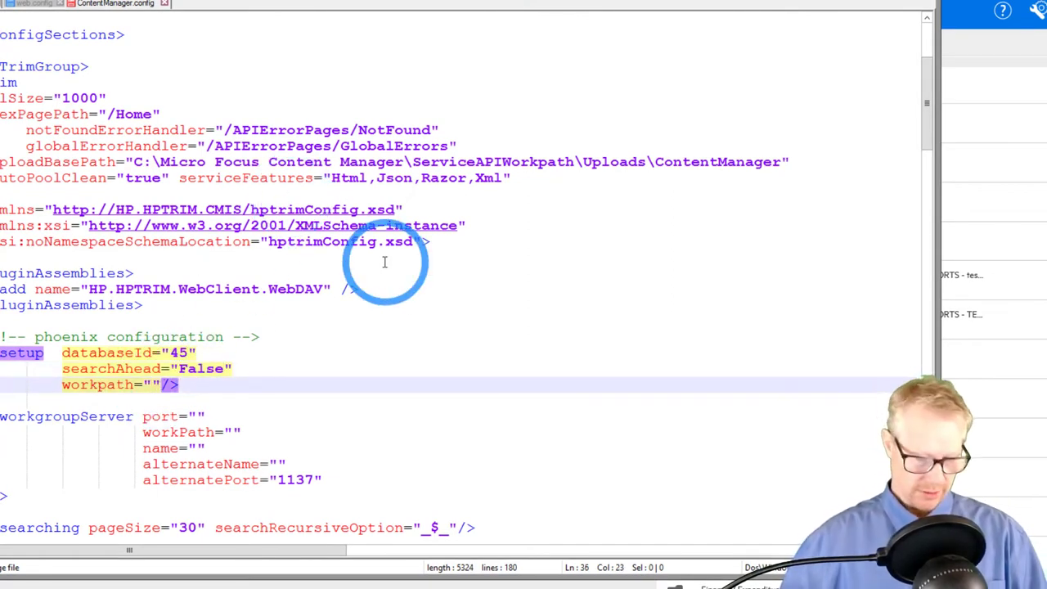
text(C:\Micro Focus Content Manager\ServiceAPIWorkpath\Uploads)
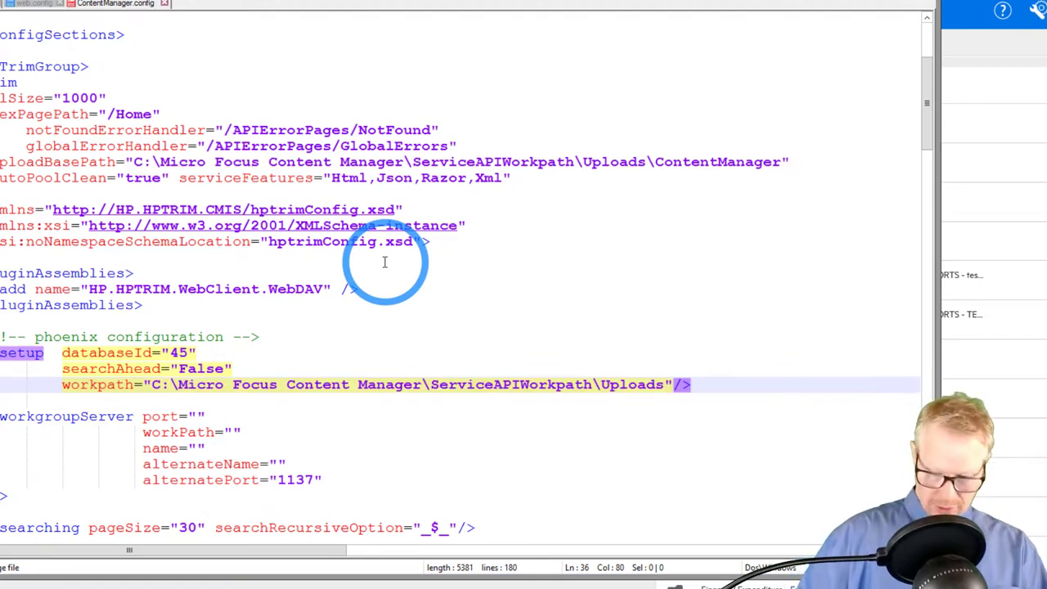
text(\)
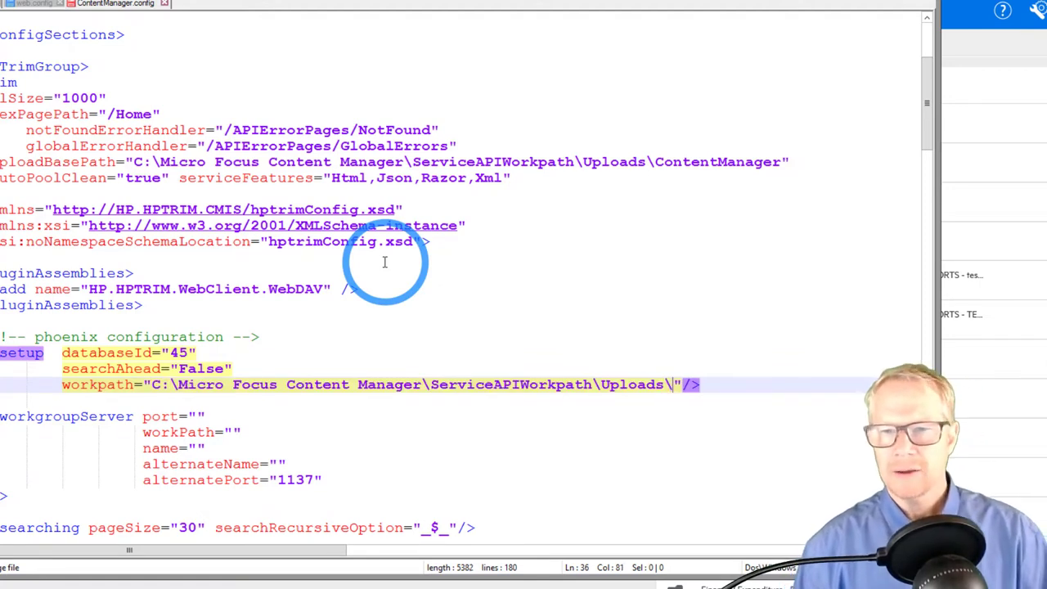
text(Cont)
key(BackSpace)
key(BackSpace)
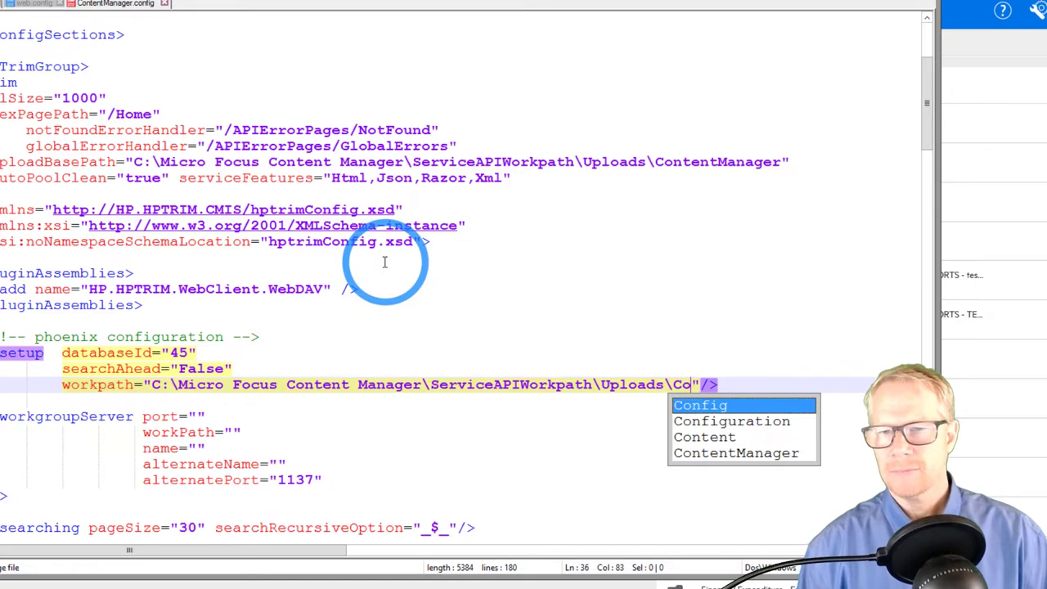
text(ntentManag)
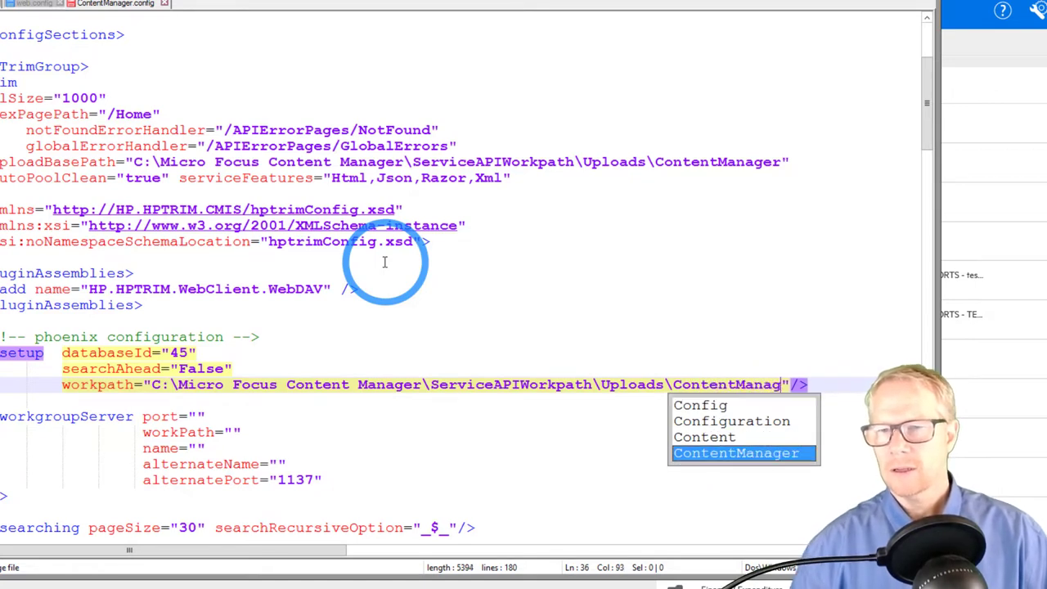
text(er)
click(229, 431)
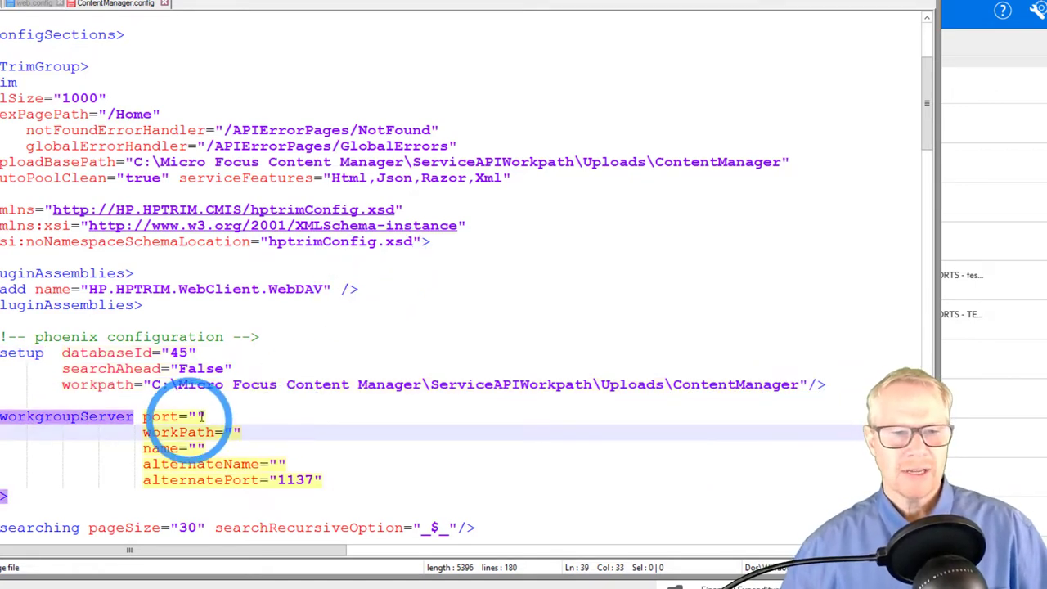
In the workgroupServer element, set port to 1137 and workPath to C:\Micro Focus Content Manager\ServiceAPIWorkpath\Uploads\ContentManager
click(200, 416)
text(1137)
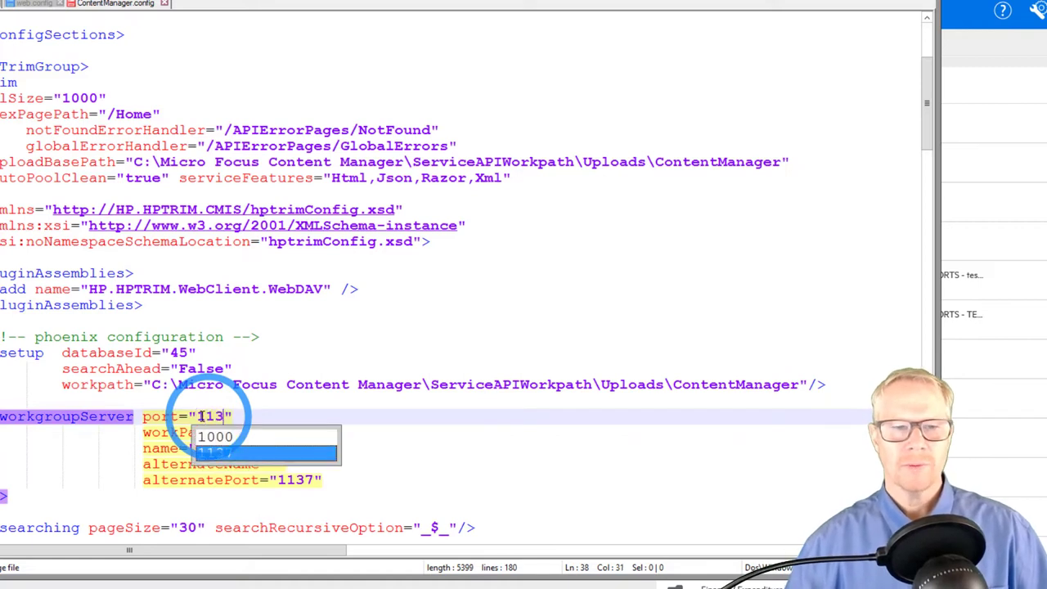
click(380, 464)
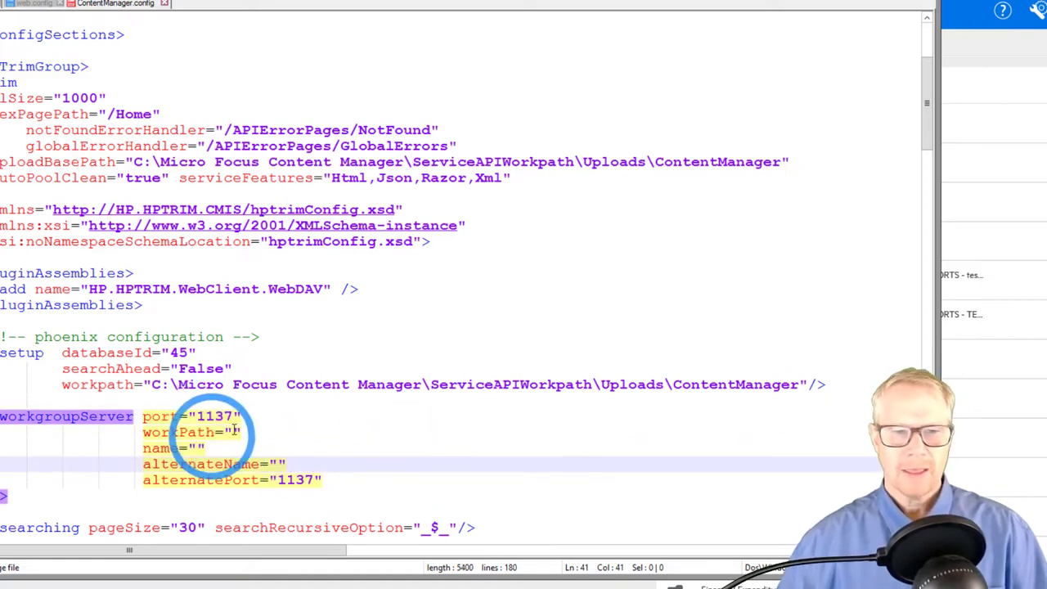
click(235, 431)
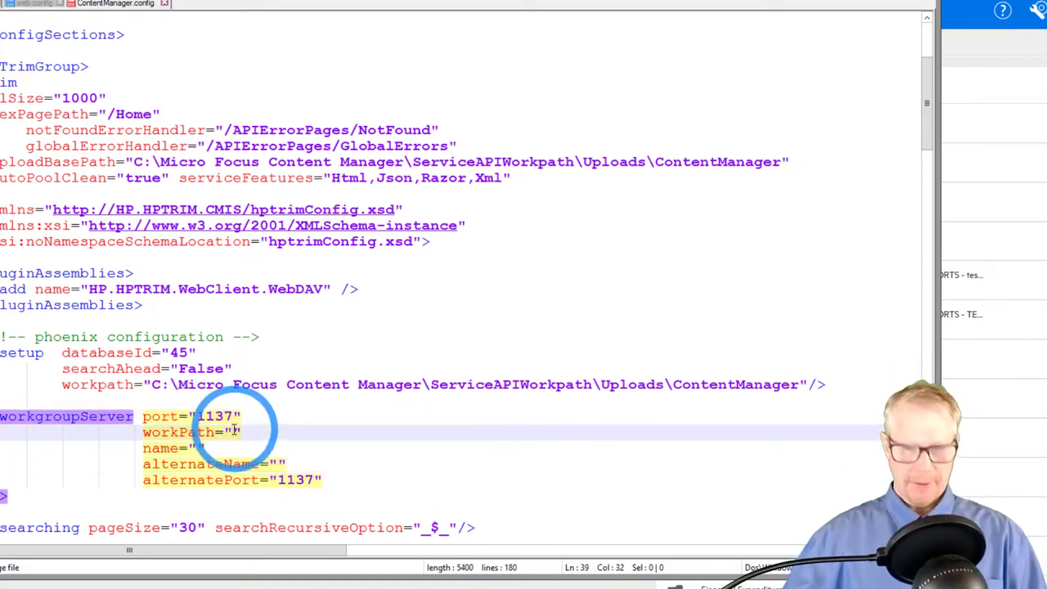
text(C:\Micro Focus Content Manager\ServiceAPIWorkpath\Uploads)
text(\COn)
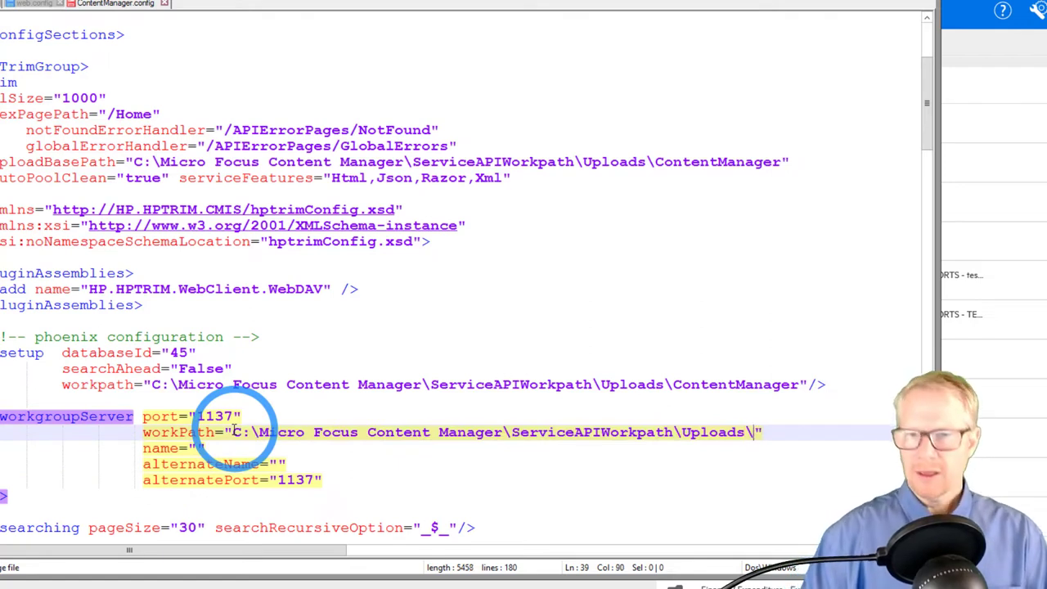
text(t)
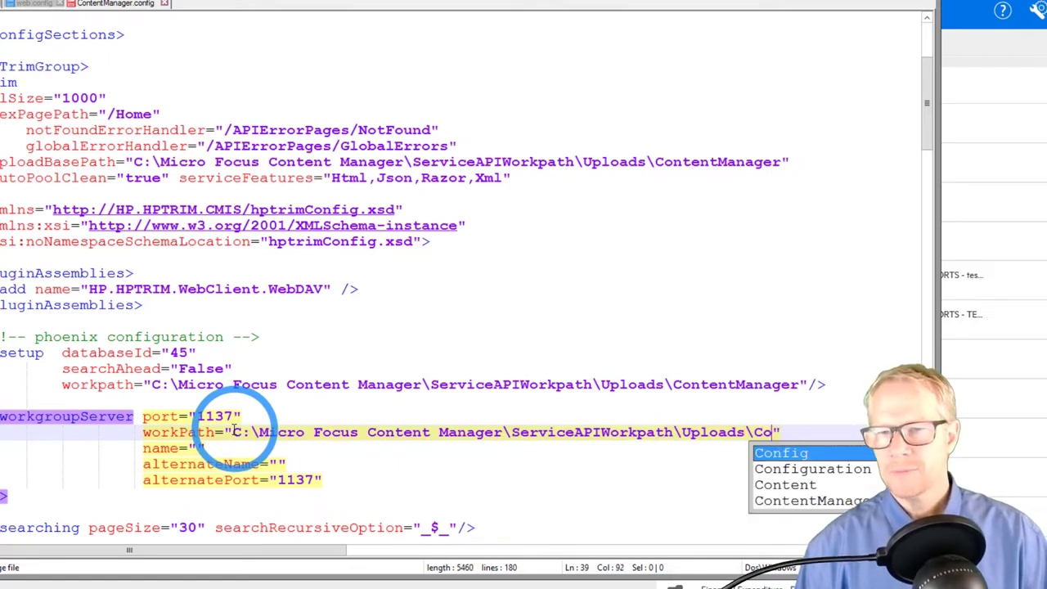
text(entManage)
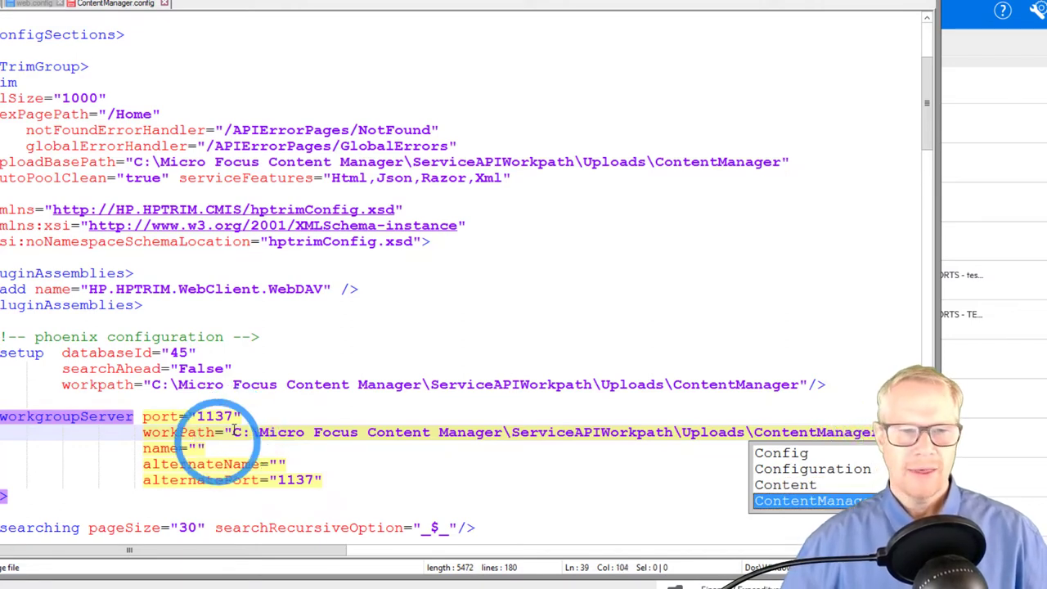
Set the workgroupServer element's name to MYSERVER
click(198, 448)
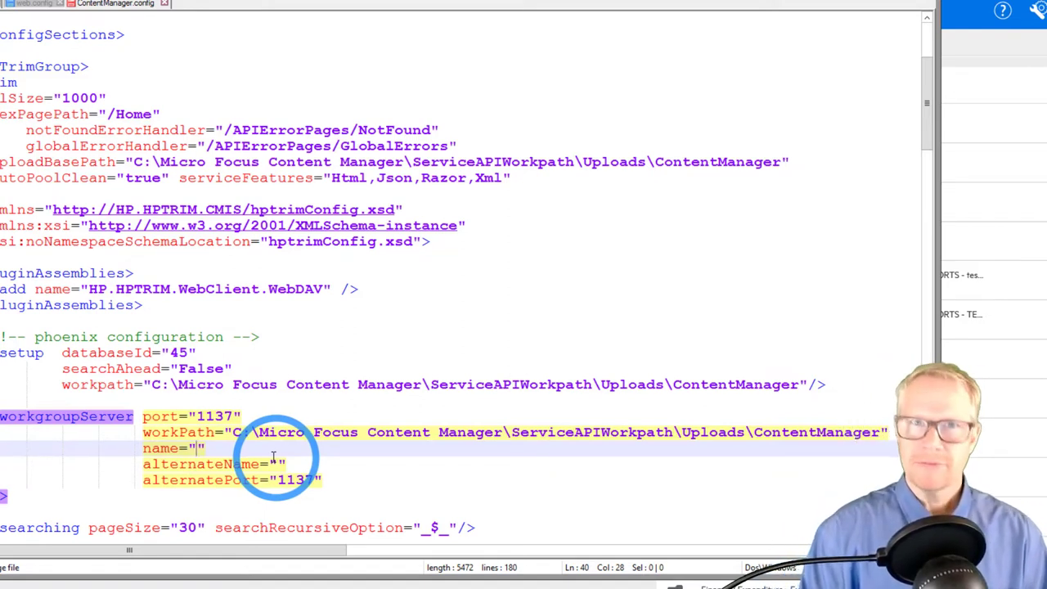
text(MYSERVER)
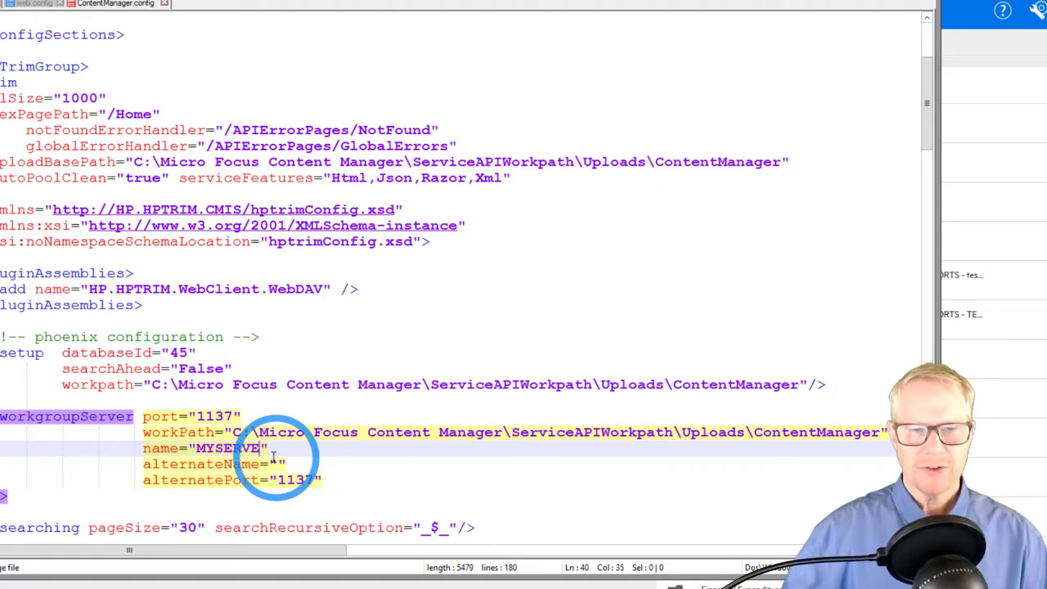
click(296, 479)
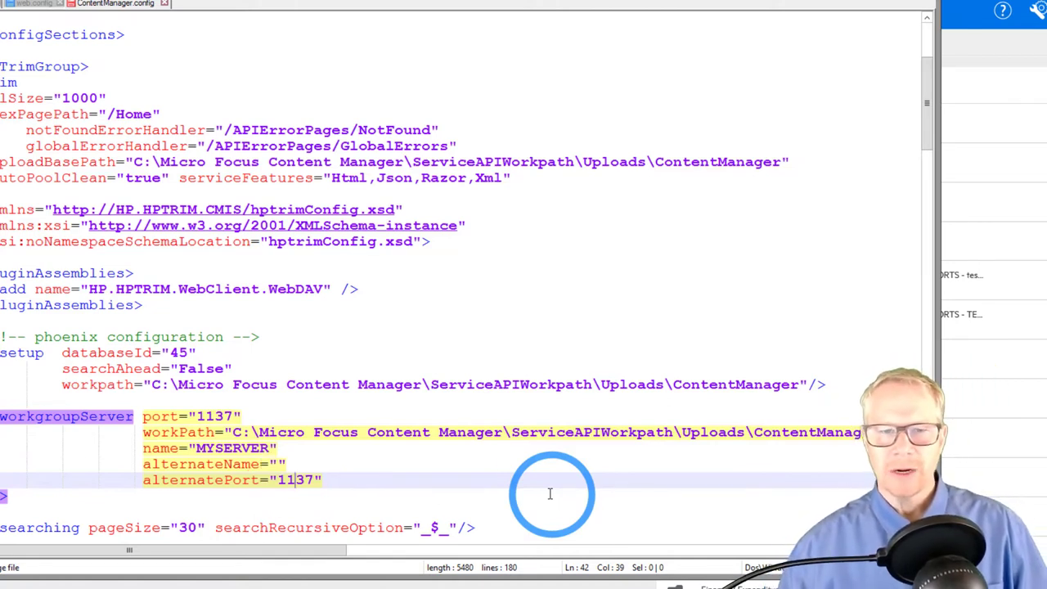
Duplicate ContentManager.config within the tenants folder and rename the copy NEO.config
click(503, 278)
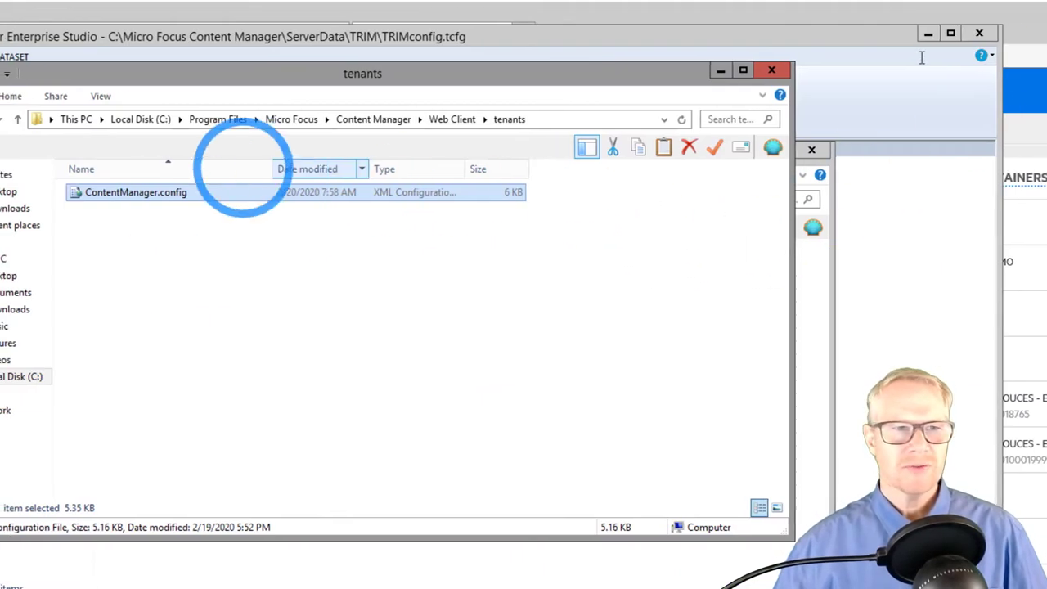
right_click(223, 194)
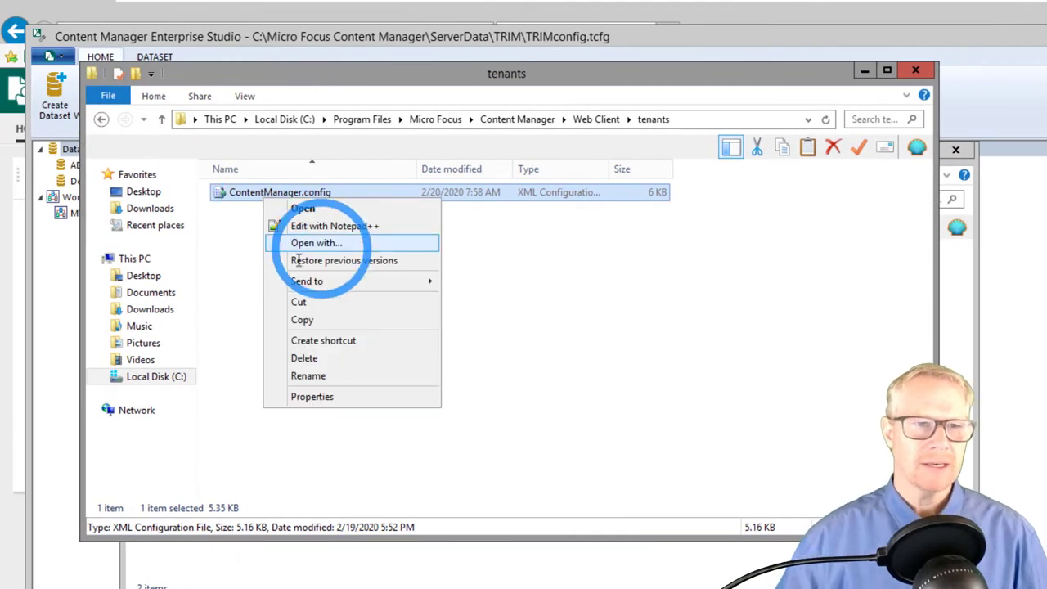
click(331, 321)
right_click(292, 293)
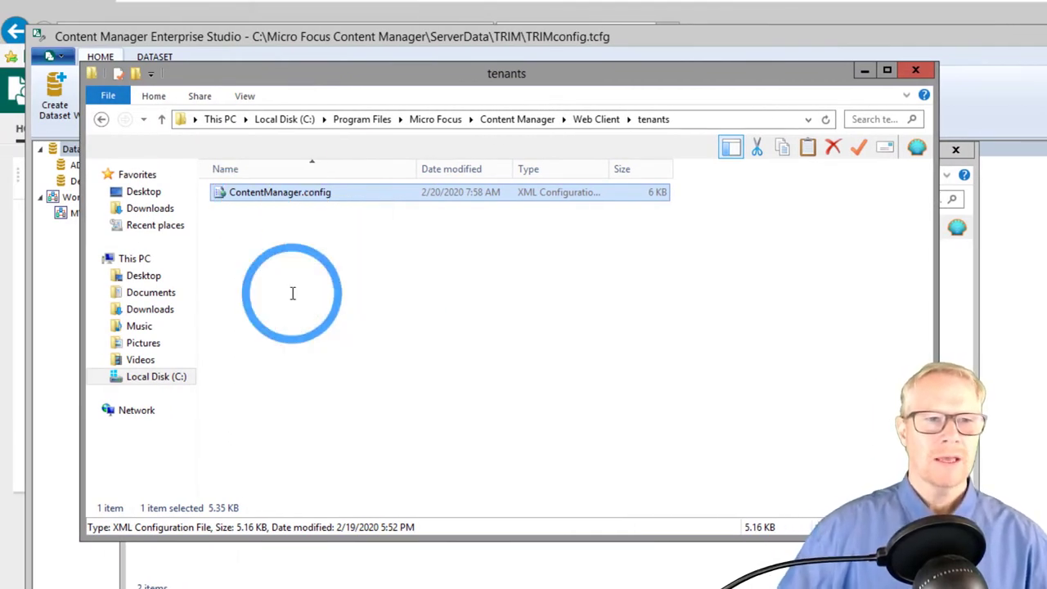
click(341, 398)
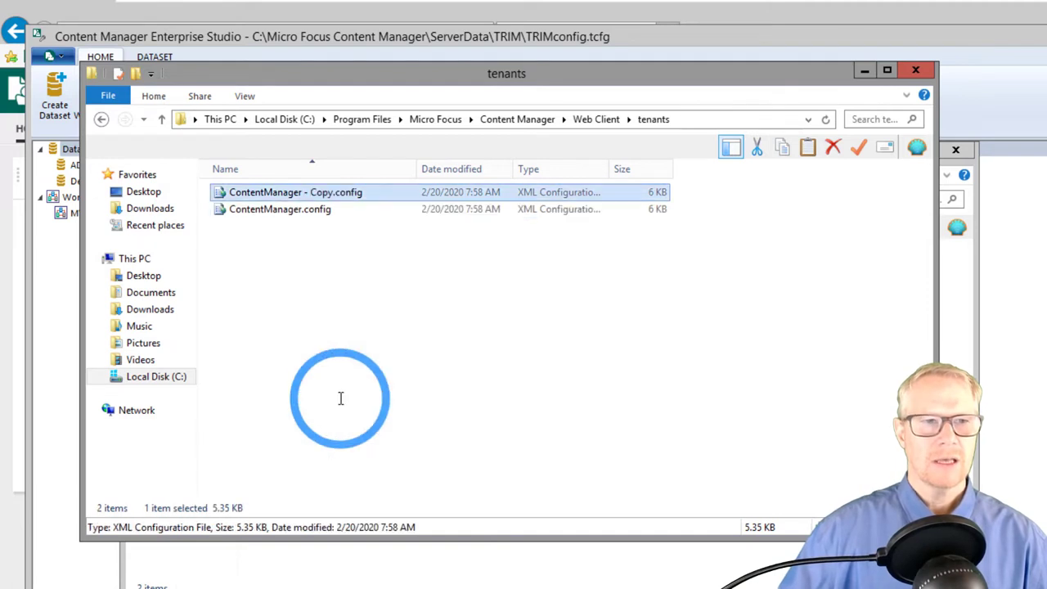
right_click(304, 194)
click(373, 371)
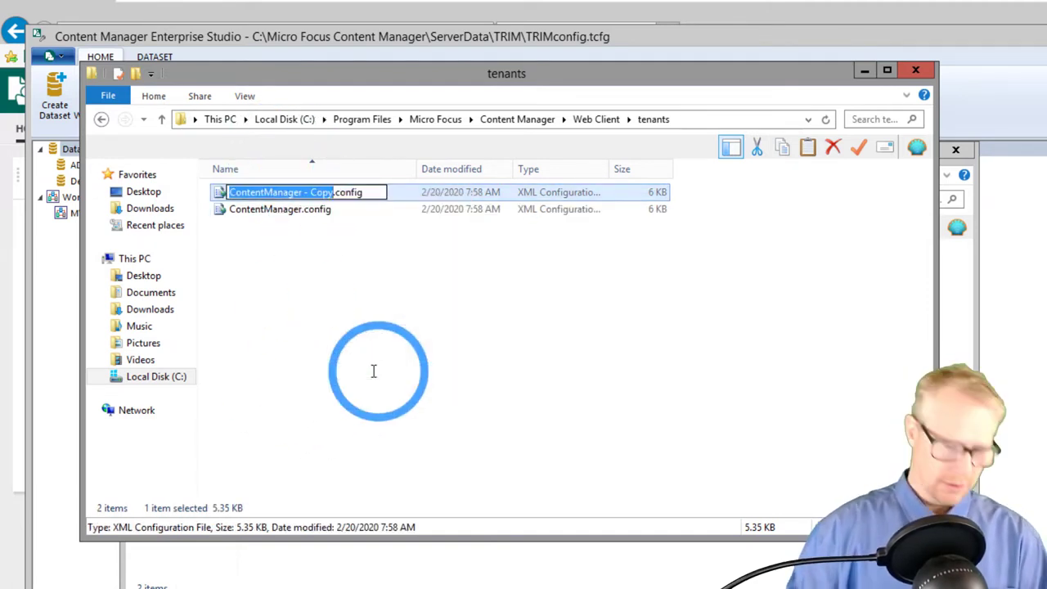
text(NEO)
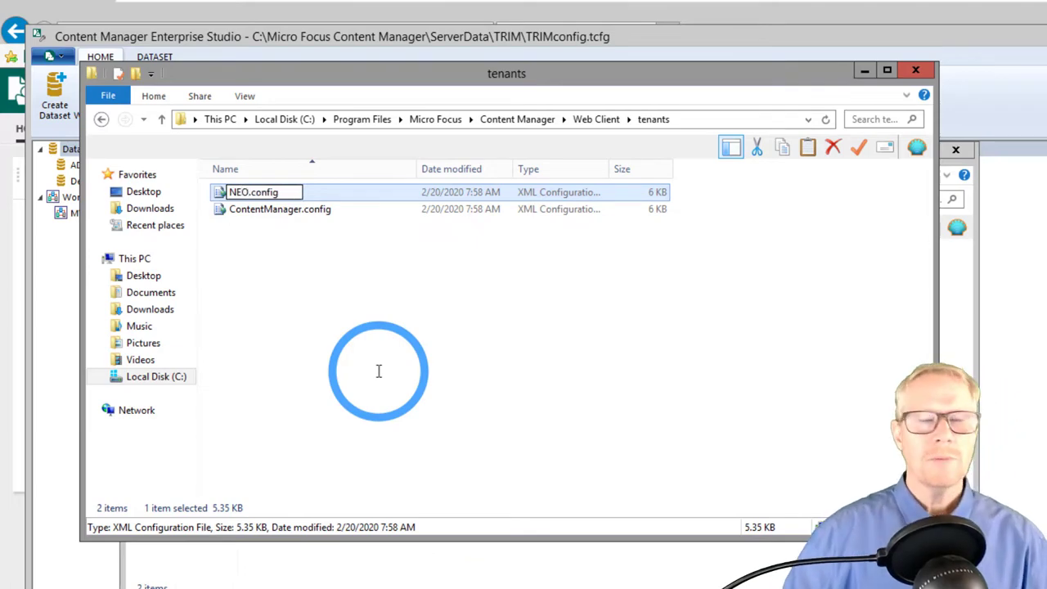
click(379, 371)
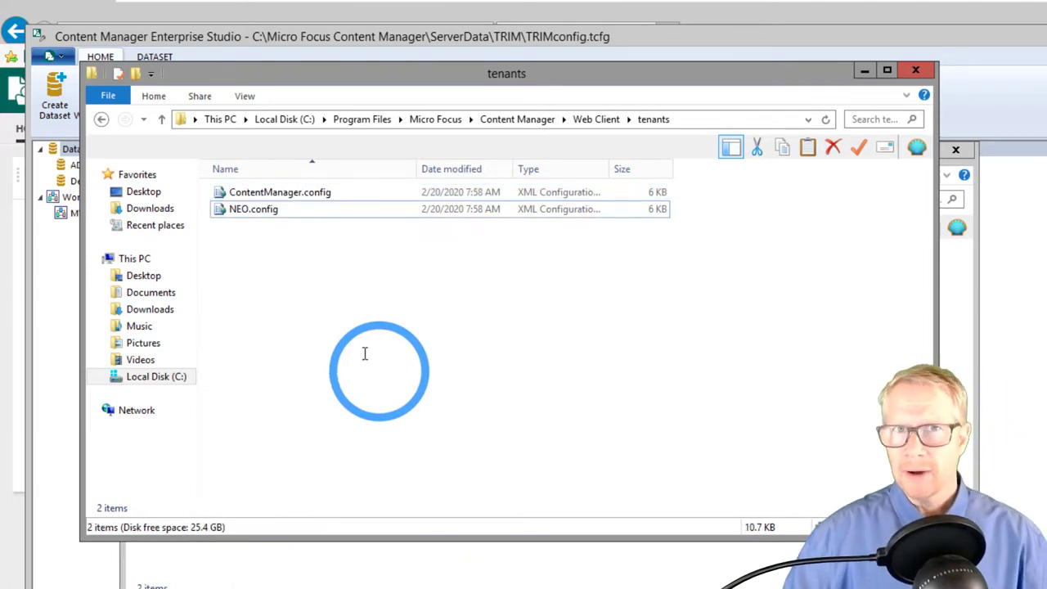
Open NEO.config in Notepad++ and change the setup element's workpath to C:\Micro Focus Content Manager\ServiceAPIWorkpath\Uploads\NEO
right_click(247, 211)
click(278, 237)
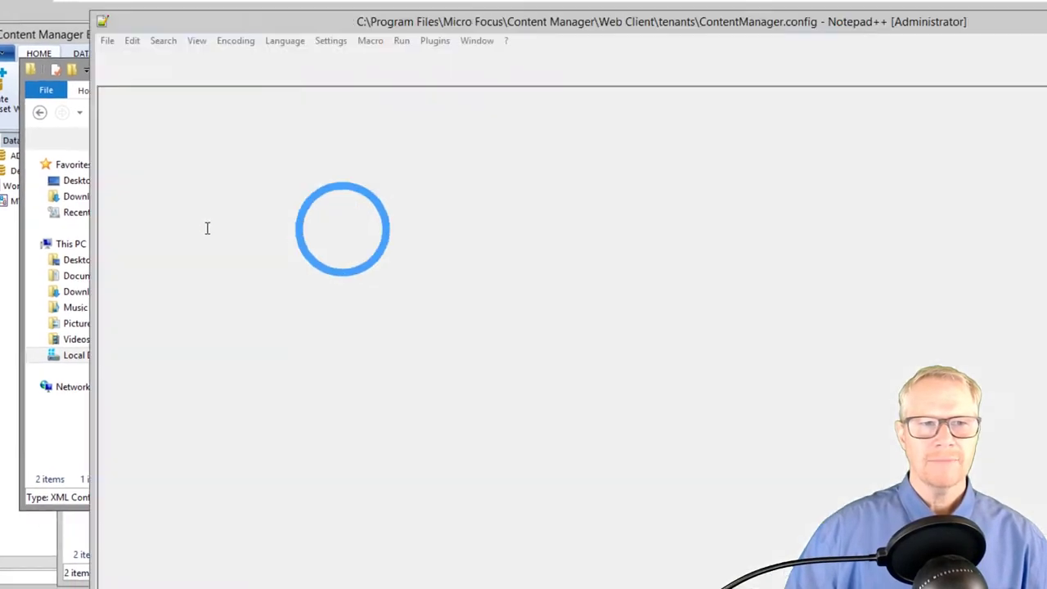
scroll(515, 342, down, 4)
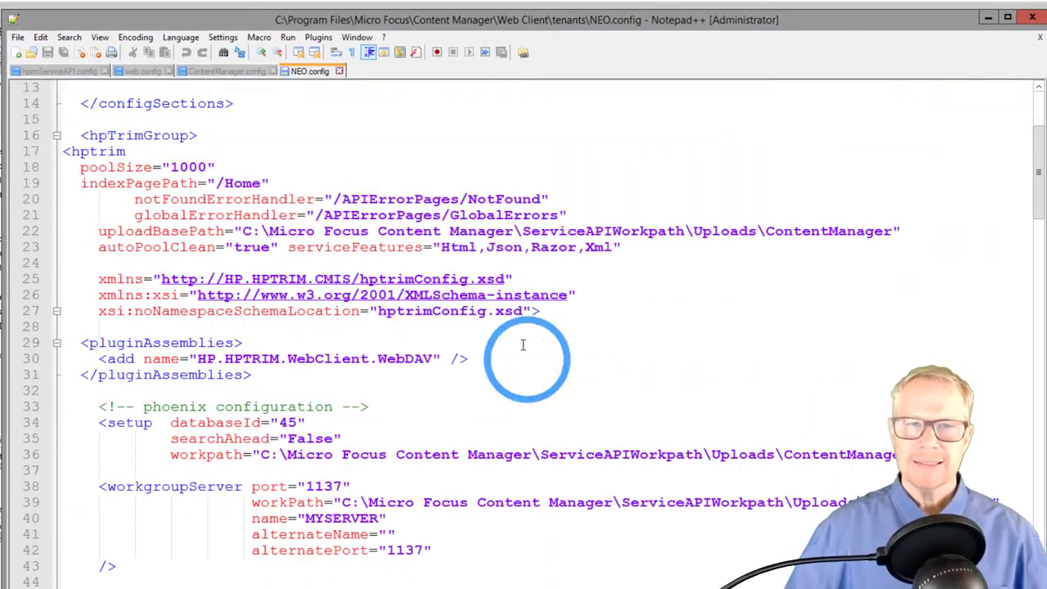
scroll(523, 344, down, 2)
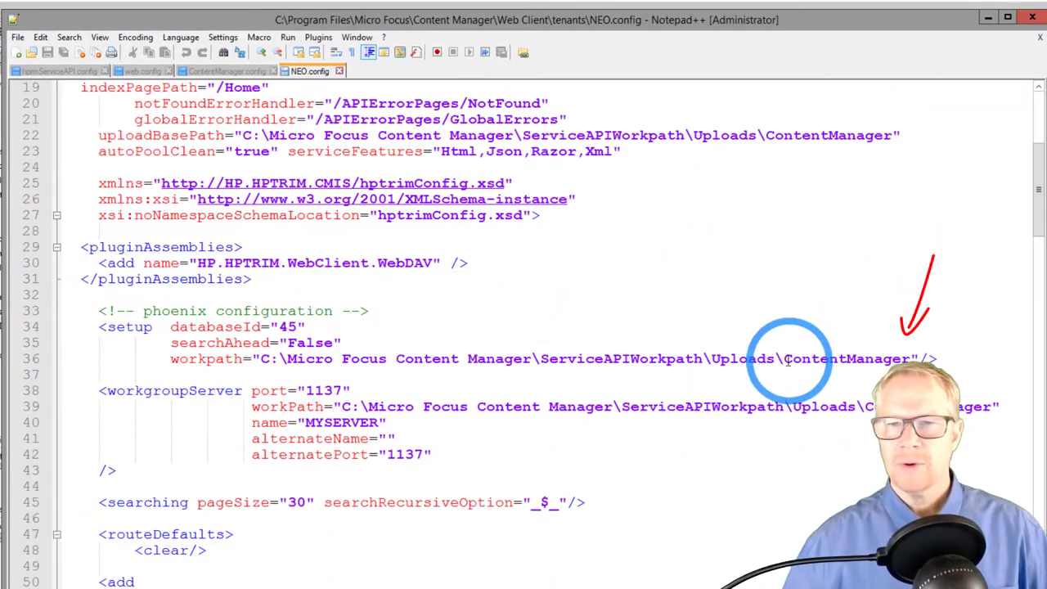
click(795, 358)
drag(894, 361, 911, 360)
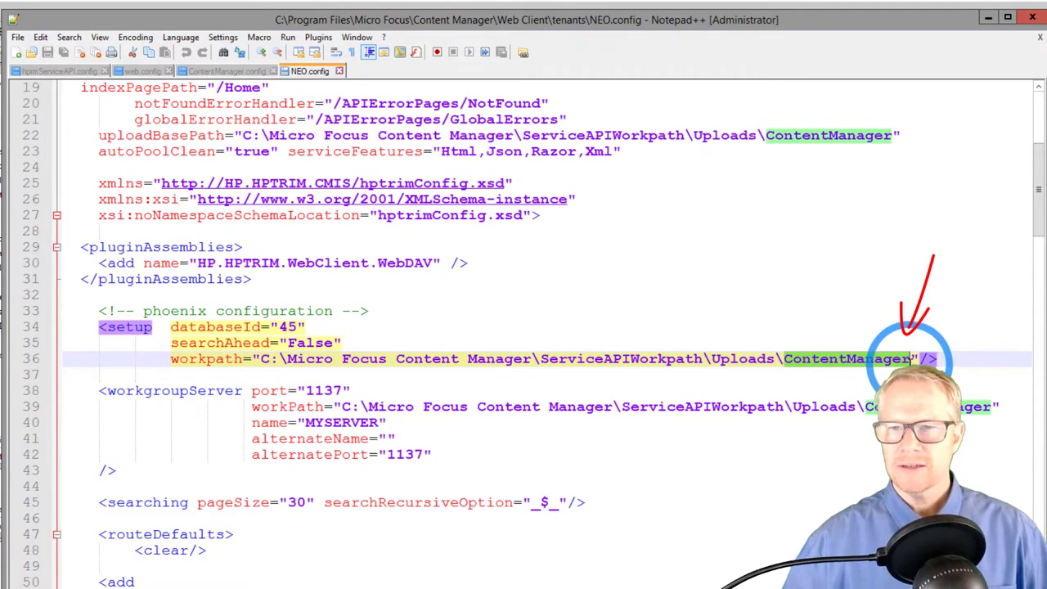
text(NEO)
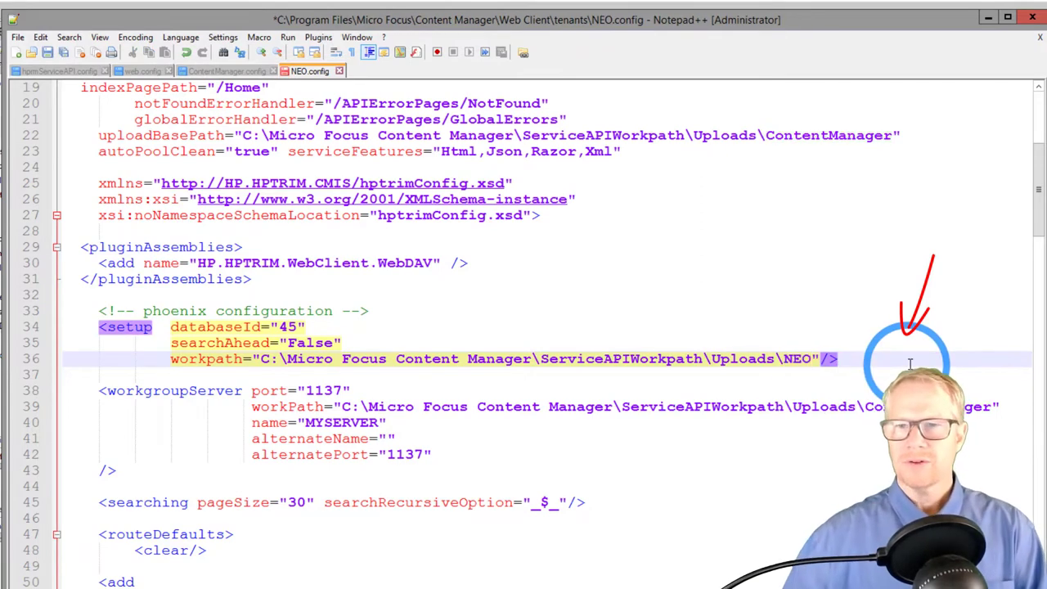
Replace the final folder ContentManager with NEO in both the workgroupServer workPath and the uploadBasePath of NEO.config
click(865, 407)
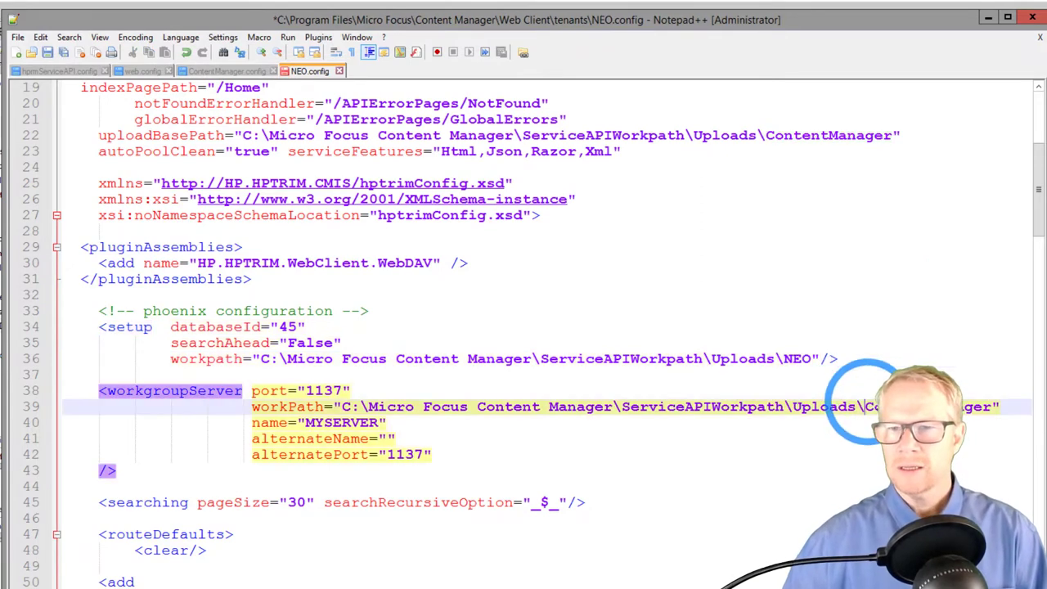
double_click(990, 407)
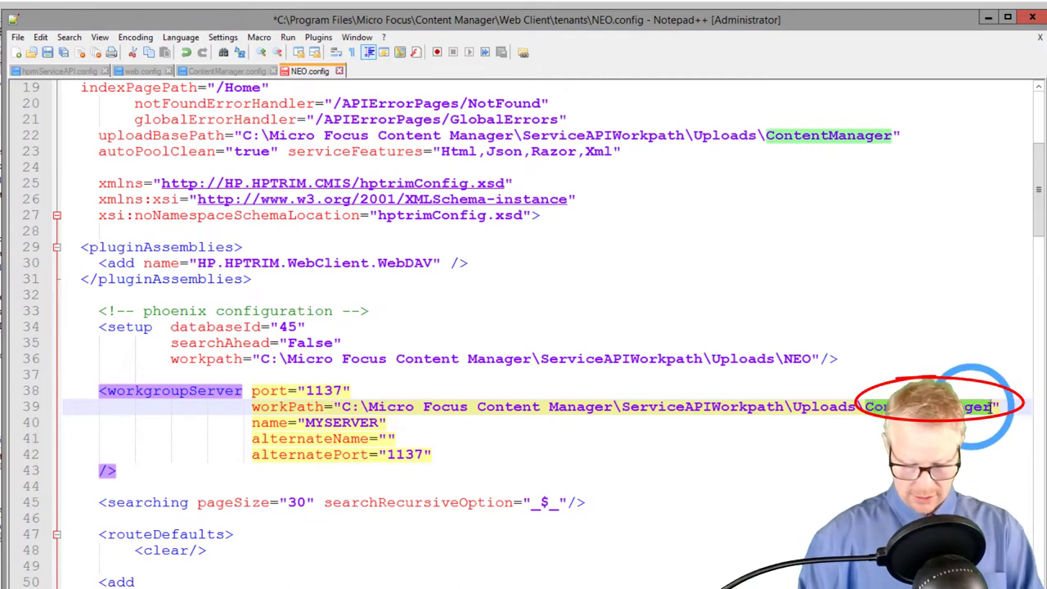
text(NE)
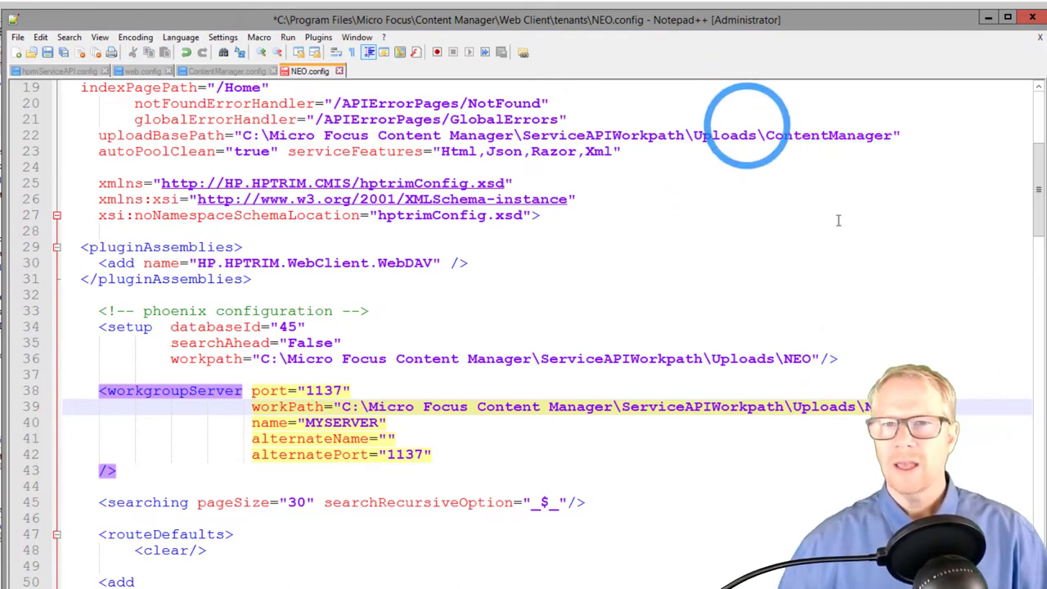
click(824, 137)
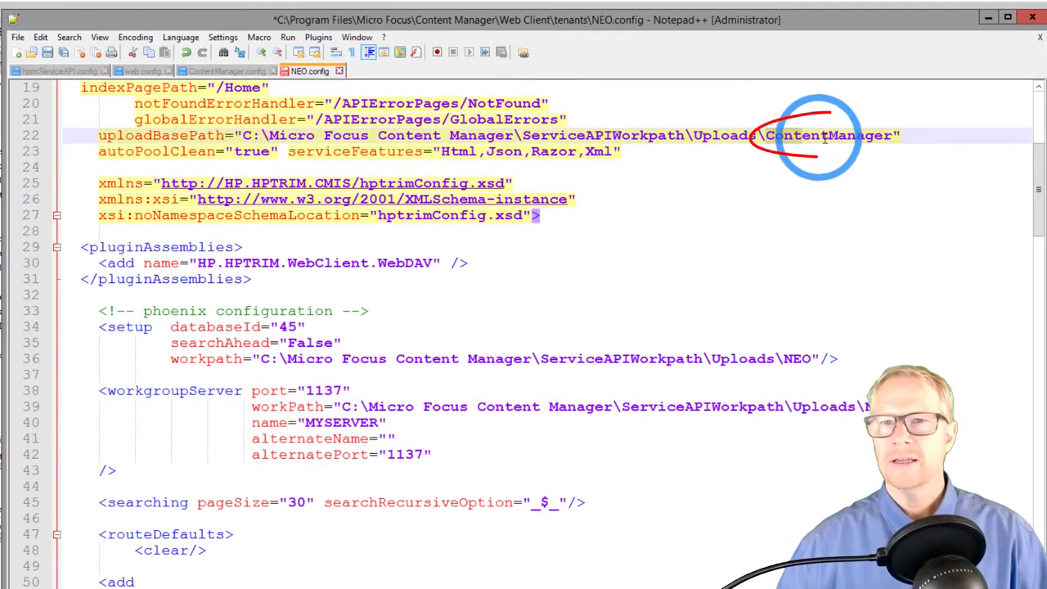
double_click(890, 135)
text(NEO)
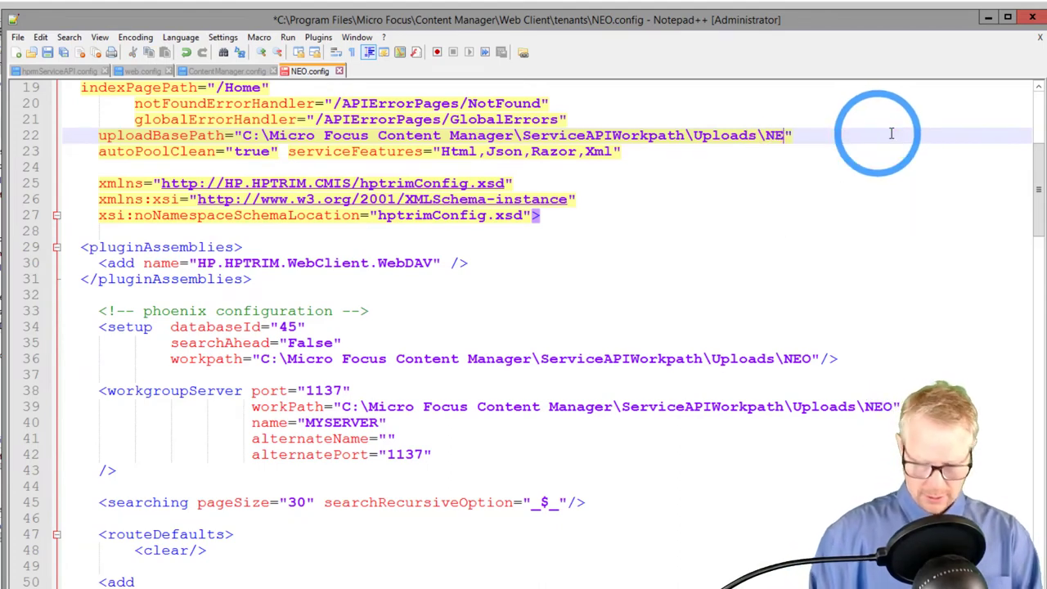
Set the setup element's databaseId to A0 in NEO.config and save the file
click(288, 327)
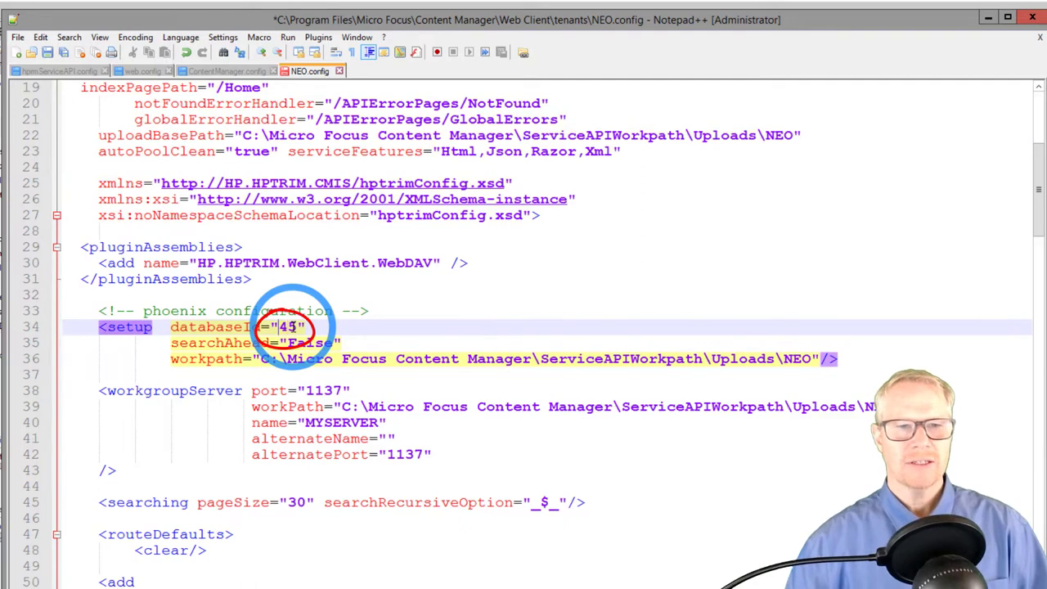
text(A0)
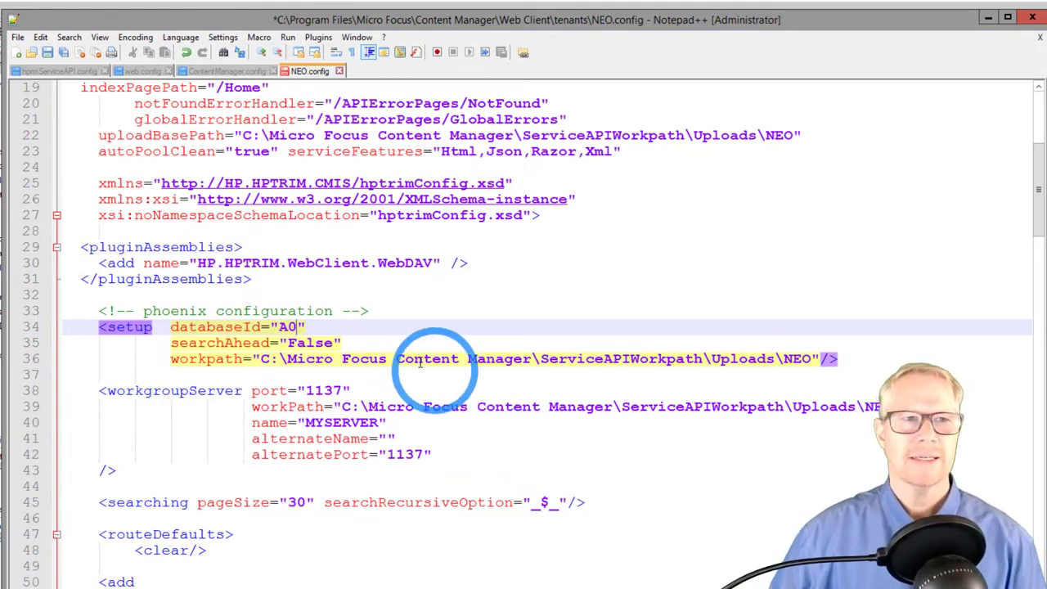
click(47, 52)
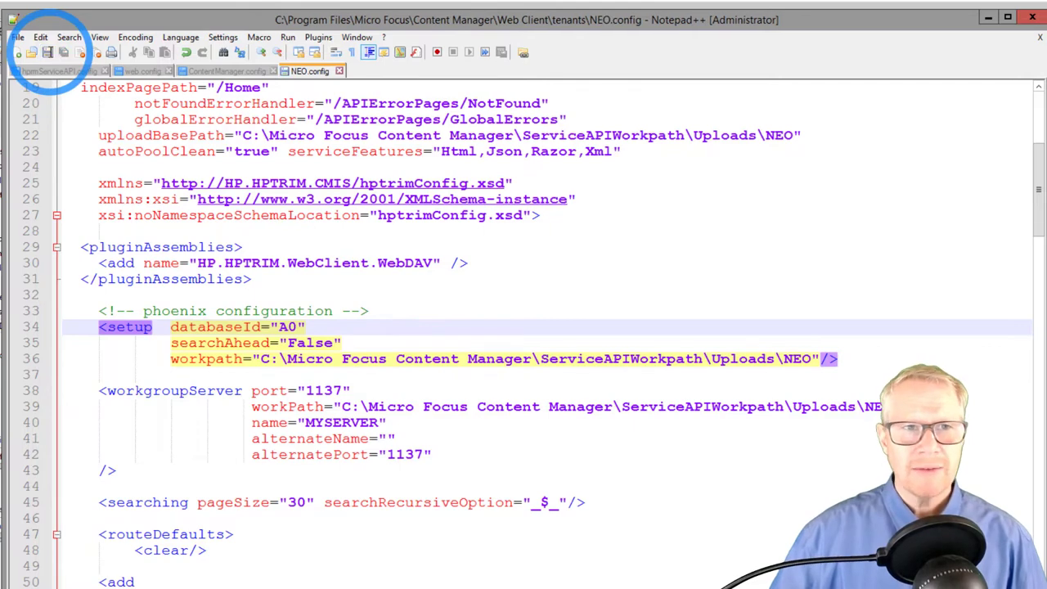
click(241, 71)
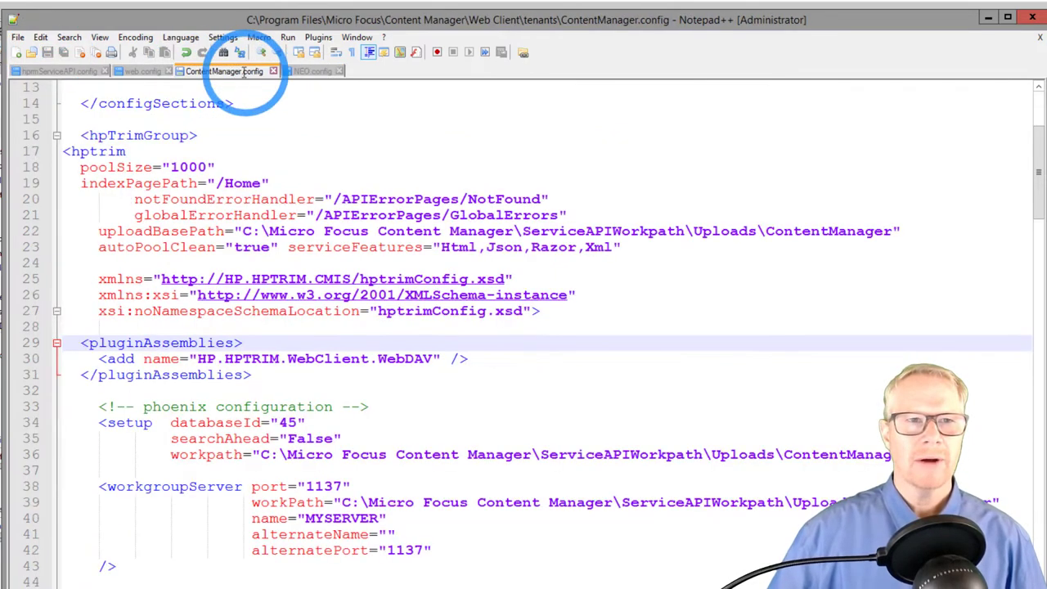
click(310, 71)
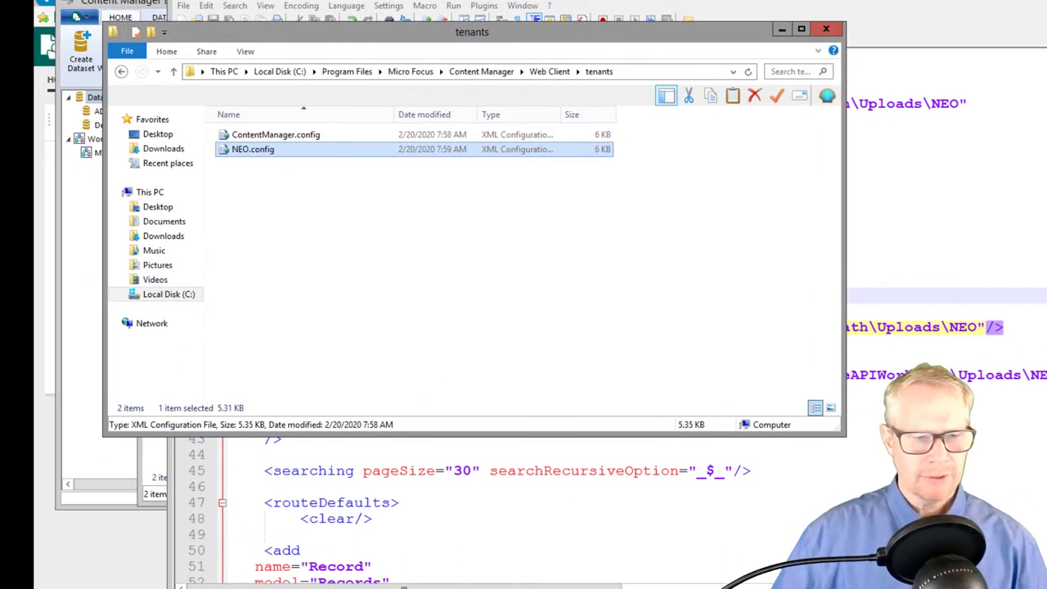
Switch to IIS Manager and add an application pool named CM.NEO with the default CLR version and pipeline mode
mouse_move(364, 584)
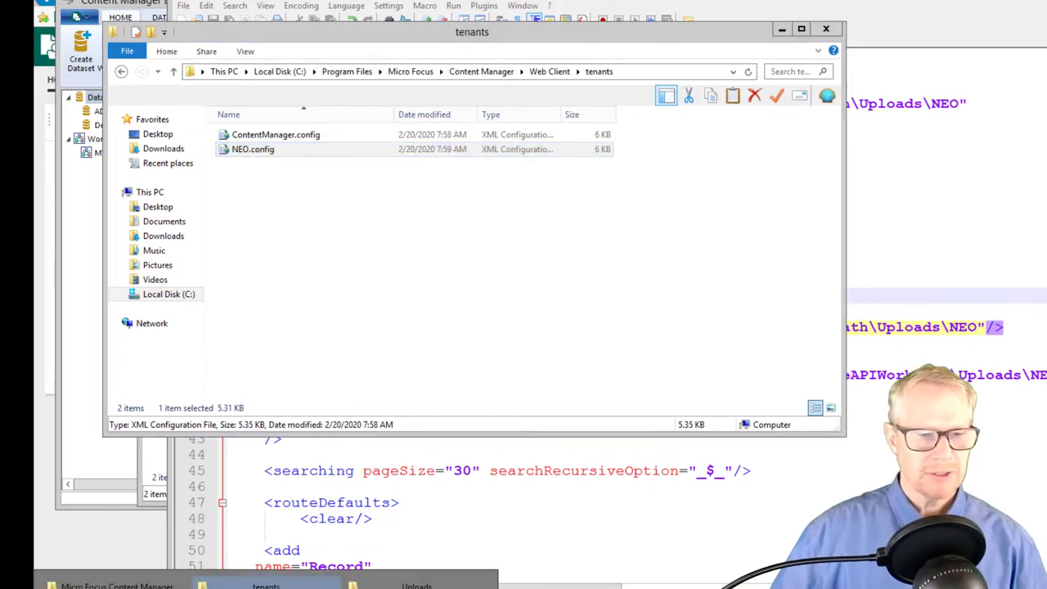
click(401, 585)
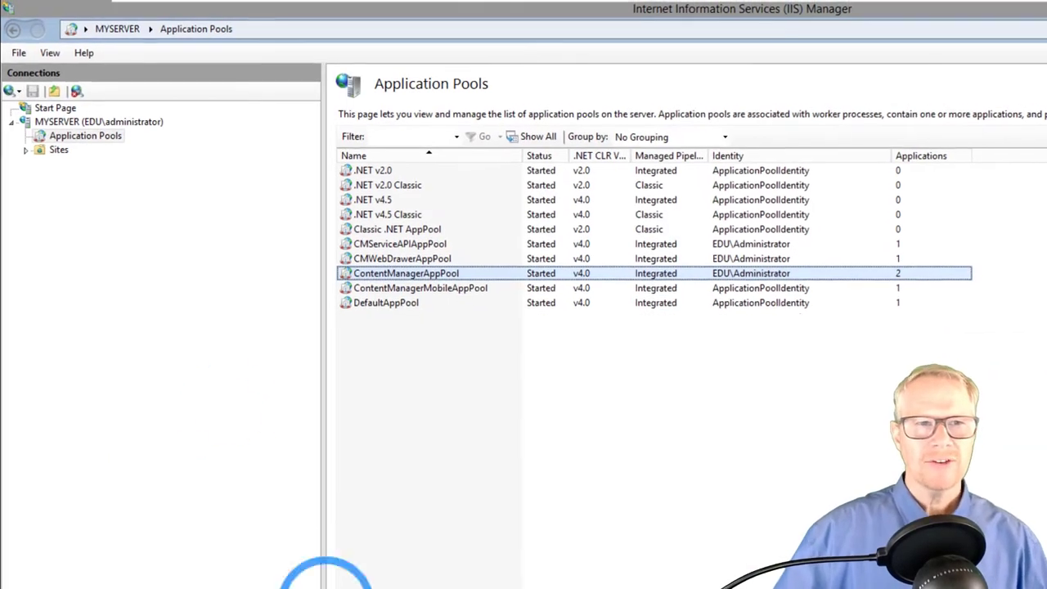
click(68, 135)
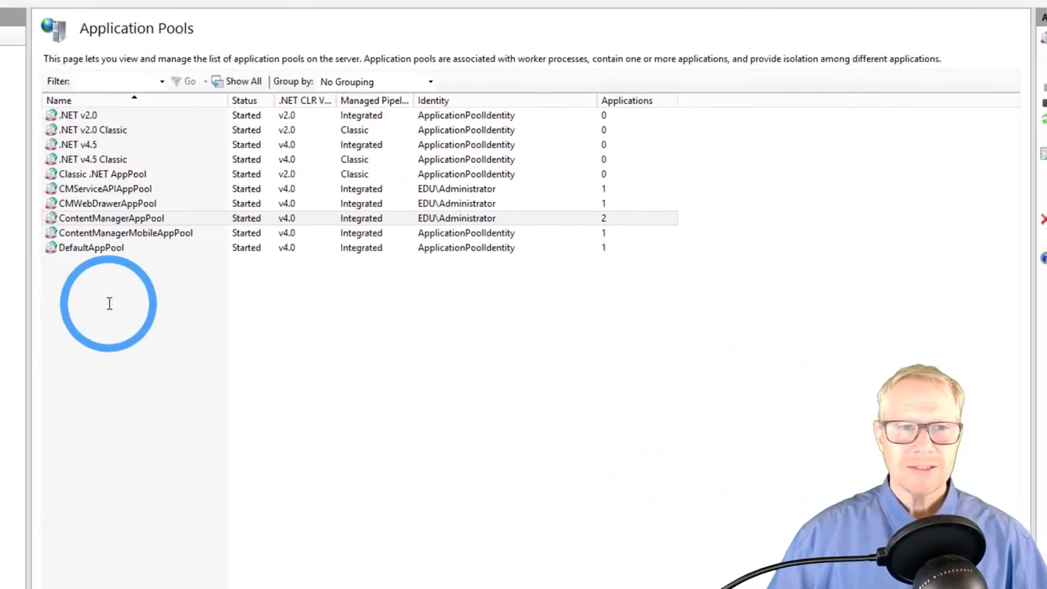
right_click(335, 346)
click(376, 353)
click(311, 284)
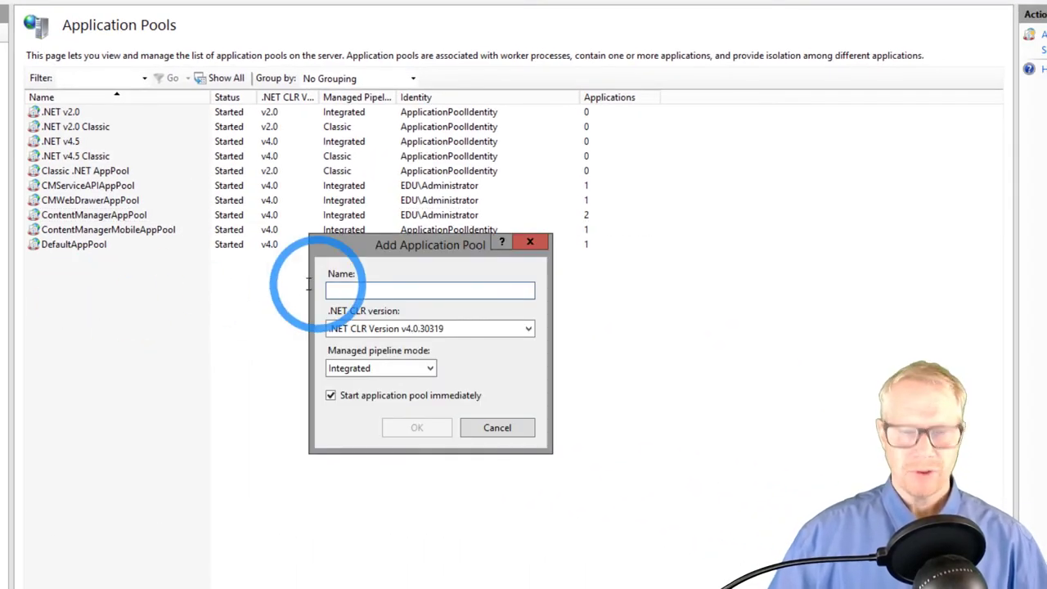
text(CMN)
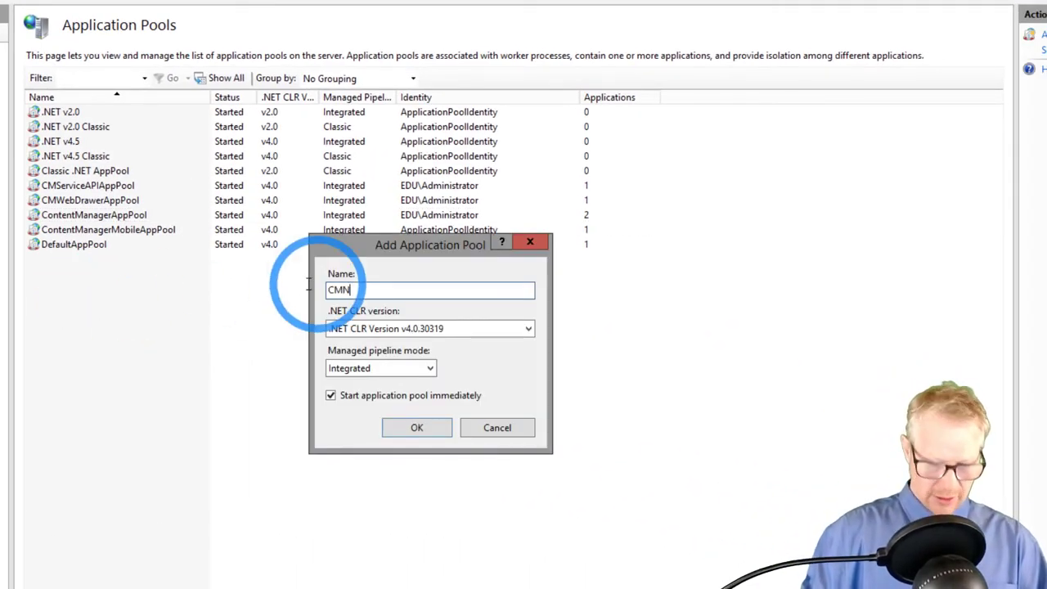
text(EO)
click(344, 291)
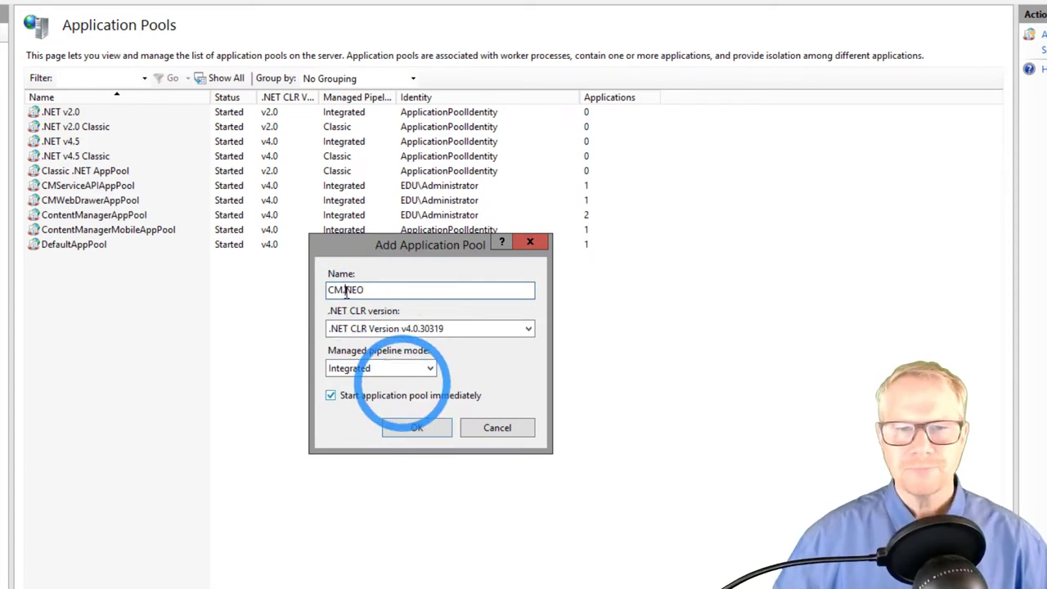
text(.)
click(413, 427)
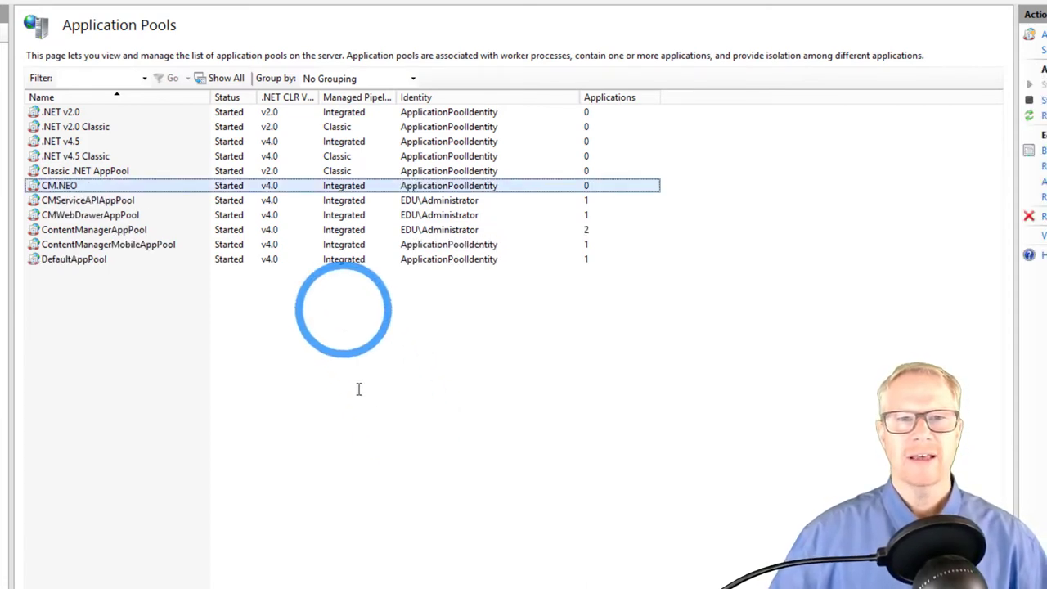
In the advanced settings of the CM.NEO application pool, change the process model identity to a custom account
click(1041, 181)
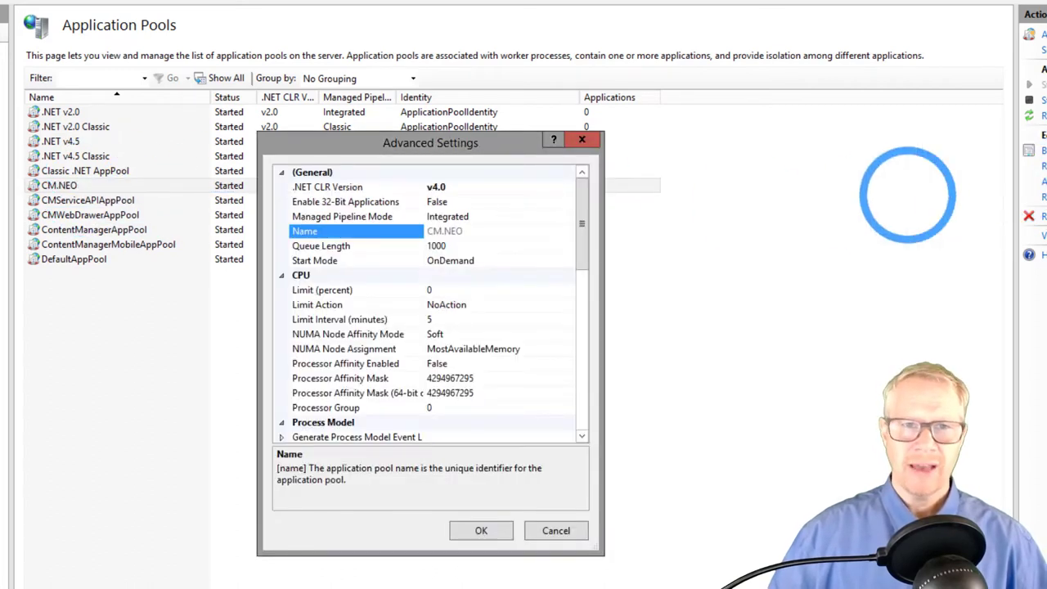
click(499, 422)
scroll(507, 401, down, 2)
click(542, 364)
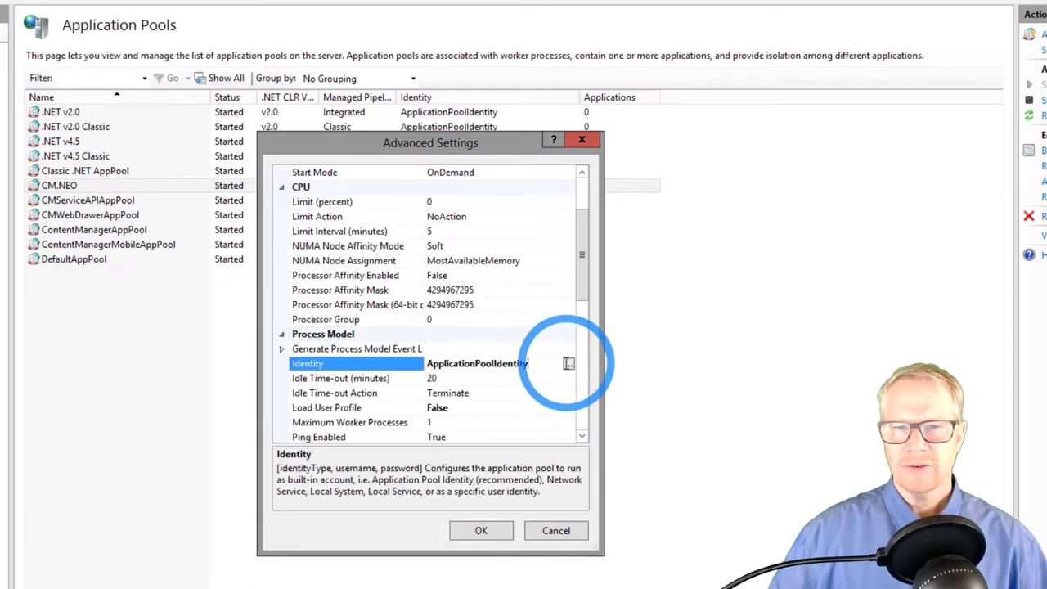
click(548, 365)
click(321, 334)
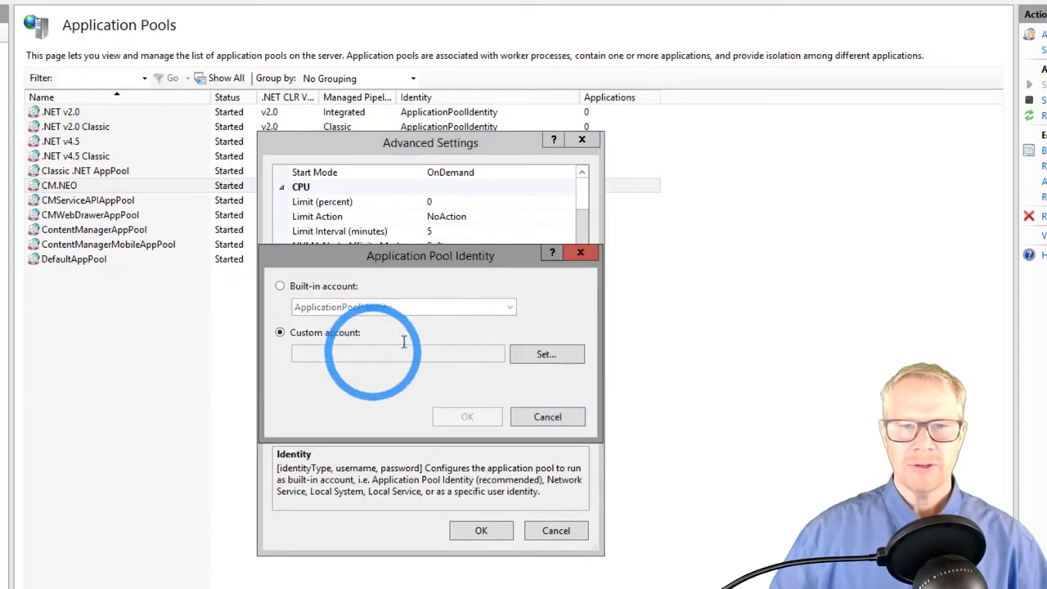
Set the custom account credentials of the CM.NEO pool to EDU\TrimServices with the account password and apply the settings
click(567, 353)
click(410, 300)
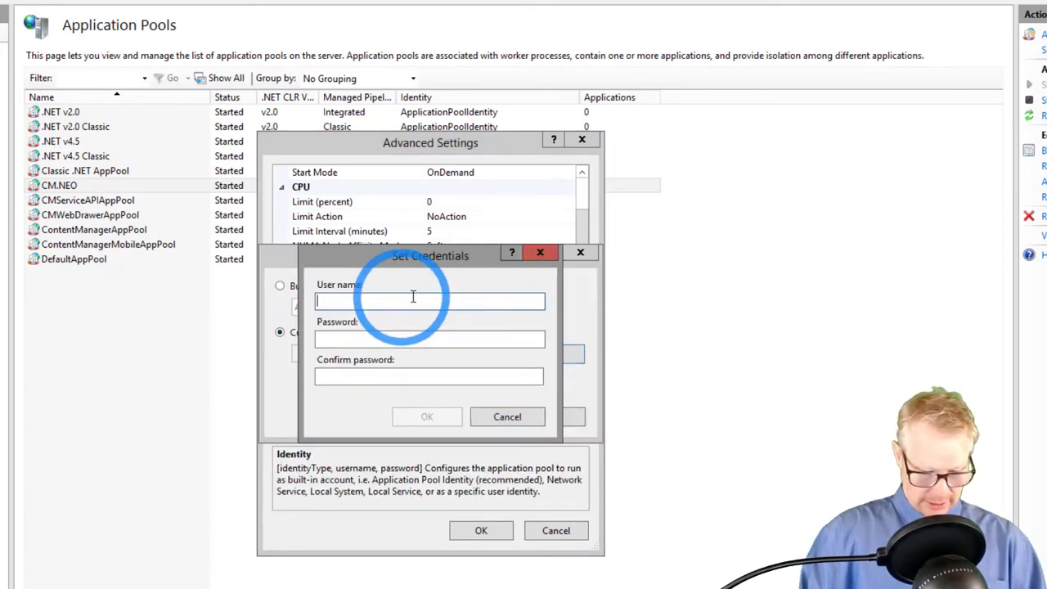
text(EDU\TrimServices)
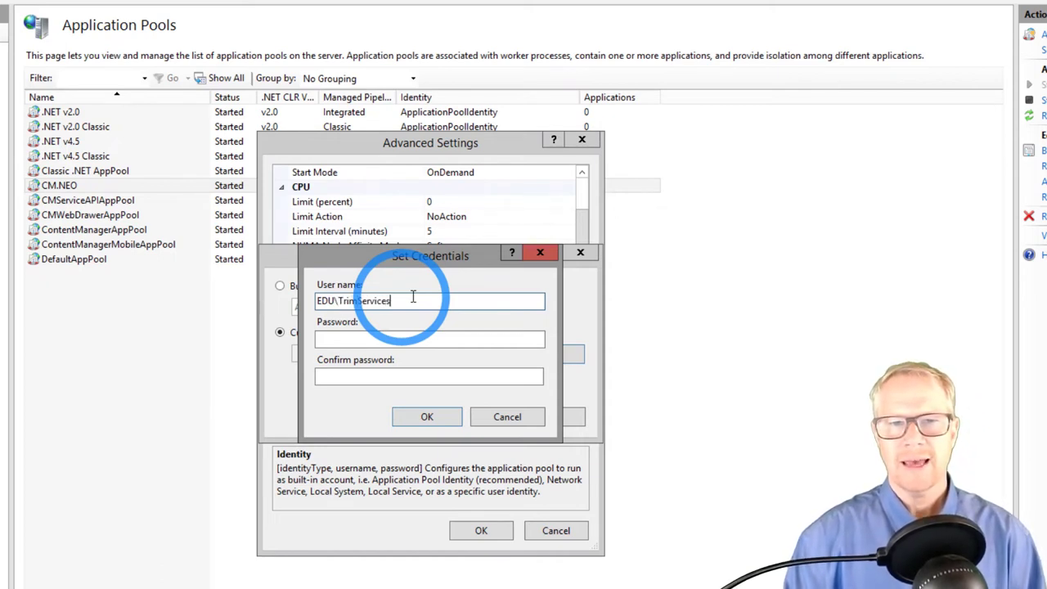
key(Tab)
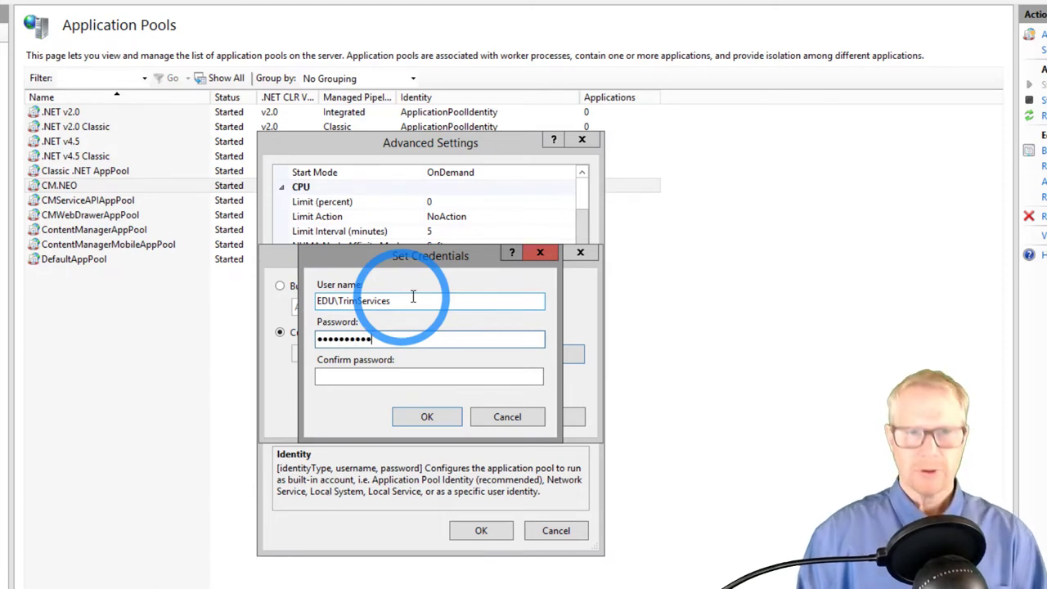
key(Tab)
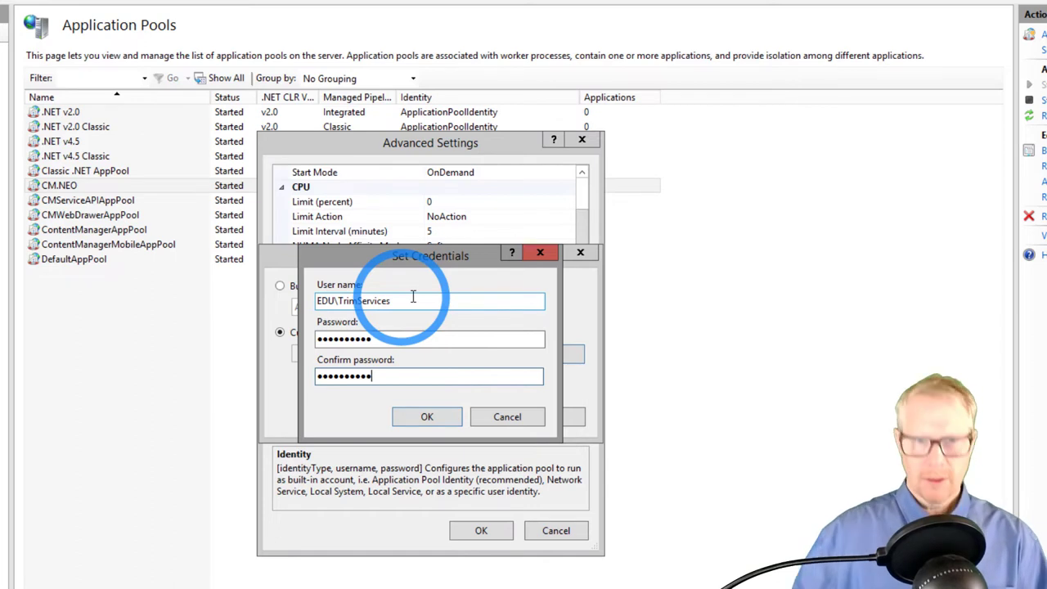
click(411, 421)
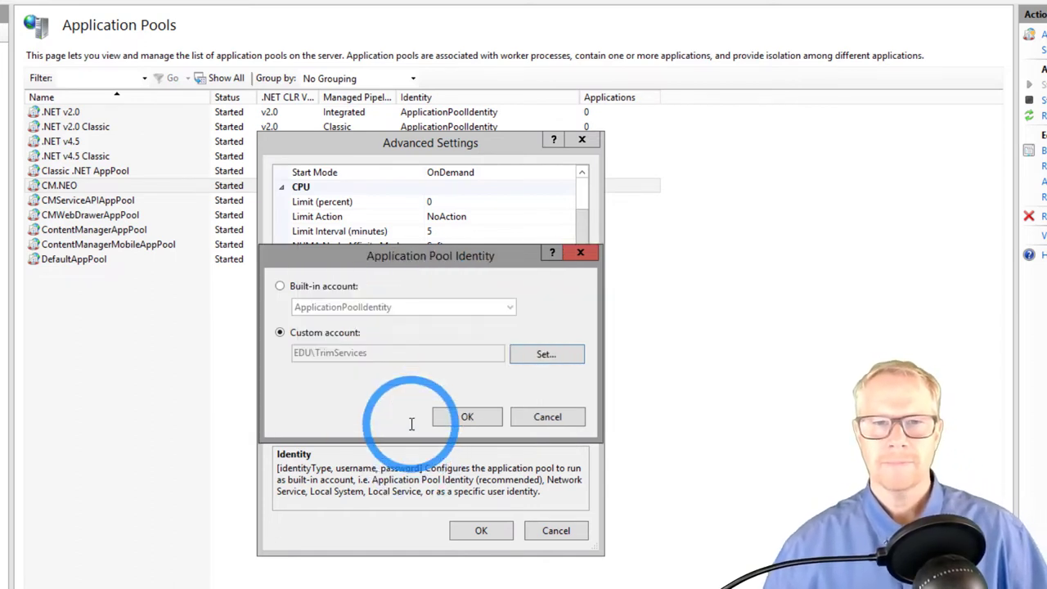
click(462, 417)
click(481, 530)
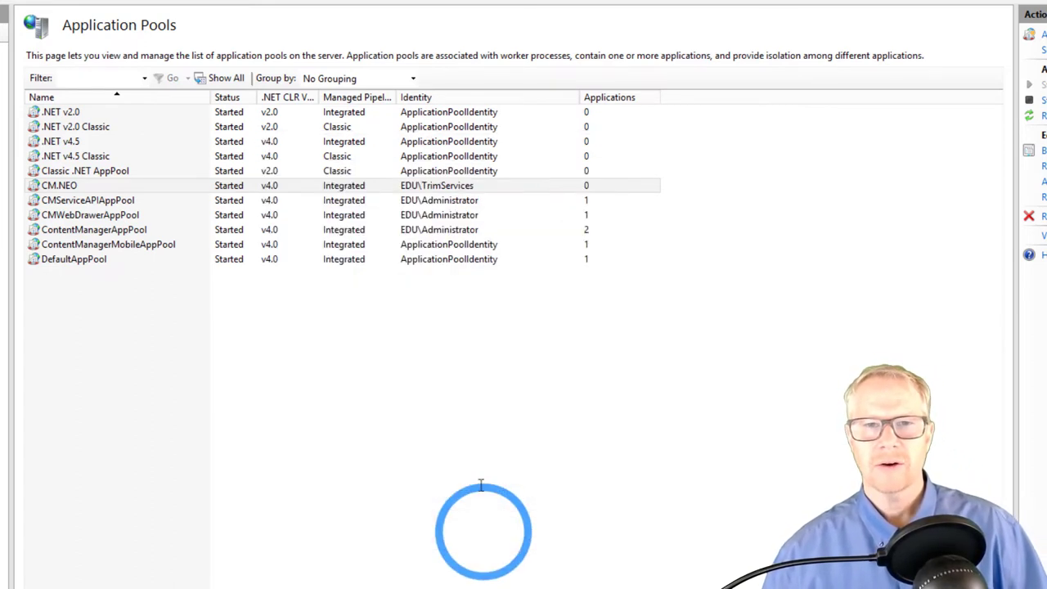
Replace the CM.NEO pool's identity with the custom account EDU\Administrator, entering and confirming the account password
click(466, 187)
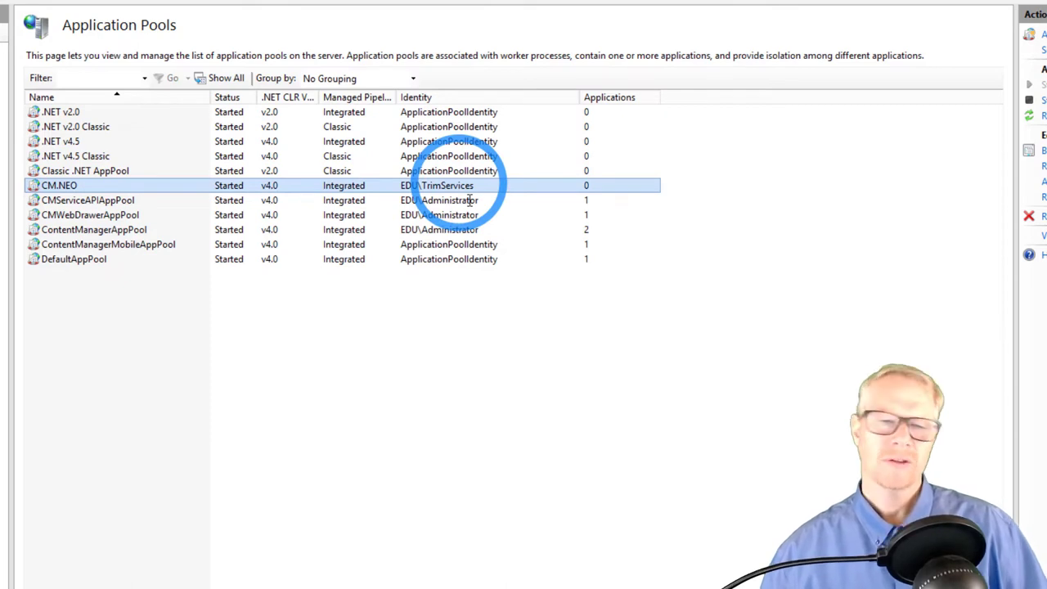
click(1043, 180)
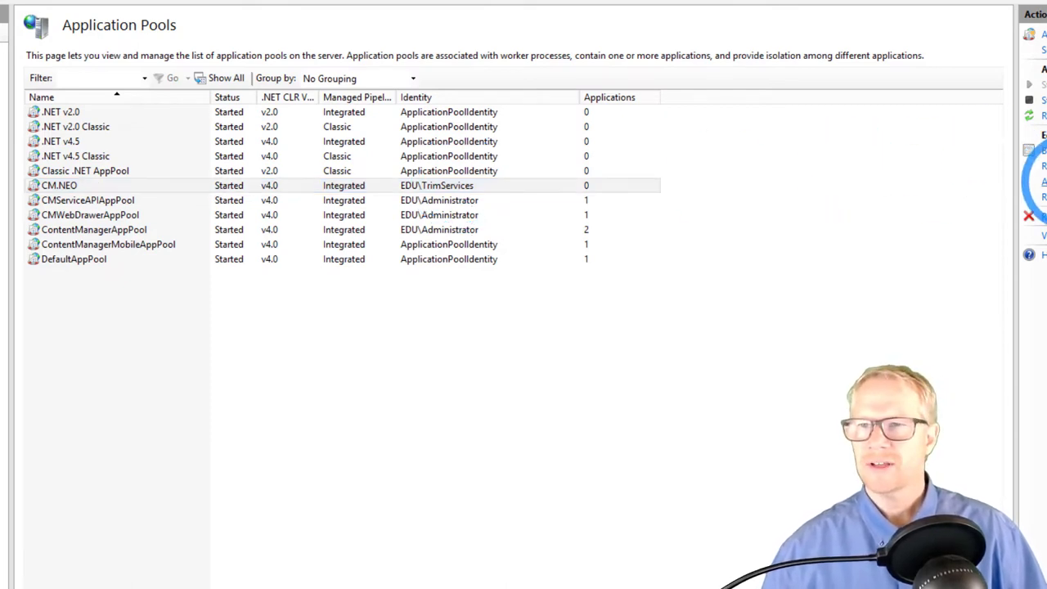
scroll(499, 352, down, 3)
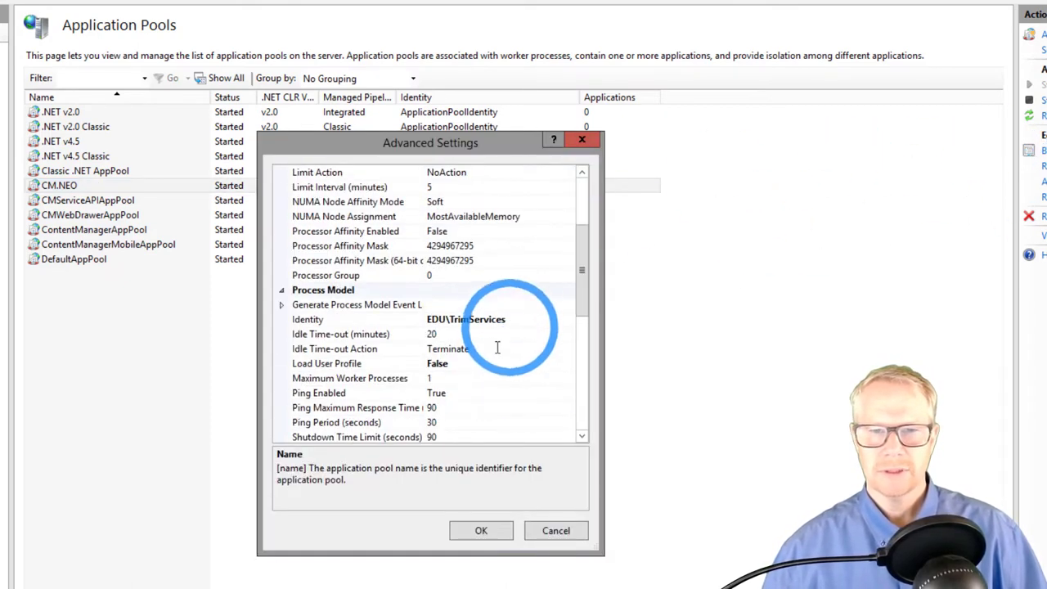
click(520, 319)
click(568, 320)
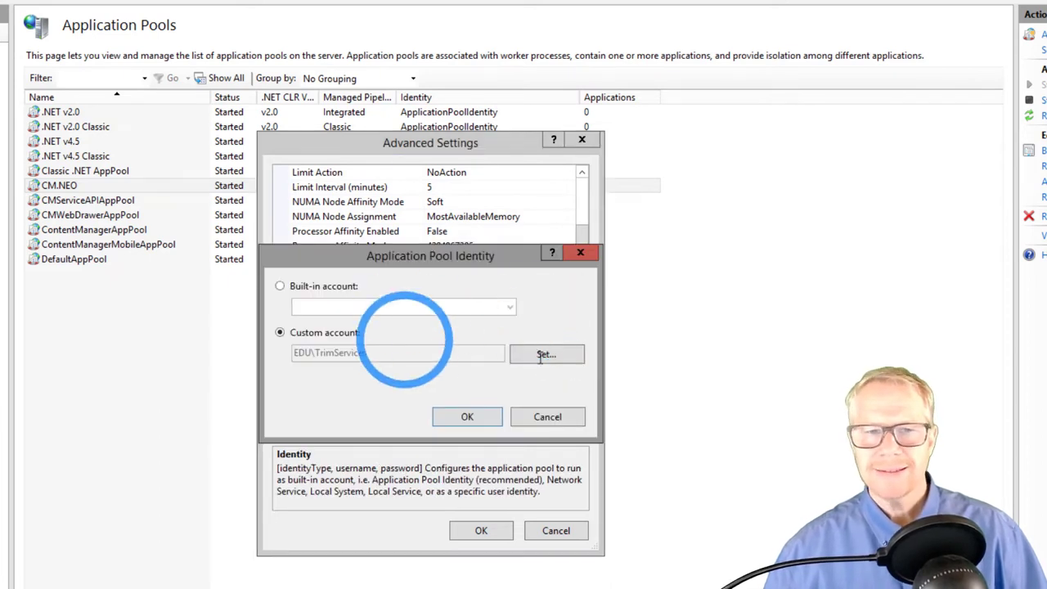
click(540, 357)
text(ED)
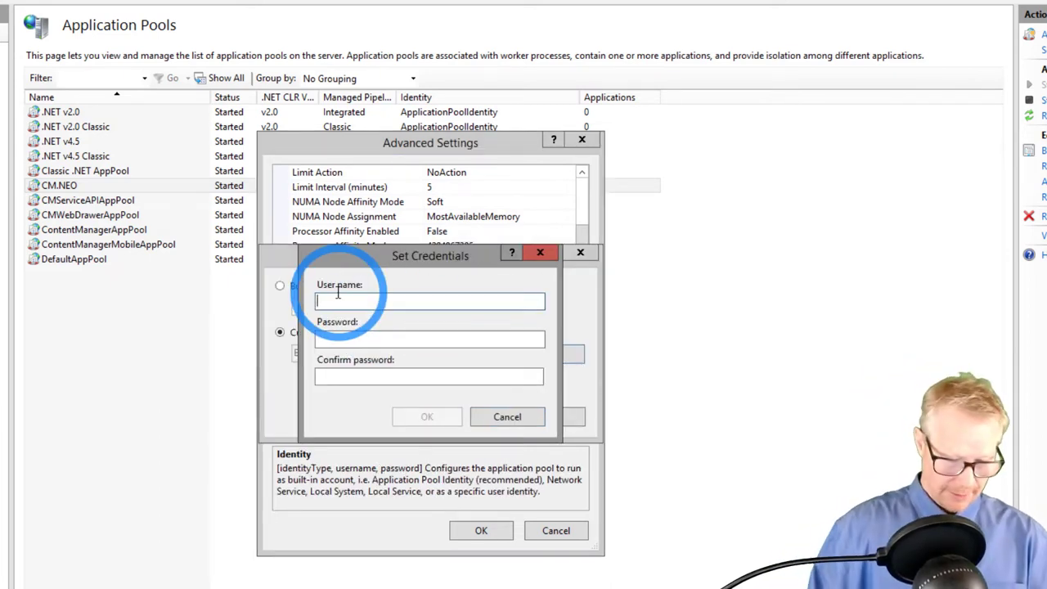
text(U\Administrator)
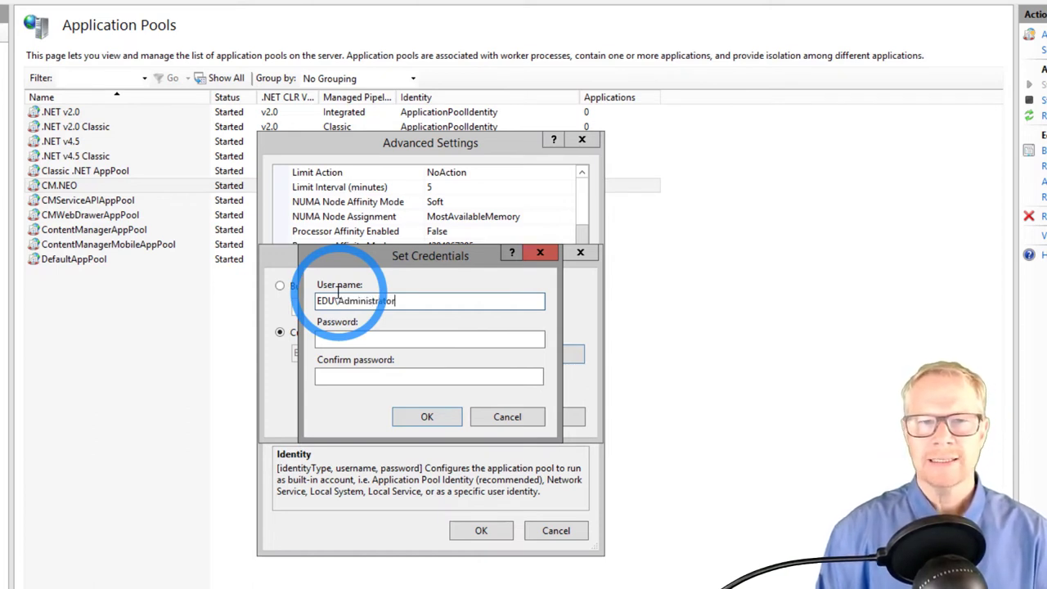
key(Tab)
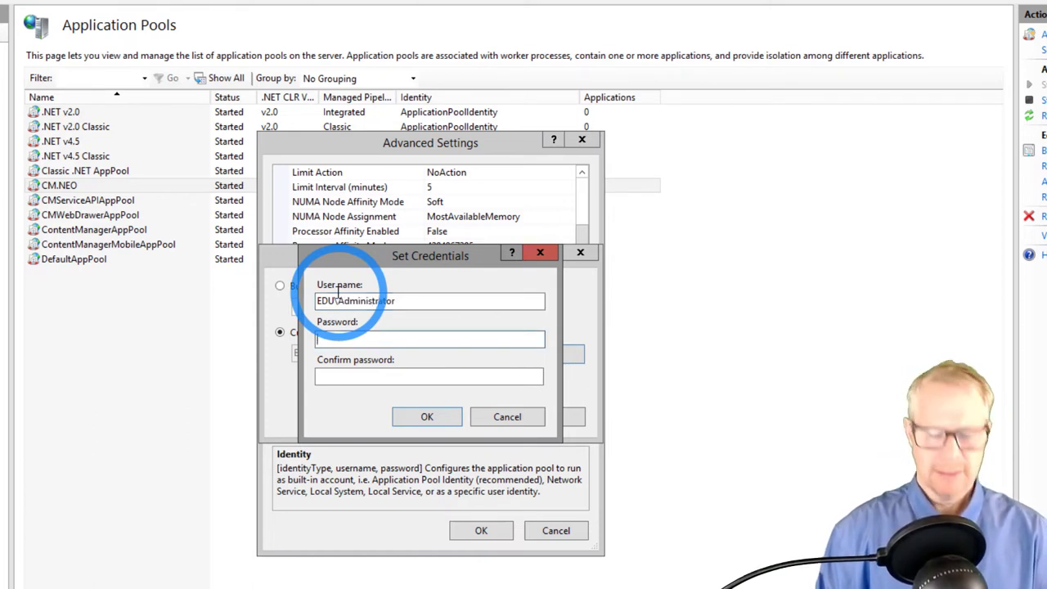
text(****)
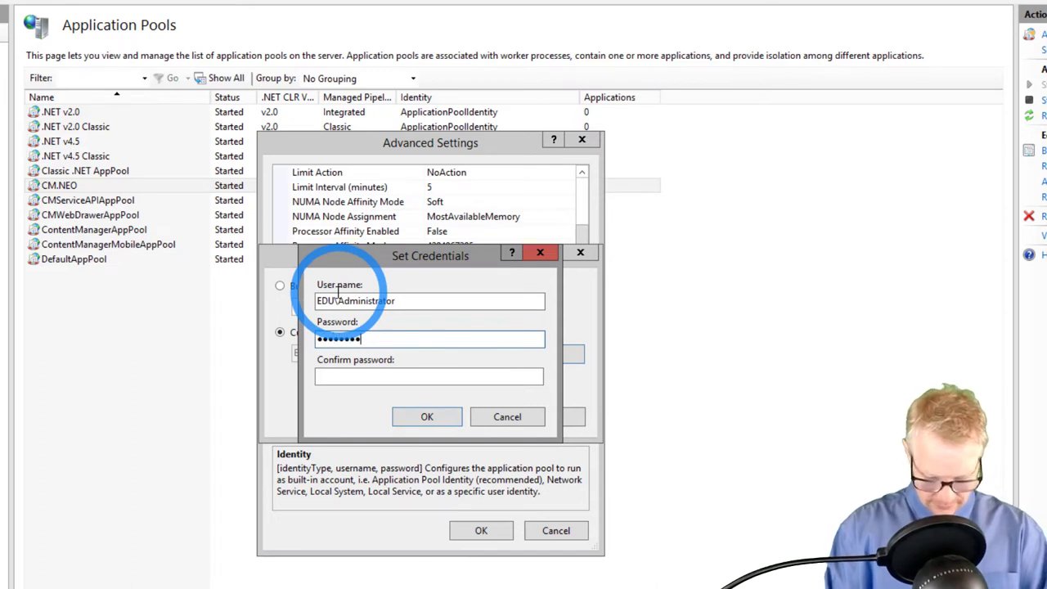
key(Tab)
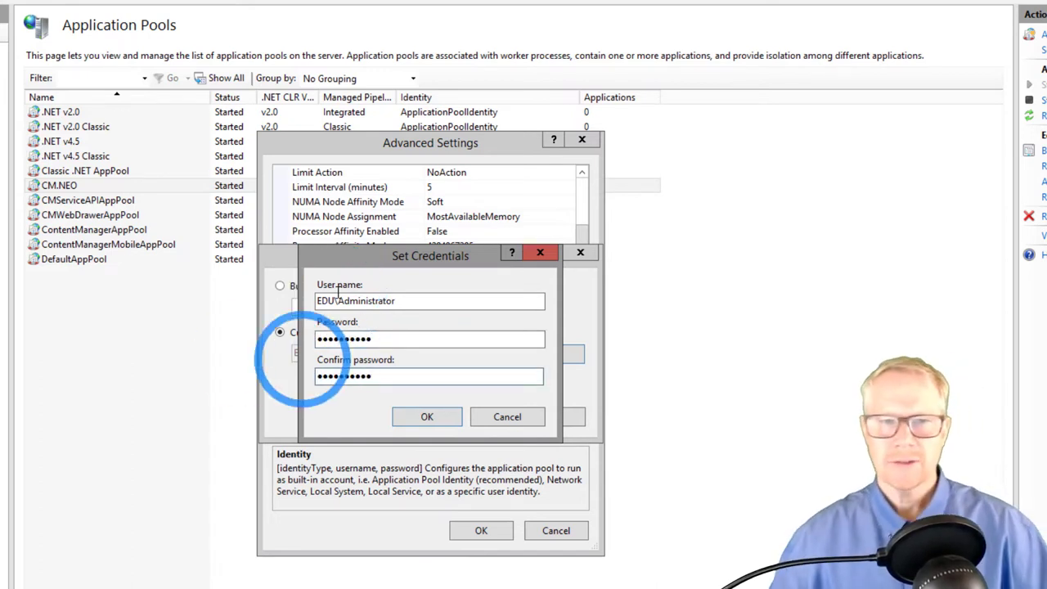
click(438, 417)
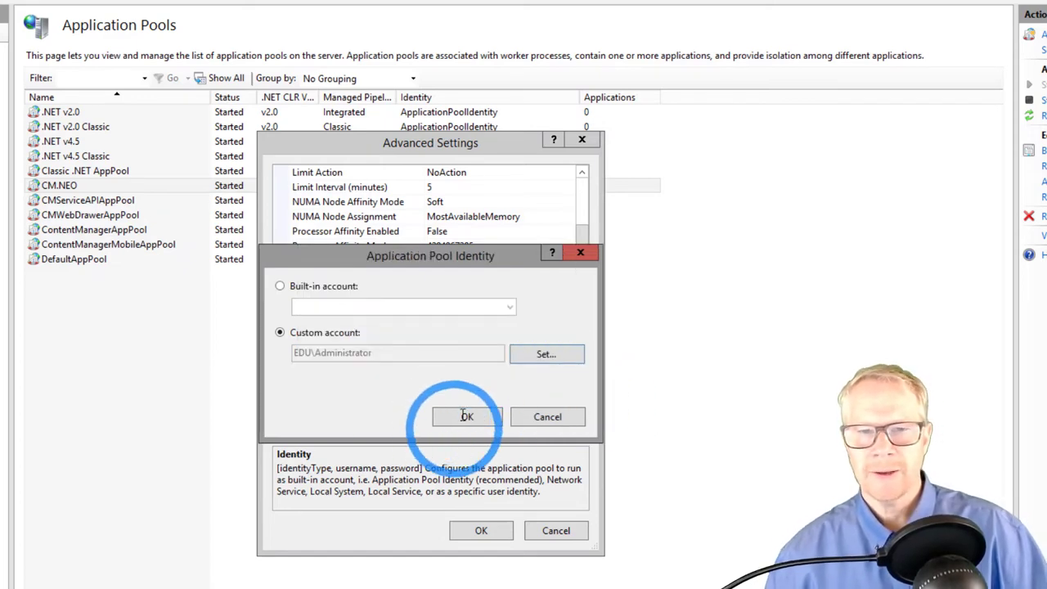
click(463, 417)
click(478, 529)
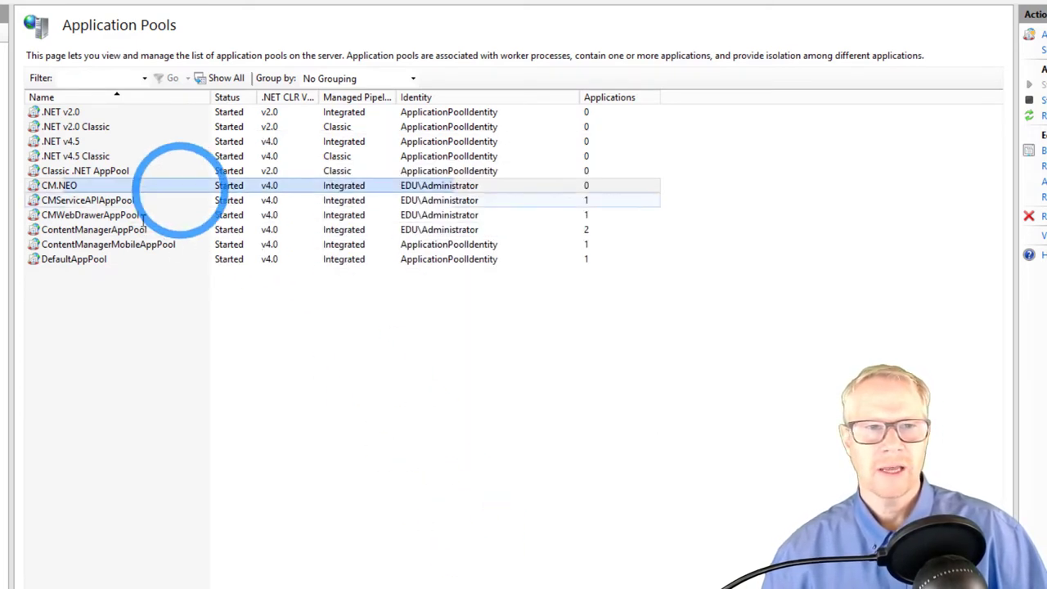
click(82, 185)
key(F2)
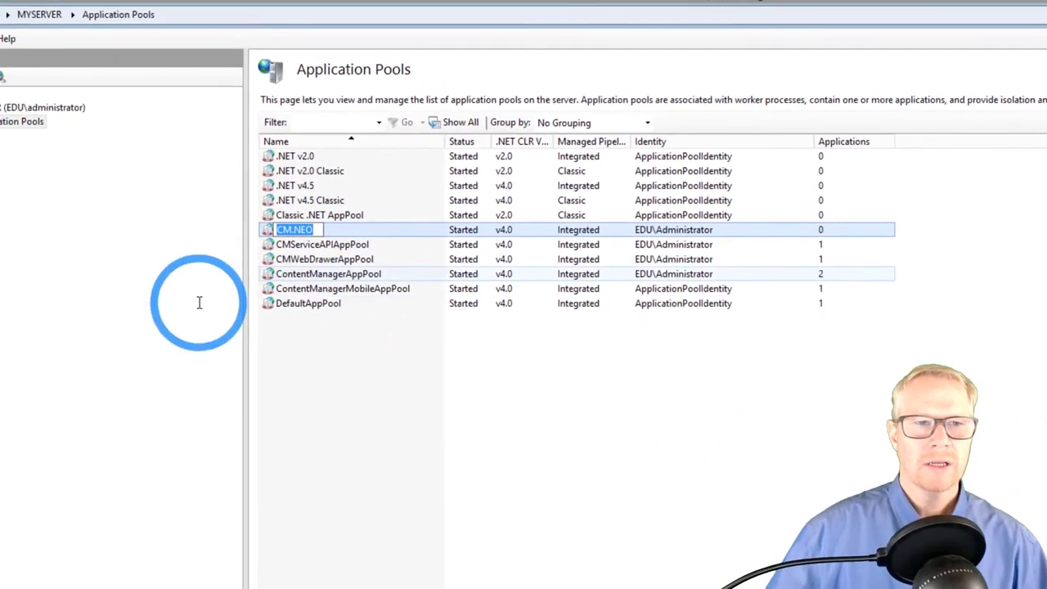
click(74, 134)
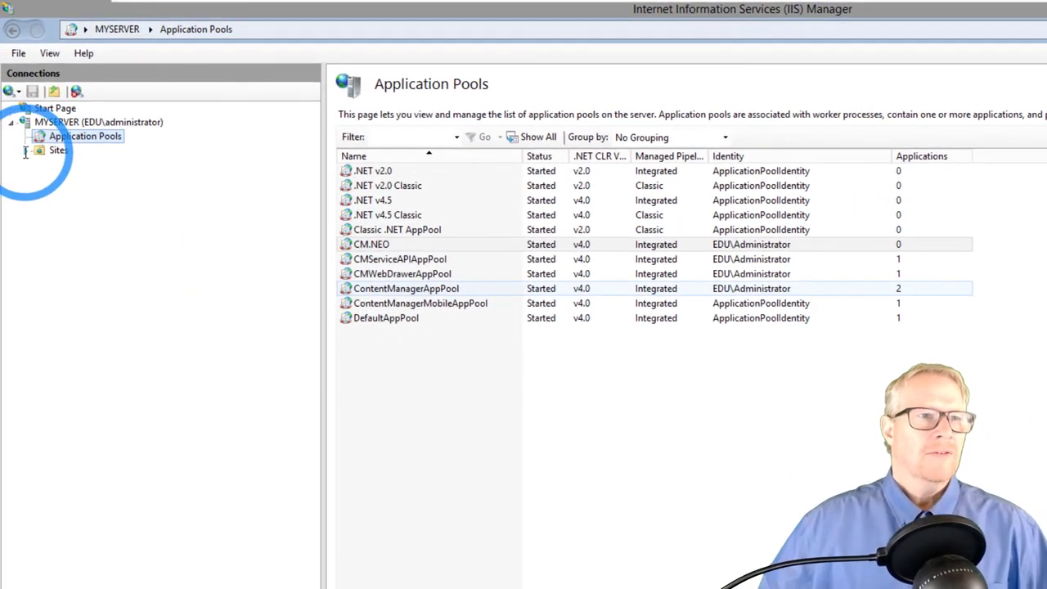
Start adding an application under Default Web Site and give it the alias NEO
click(23, 151)
click(72, 166)
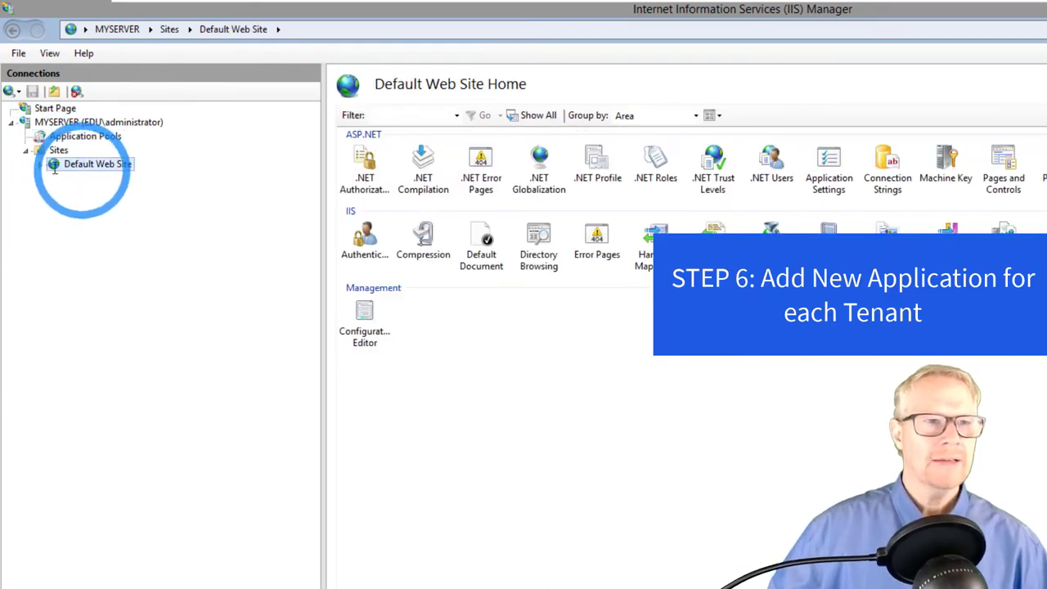
click(40, 165)
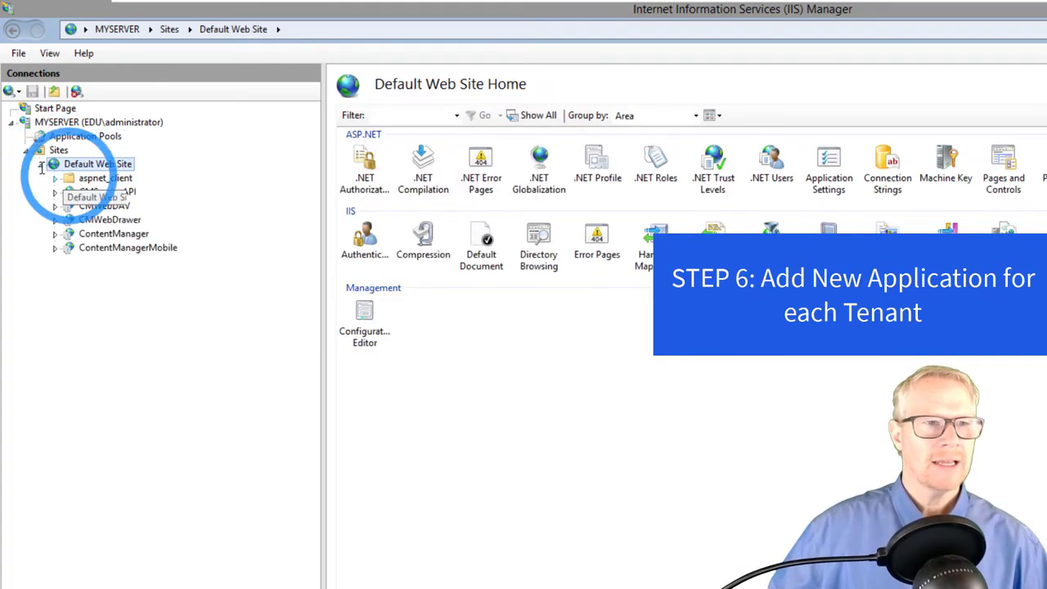
click(113, 233)
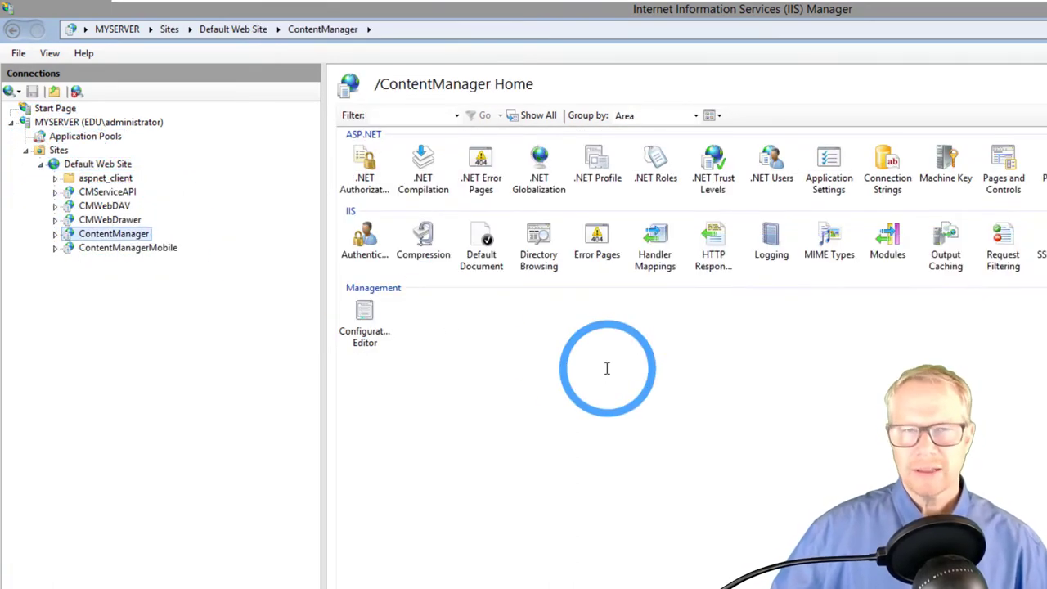
right_click(77, 163)
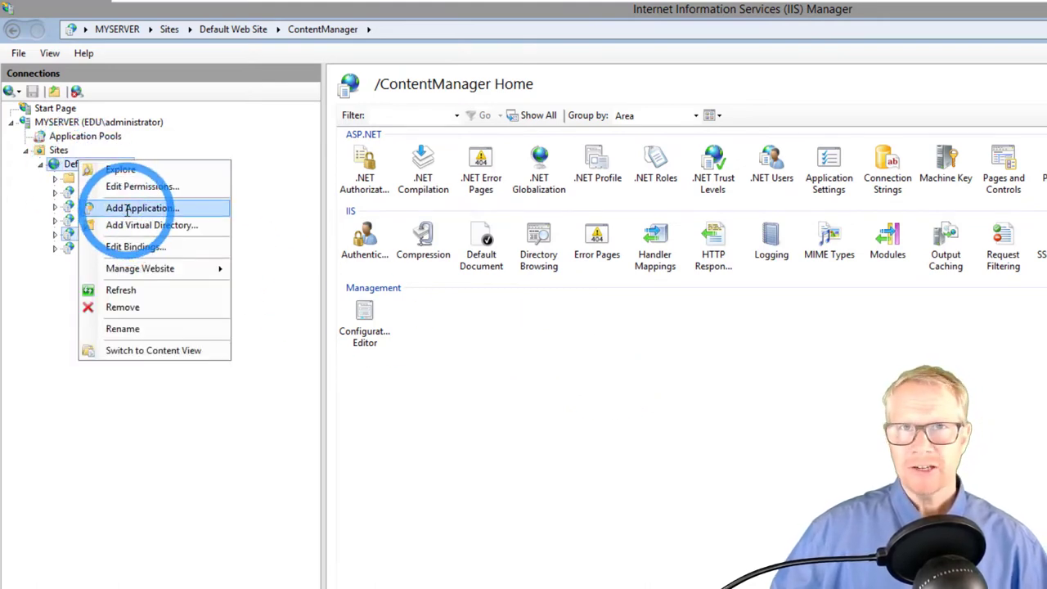
click(127, 210)
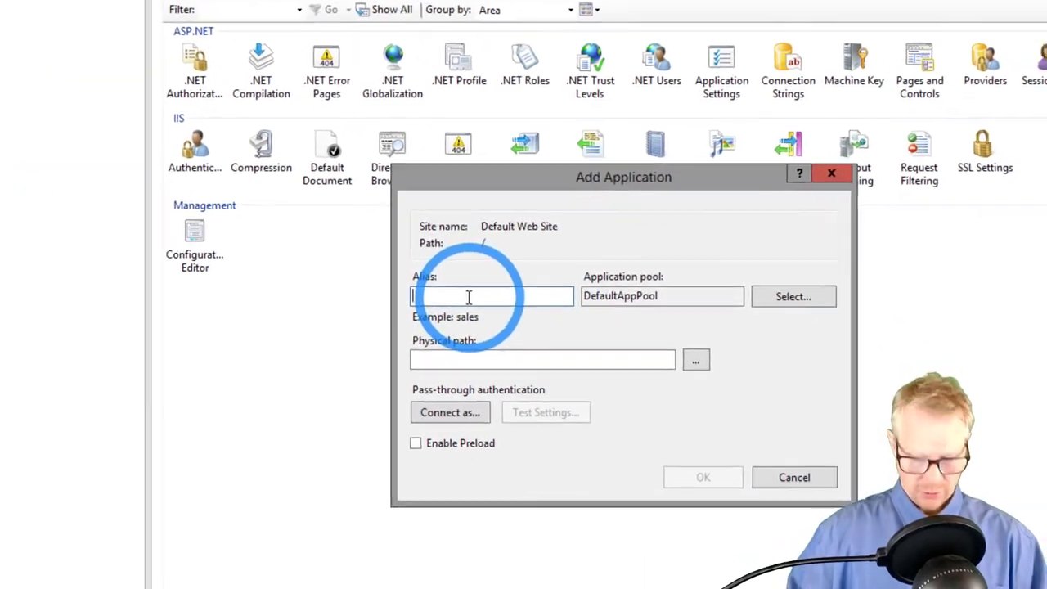
text(NEO)
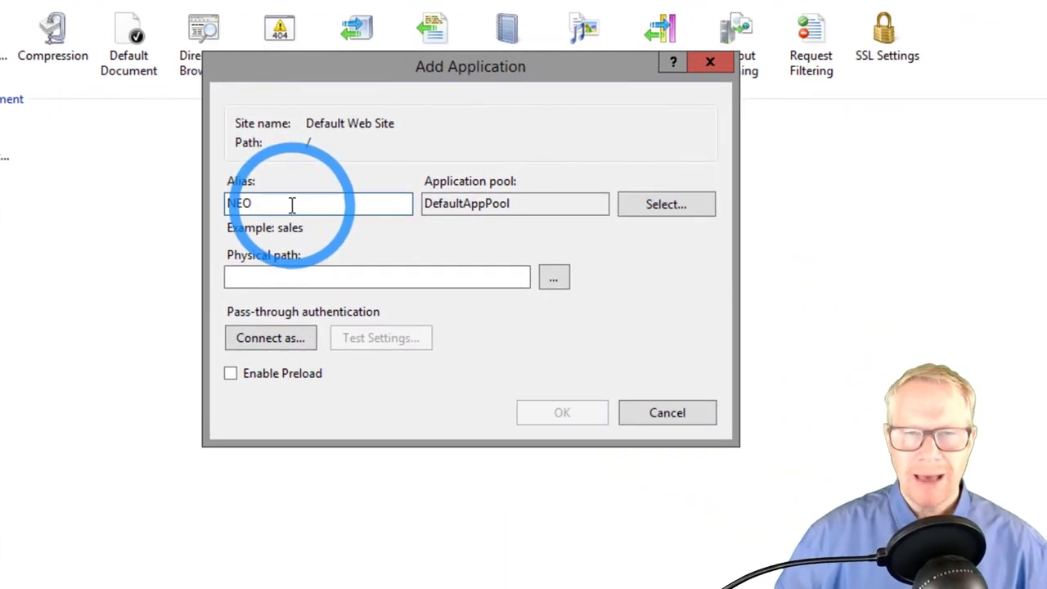
Assign the CM.NEO application pool to the new NEO application
click(695, 206)
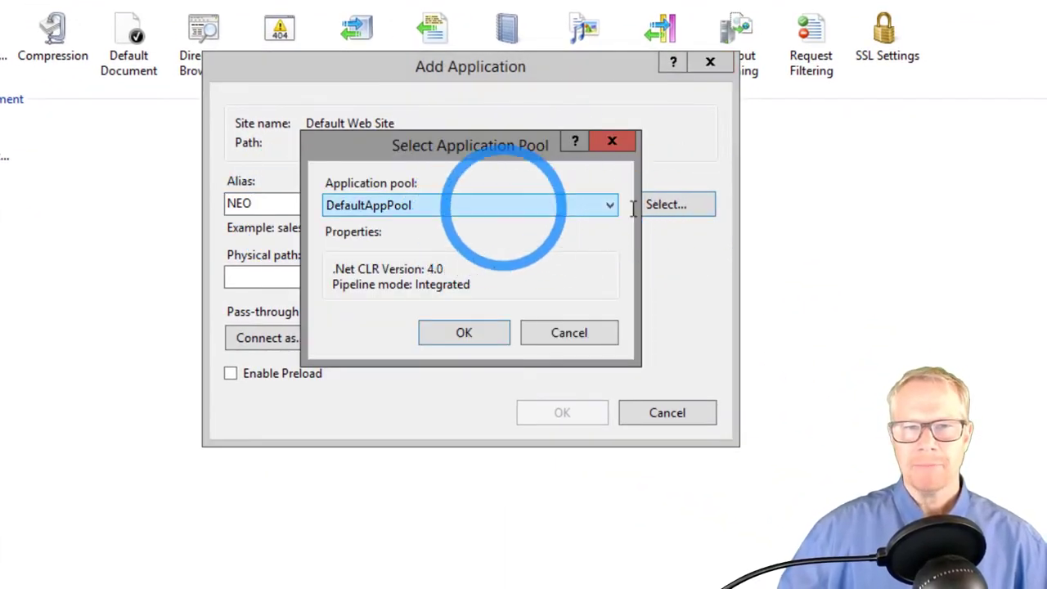
click(606, 205)
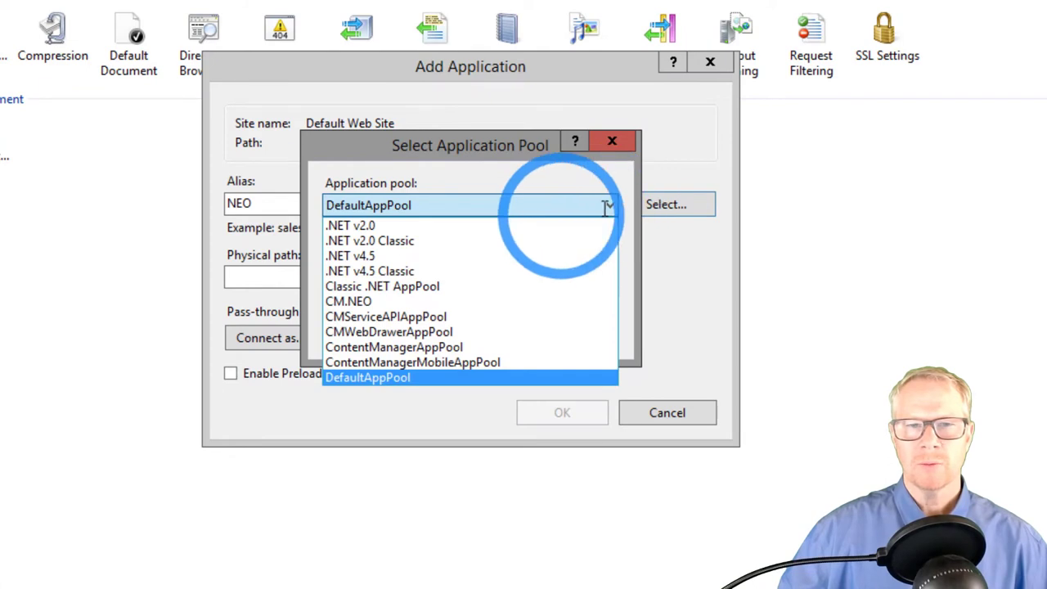
click(495, 300)
click(485, 329)
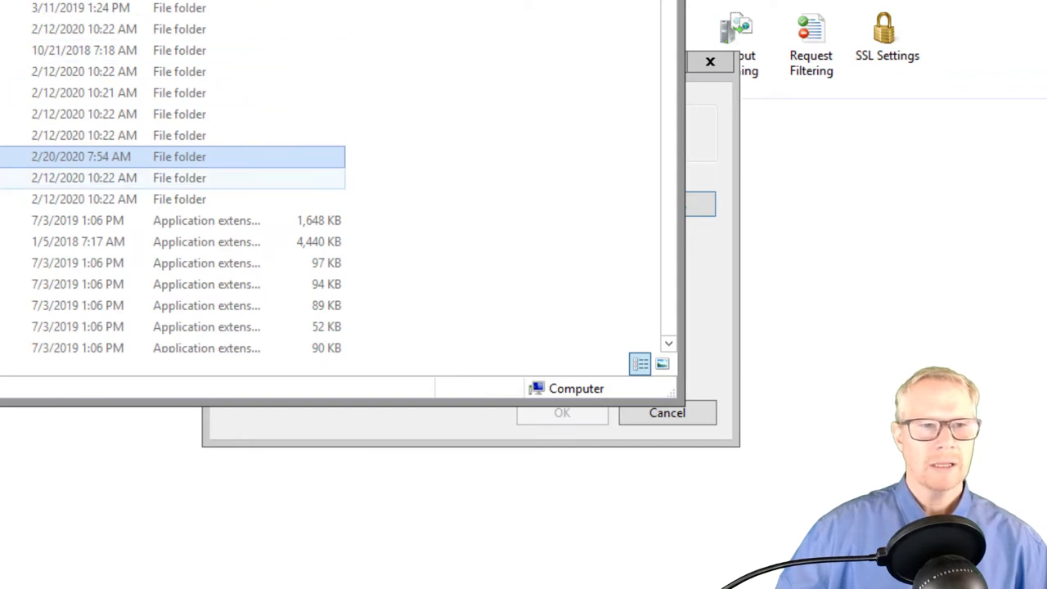
Set the NEO application's physical path to the Web Client folder in C:\Program Files\Micro Focus\Content Manager
key(Return)
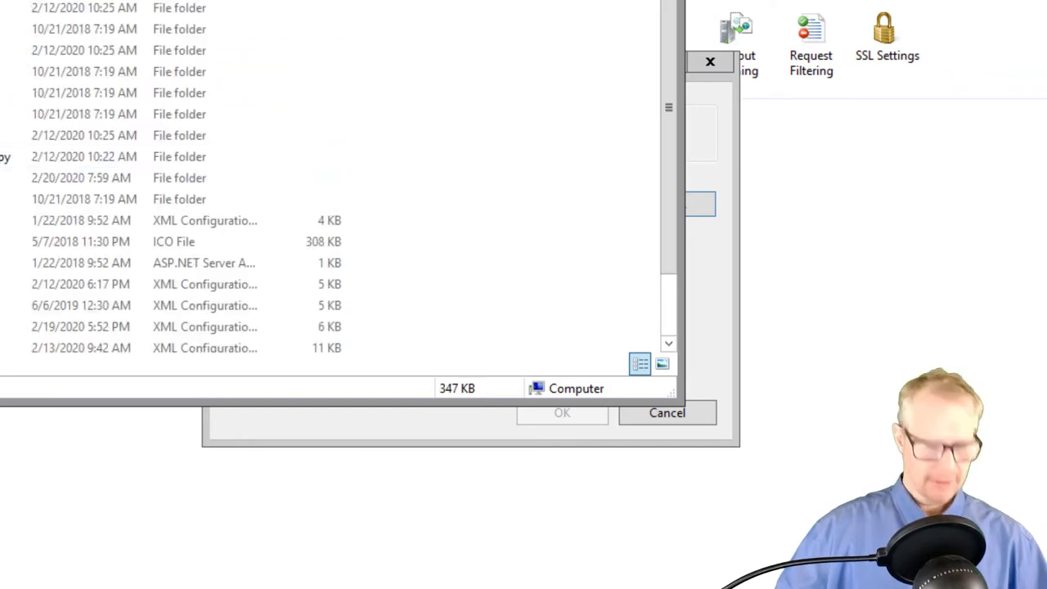
click(720, 273)
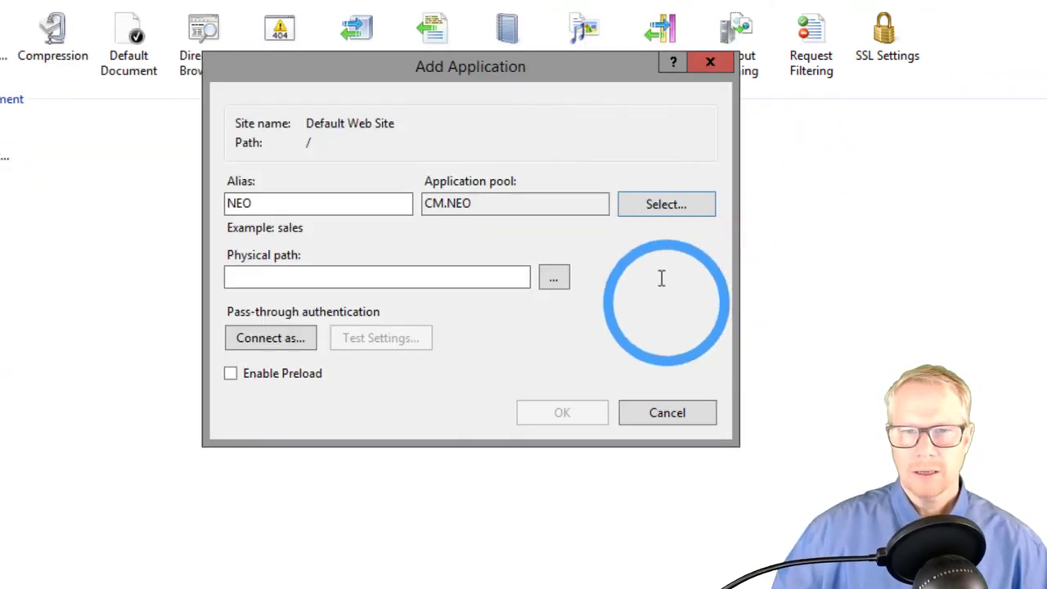
click(551, 276)
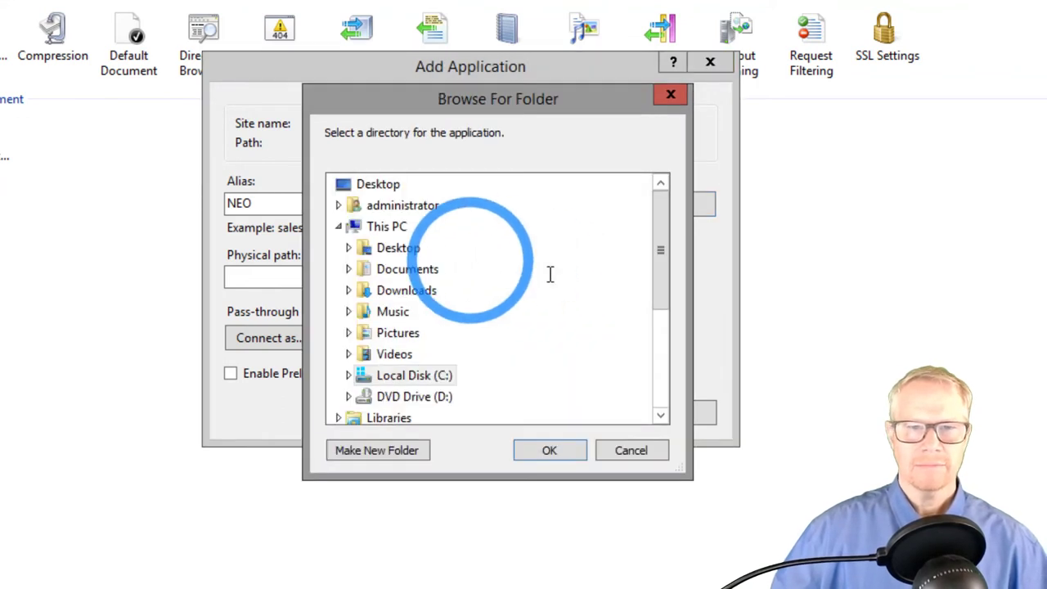
click(349, 375)
scroll(426, 368, down, 2)
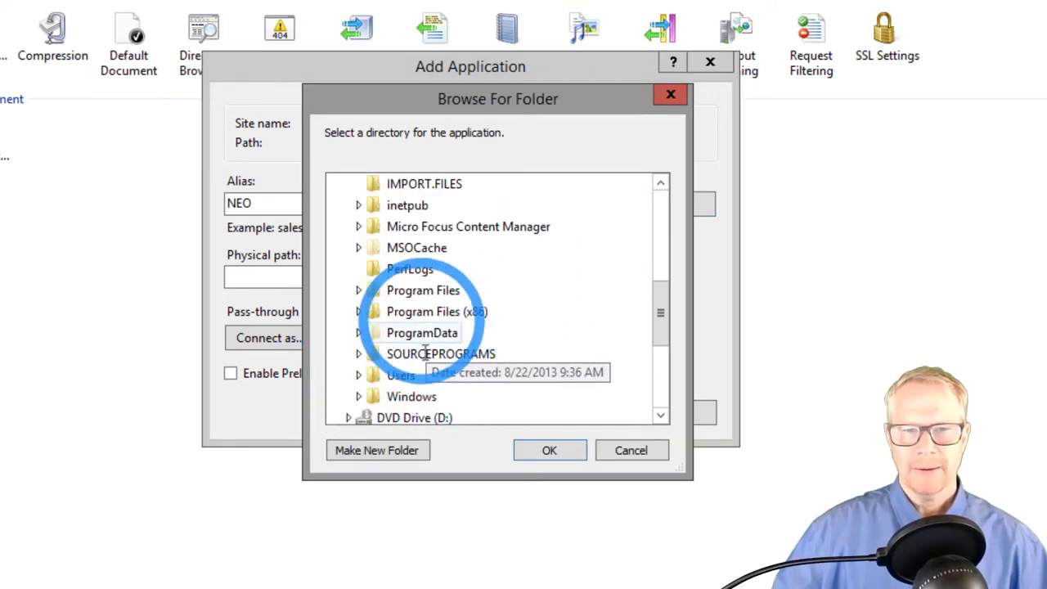
double_click(411, 292)
scroll(467, 311, down, 2)
scroll(488, 329, up, 3)
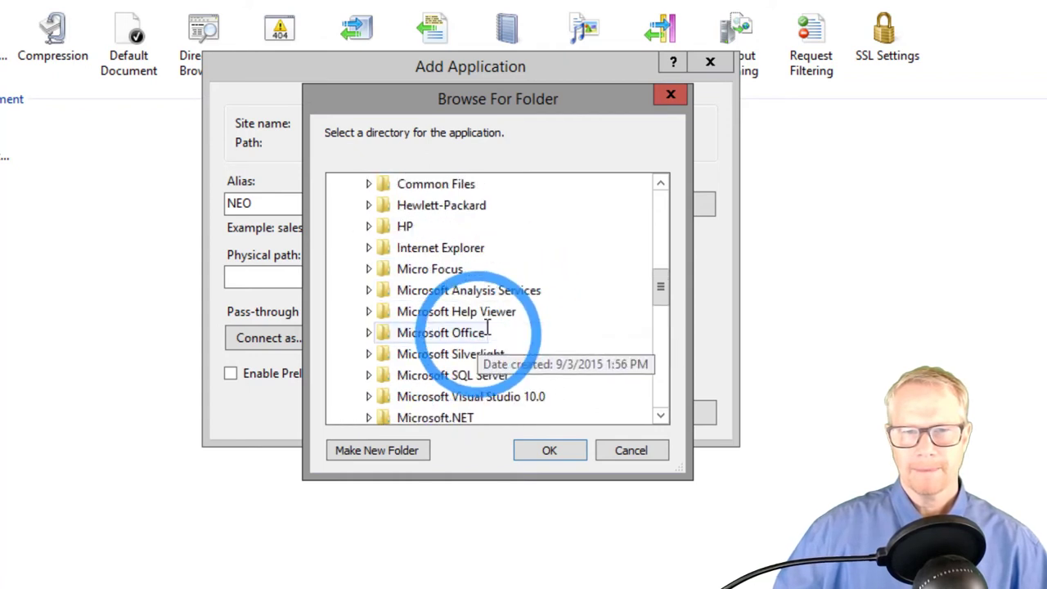
scroll(488, 328, down, 1)
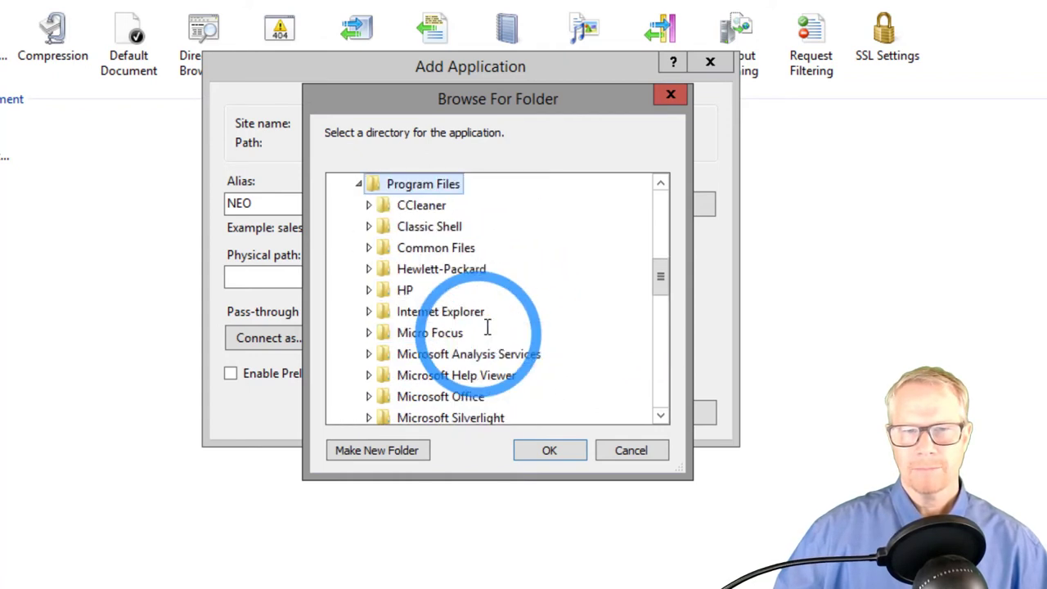
double_click(446, 332)
scroll(449, 324, up, 1)
scroll(566, 292, down, 6)
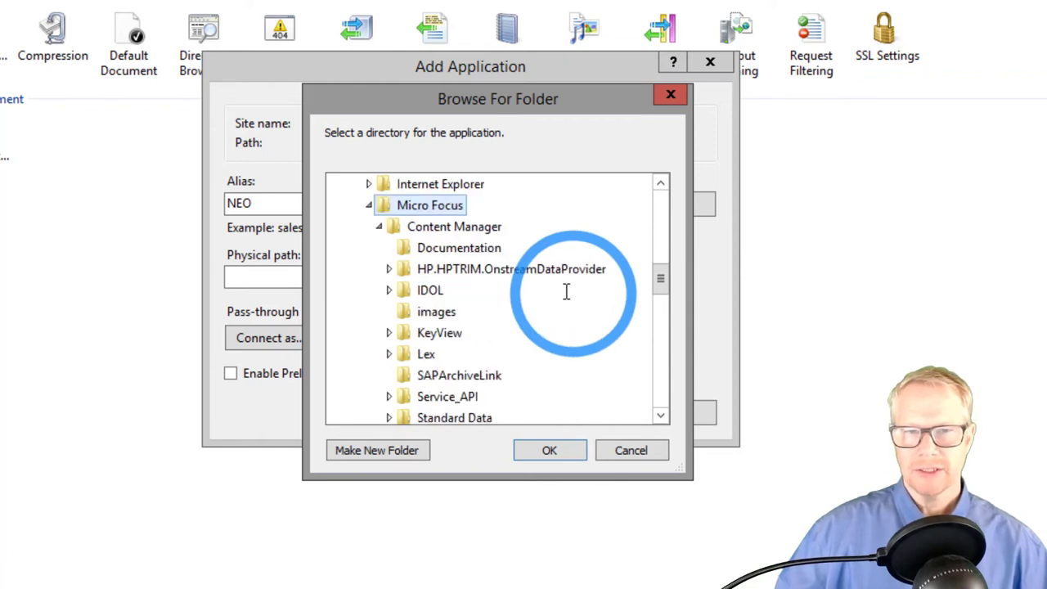
double_click(450, 248)
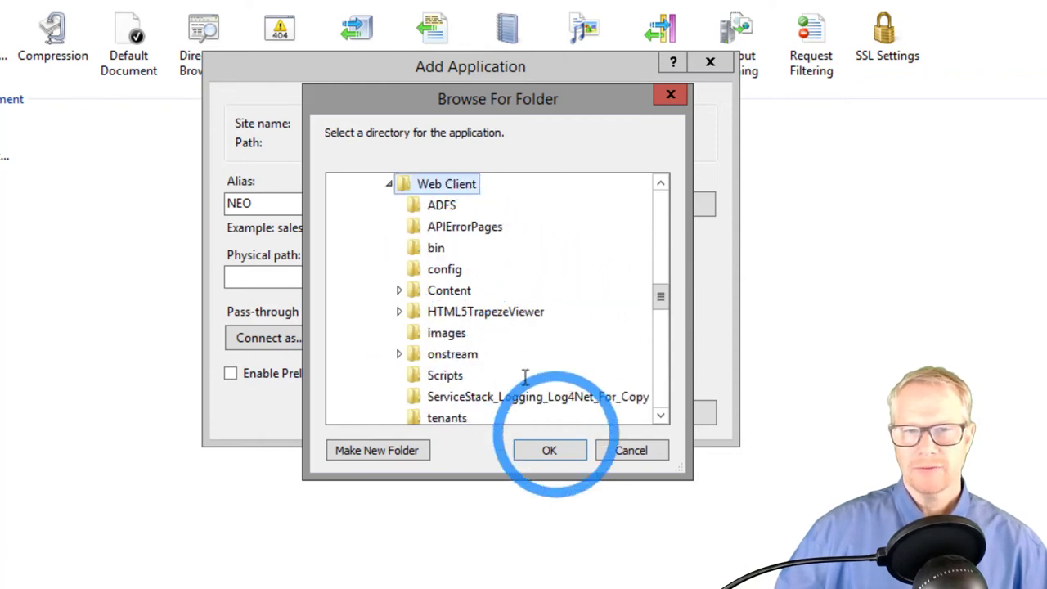
click(550, 450)
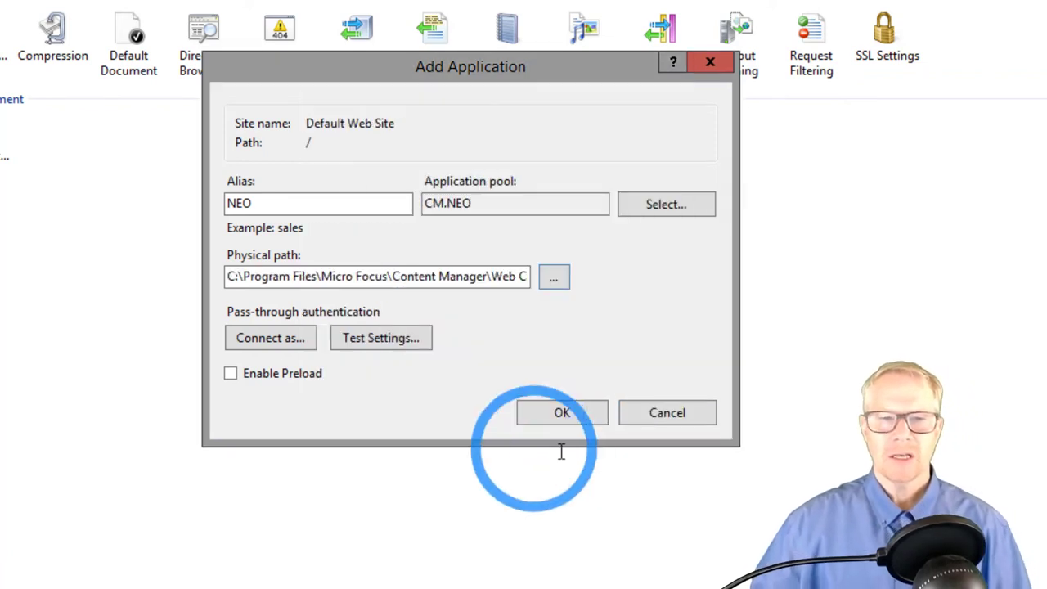
Test the NEO application's pass-through authentication settings and create the application
click(353, 334)
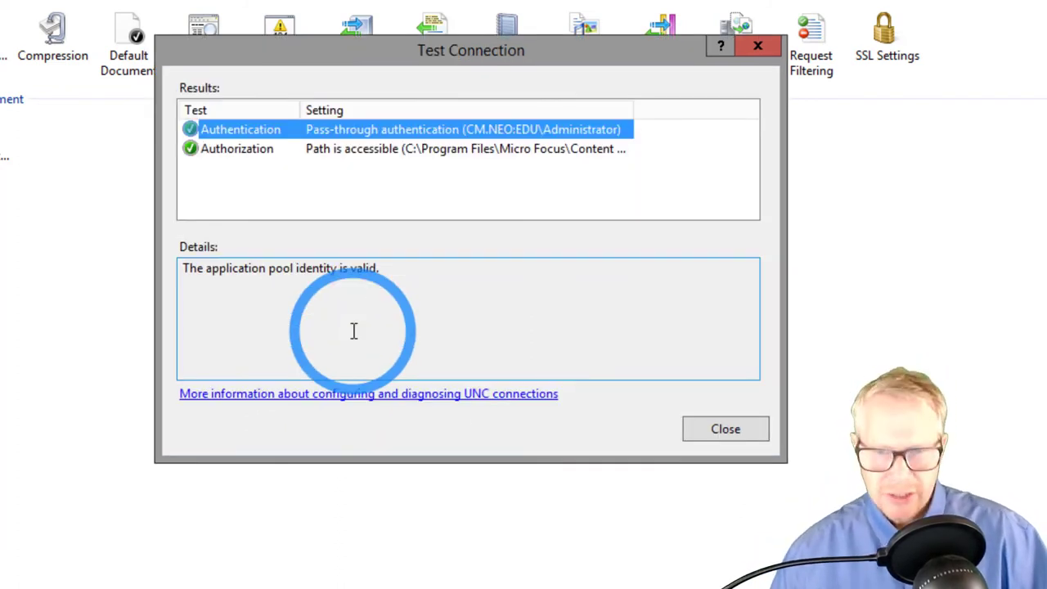
click(728, 429)
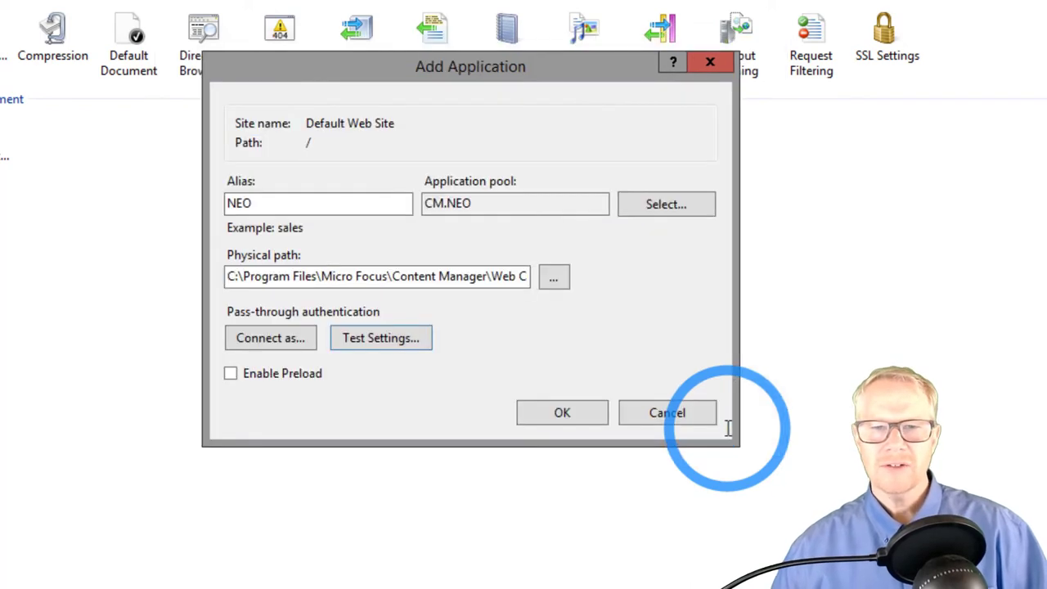
click(592, 419)
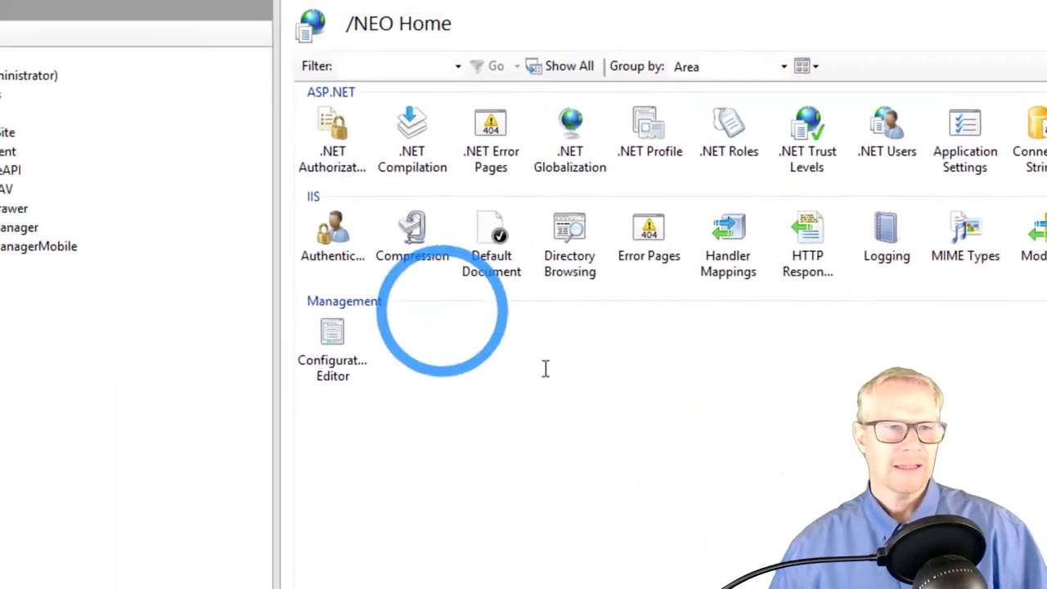
In the NEO application's authentication settings, enable Windows Authentication and disable Anonymous Authentication
double_click(150, 130)
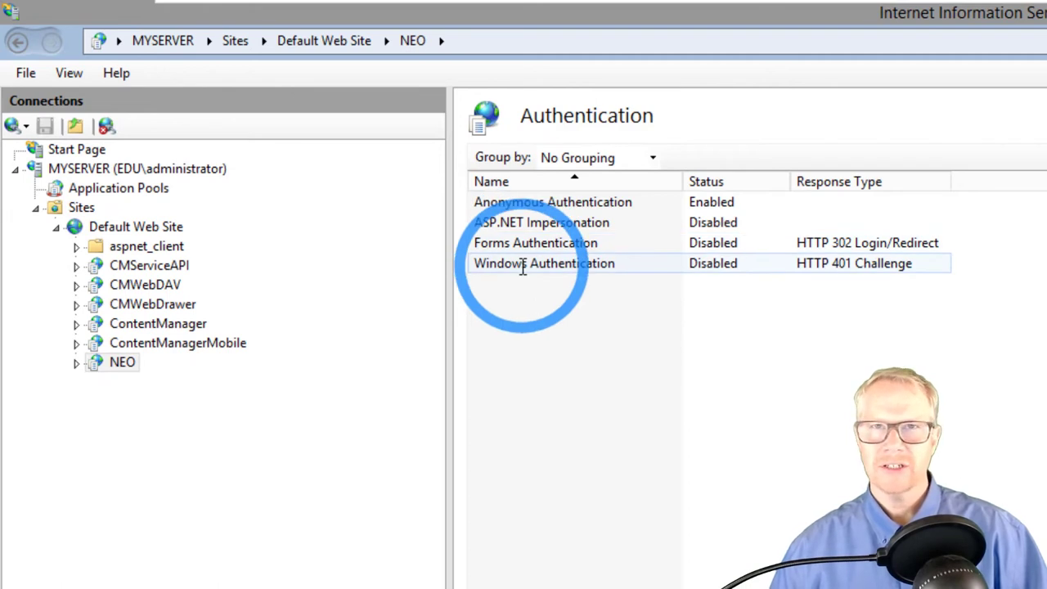
click(522, 270)
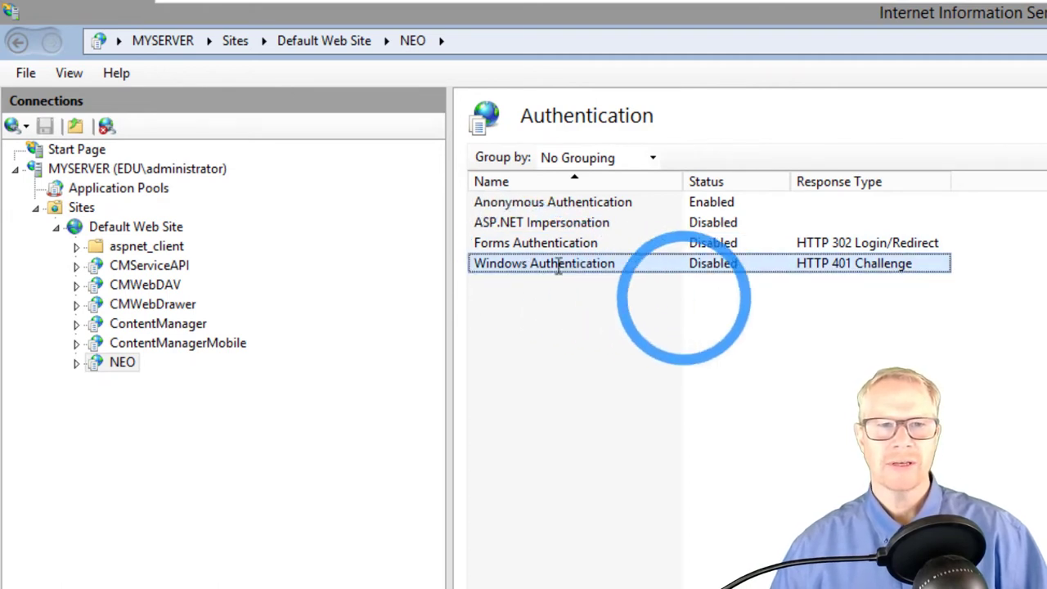
right_click(752, 263)
click(771, 273)
click(712, 204)
right_click(713, 203)
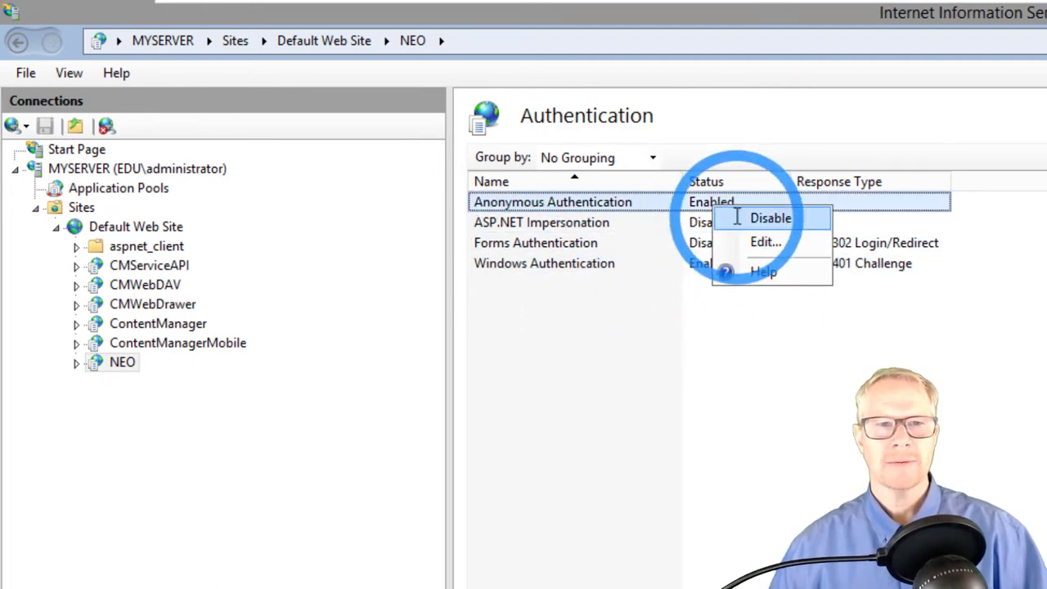
click(740, 216)
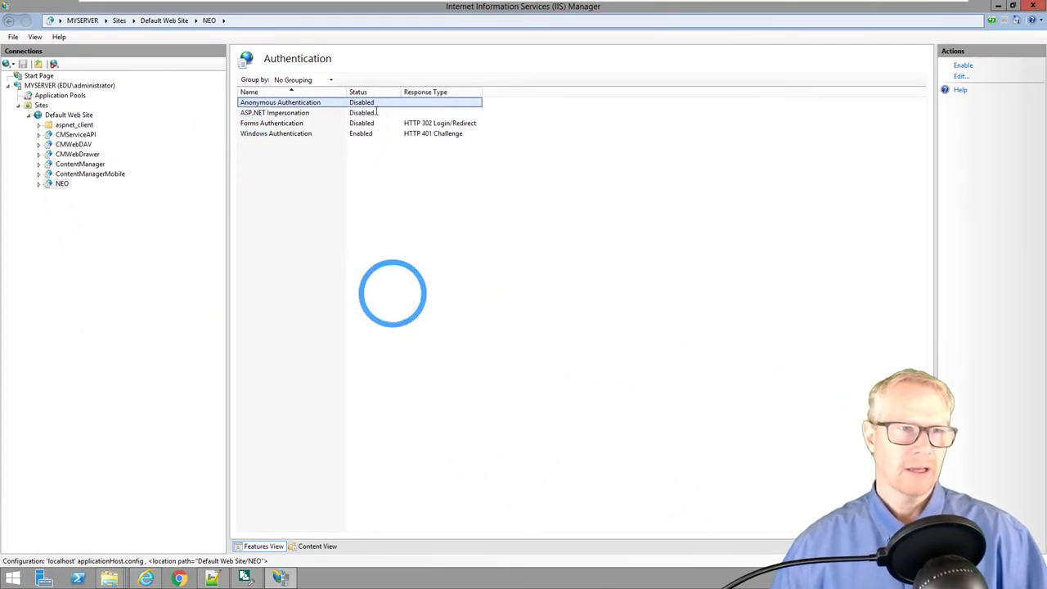
Select the ContentManager application, then switch to Notepad++ and view ContentManager.config and web.config
click(52, 85)
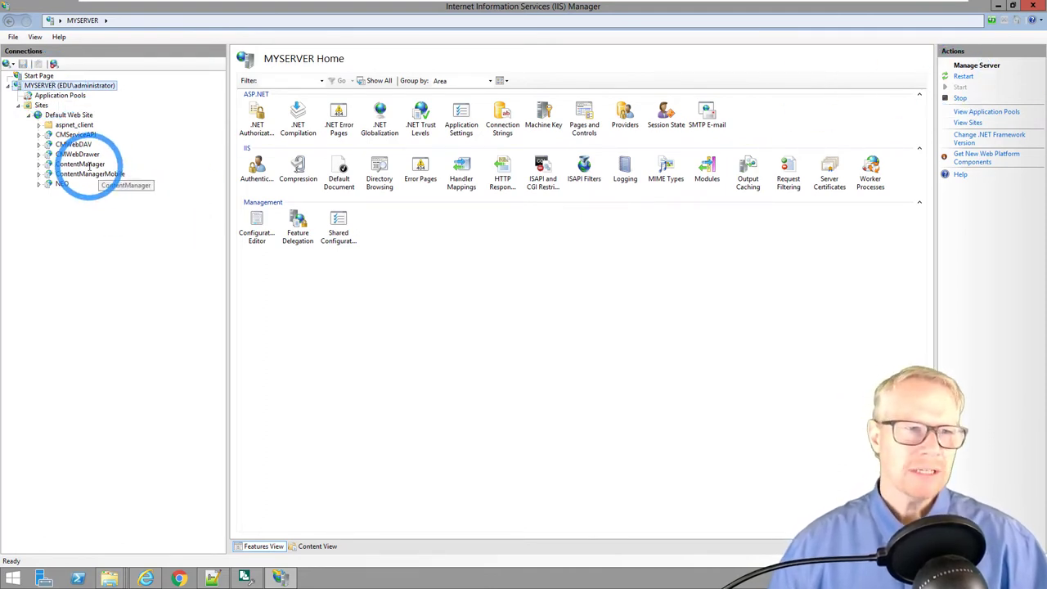
click(81, 164)
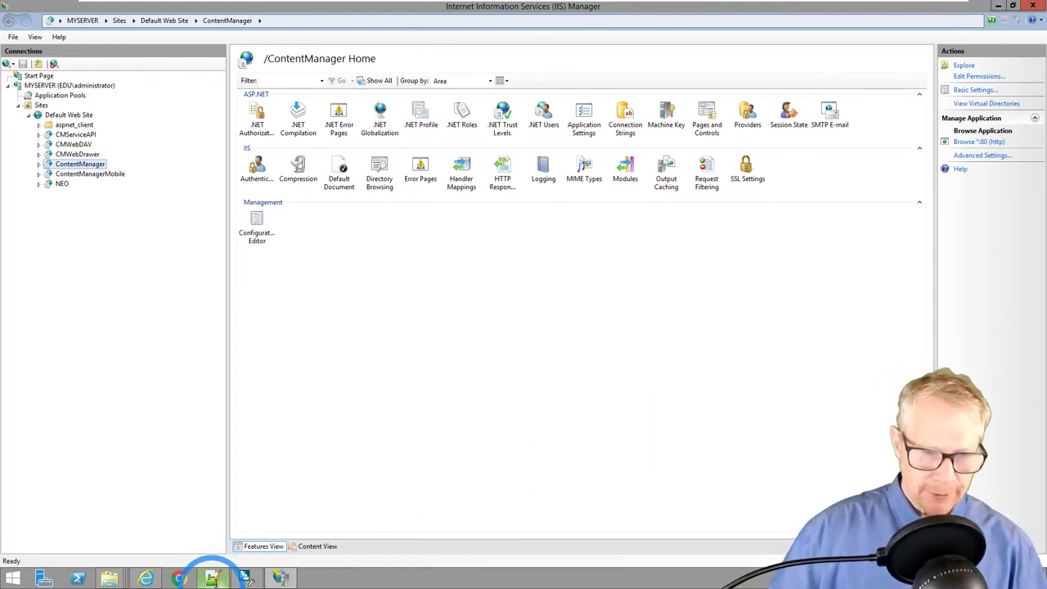
mouse_move(211, 579)
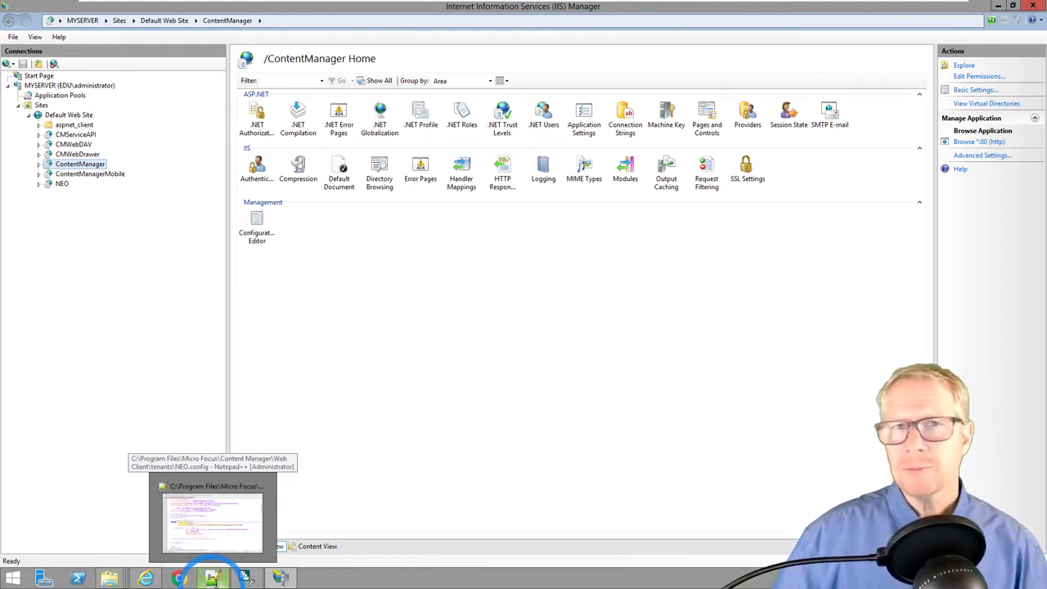
click(212, 579)
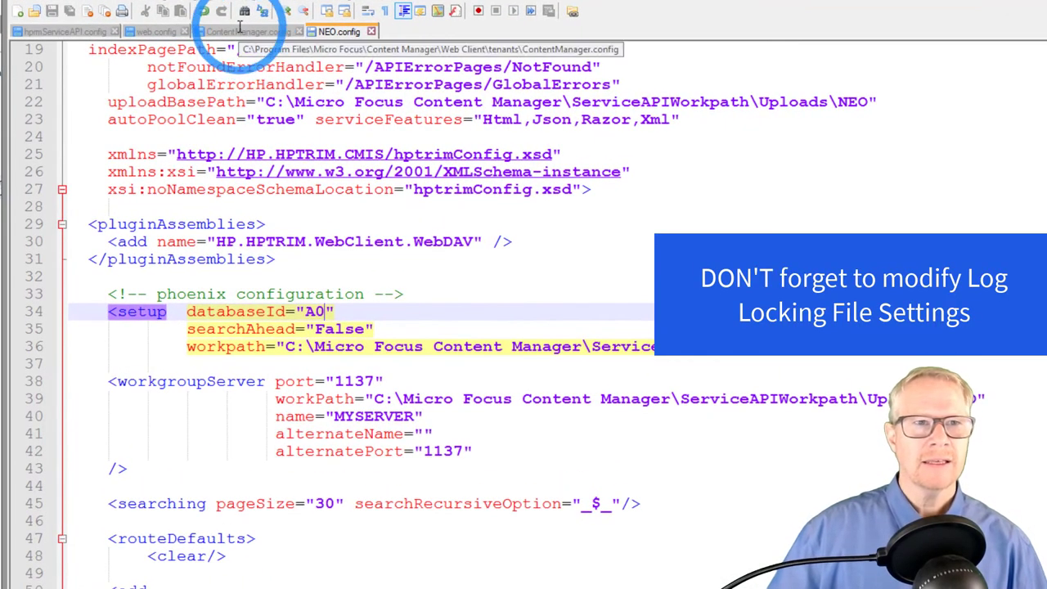
click(215, 31)
click(156, 31)
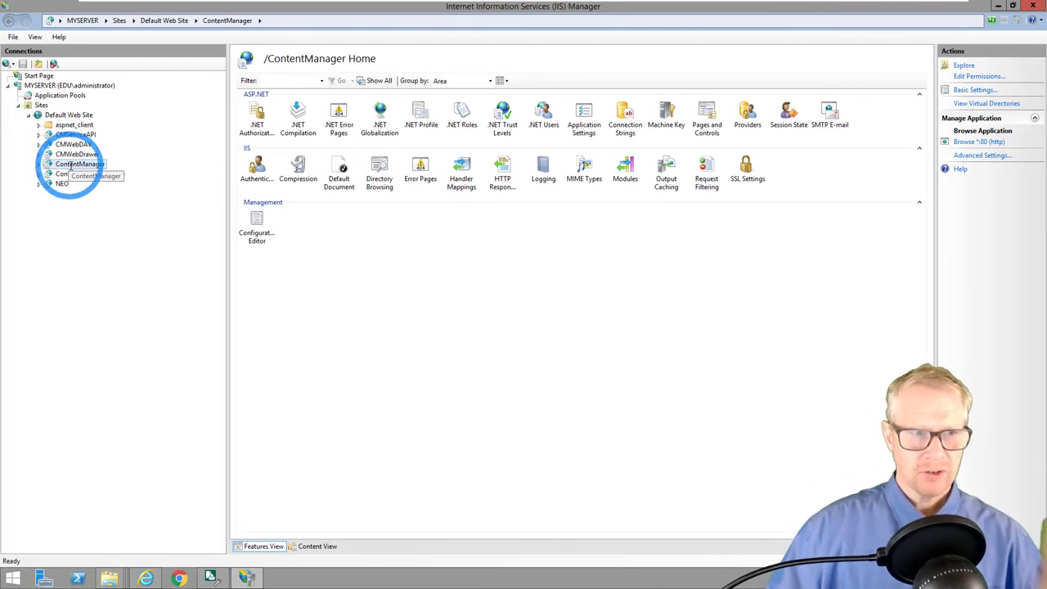
Browse the ContentManager application from IIS Manager, switch to Internet Explorer and close the older Content Manager tab
right_click(69, 166)
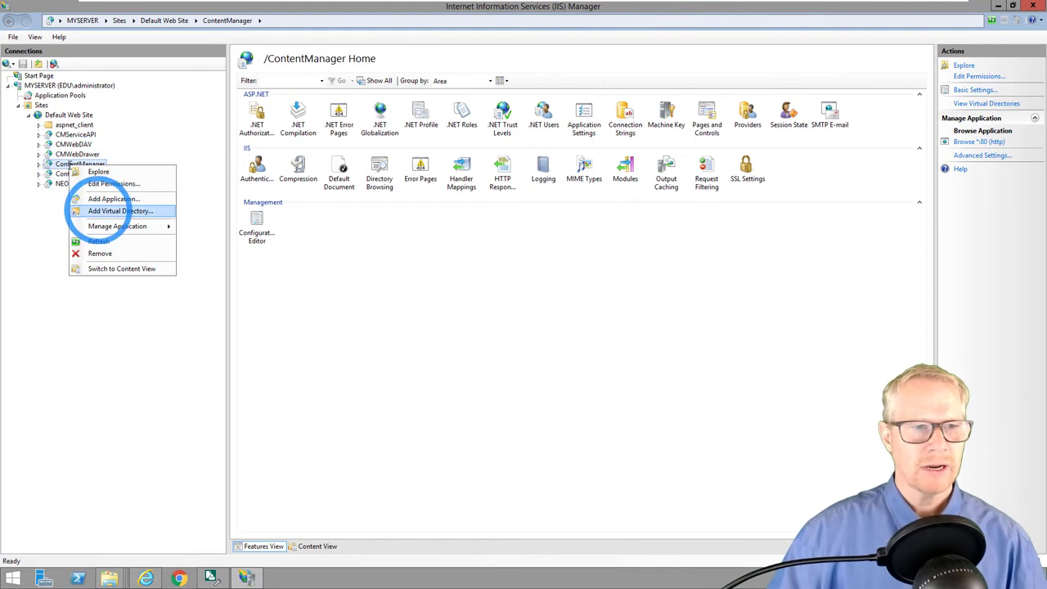
mouse_move(163, 226)
click(199, 227)
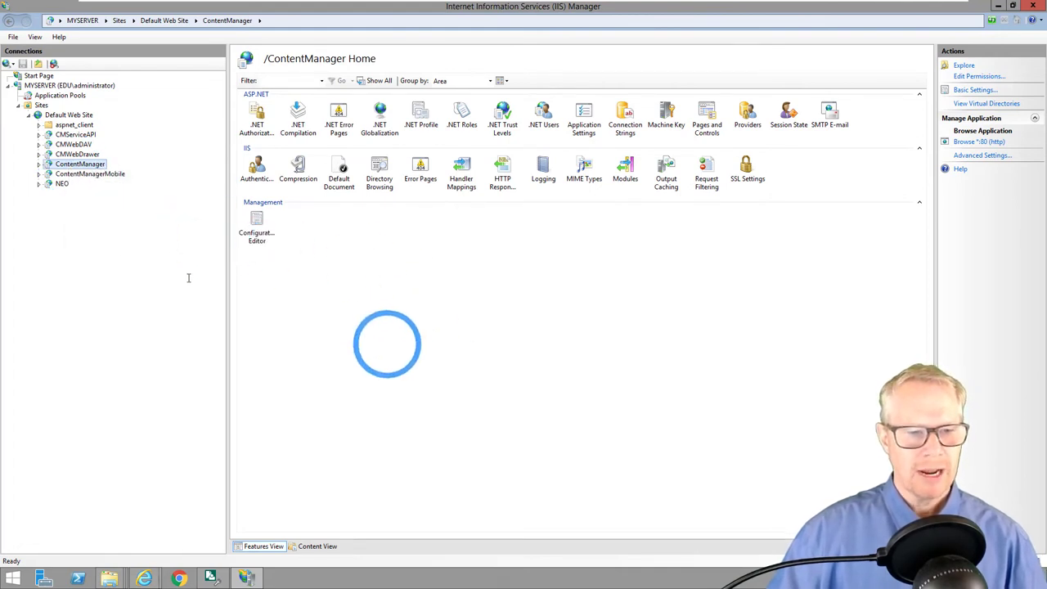
mouse_move(145, 576)
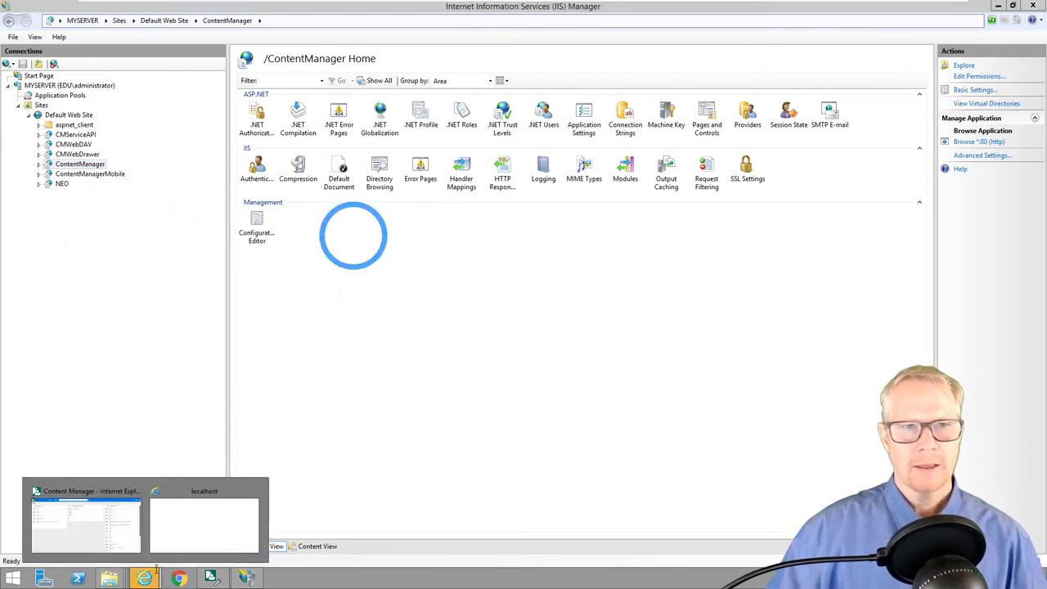
click(198, 532)
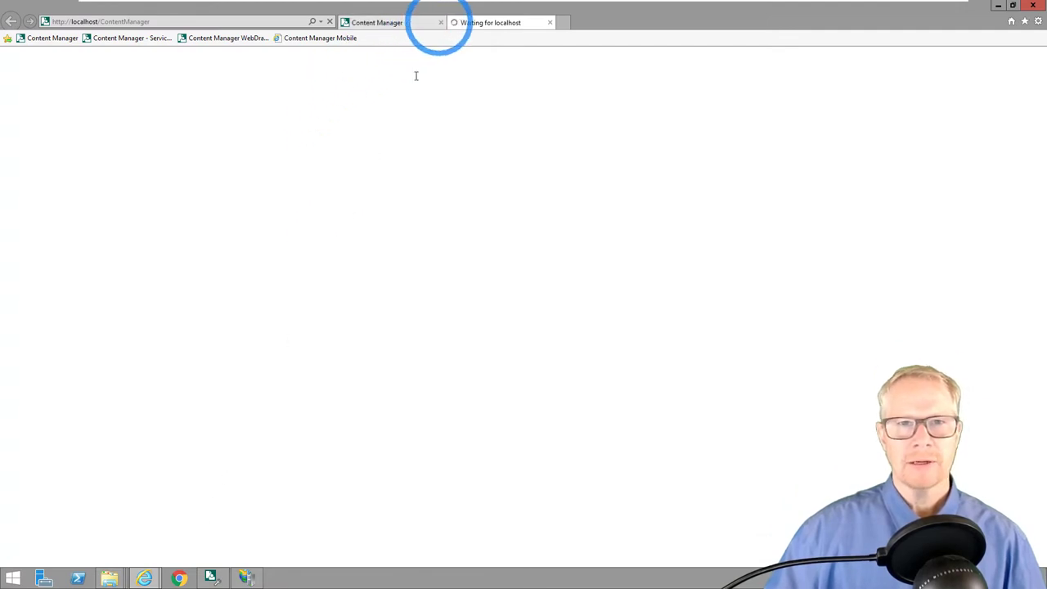
click(441, 22)
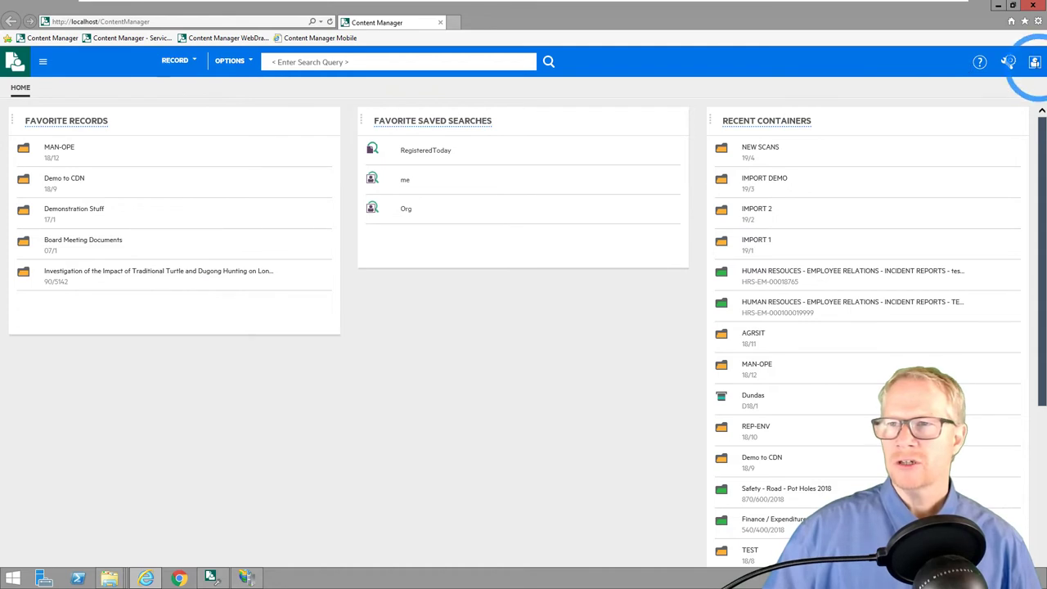
Display the signed-in account and dataset details on the ContentManager site
click(1034, 62)
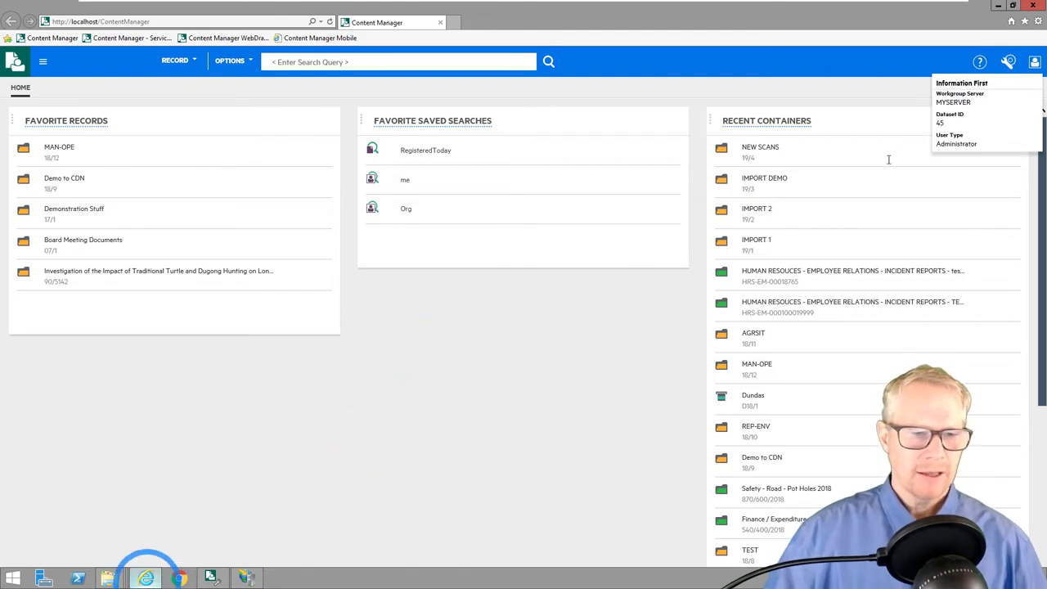
Try to browse the NEO application from IIS Manager, cancelling the Windows Security sign-in and closing all browser tabs
click(246, 577)
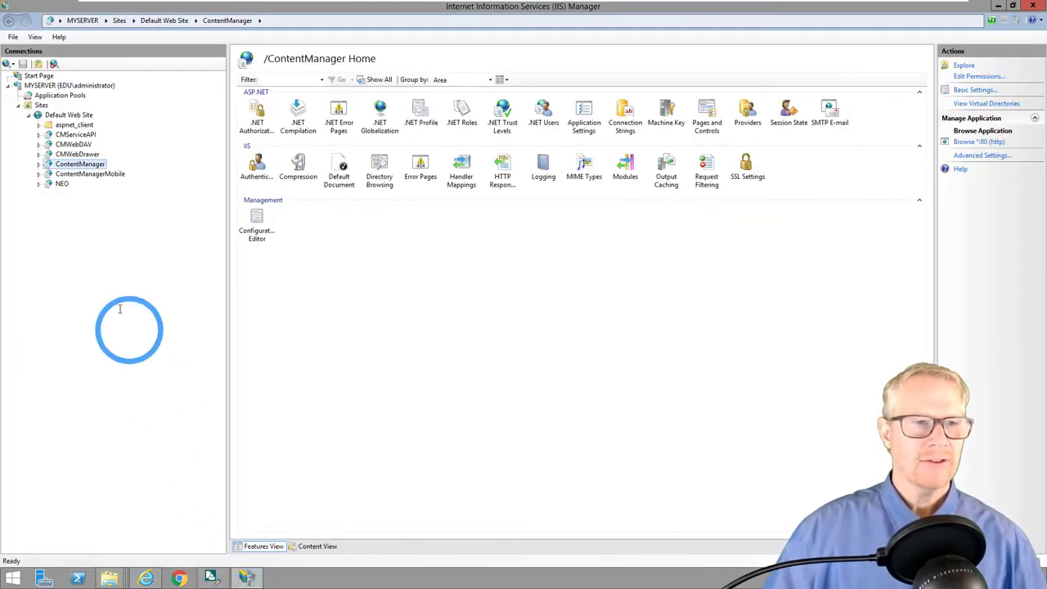
click(59, 183)
right_click(59, 183)
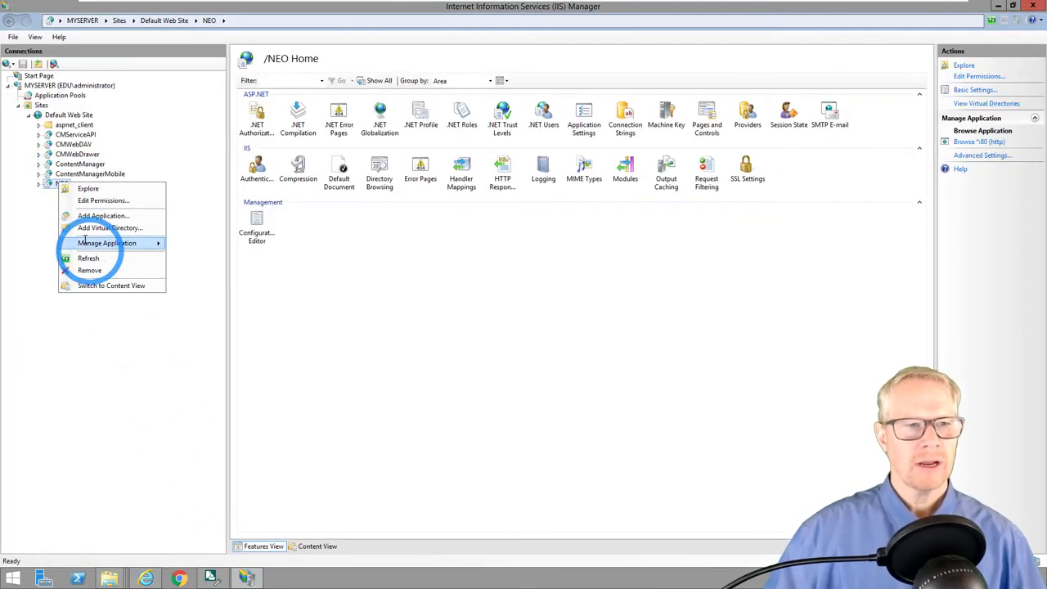
mouse_move(85, 243)
click(185, 244)
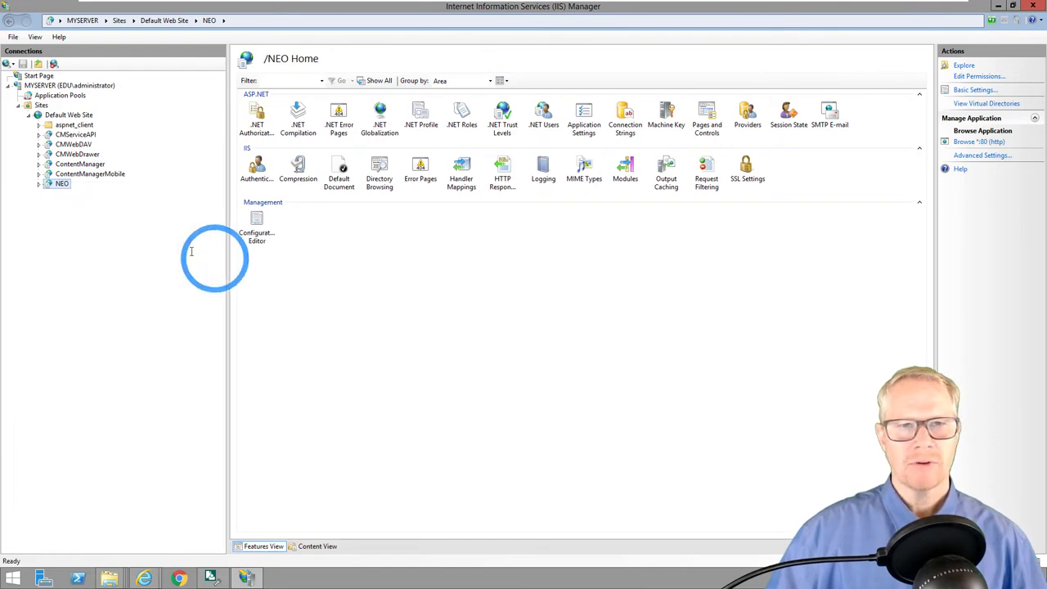
mouse_move(144, 576)
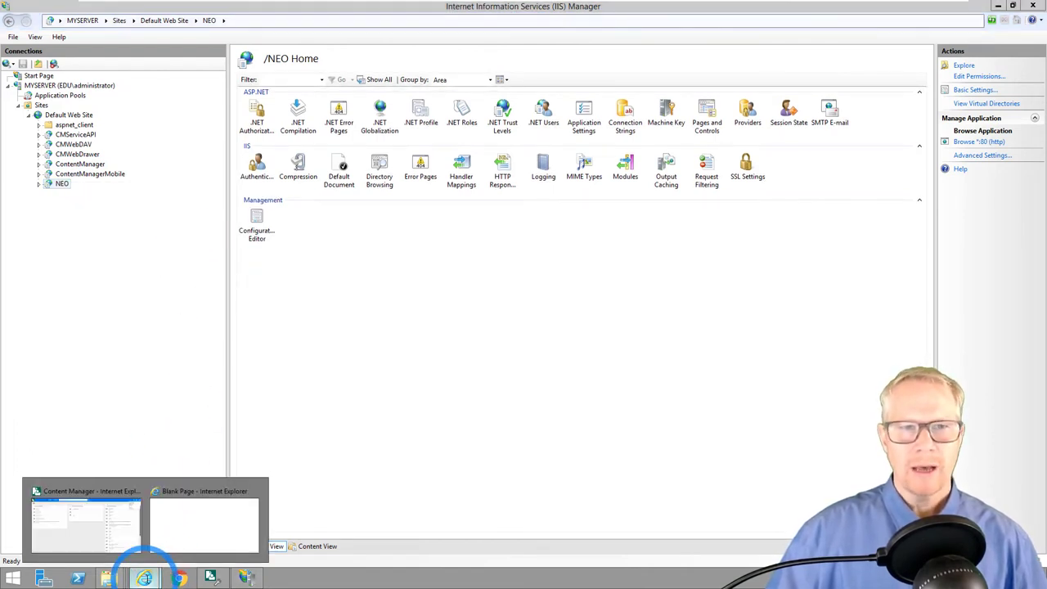
click(215, 507)
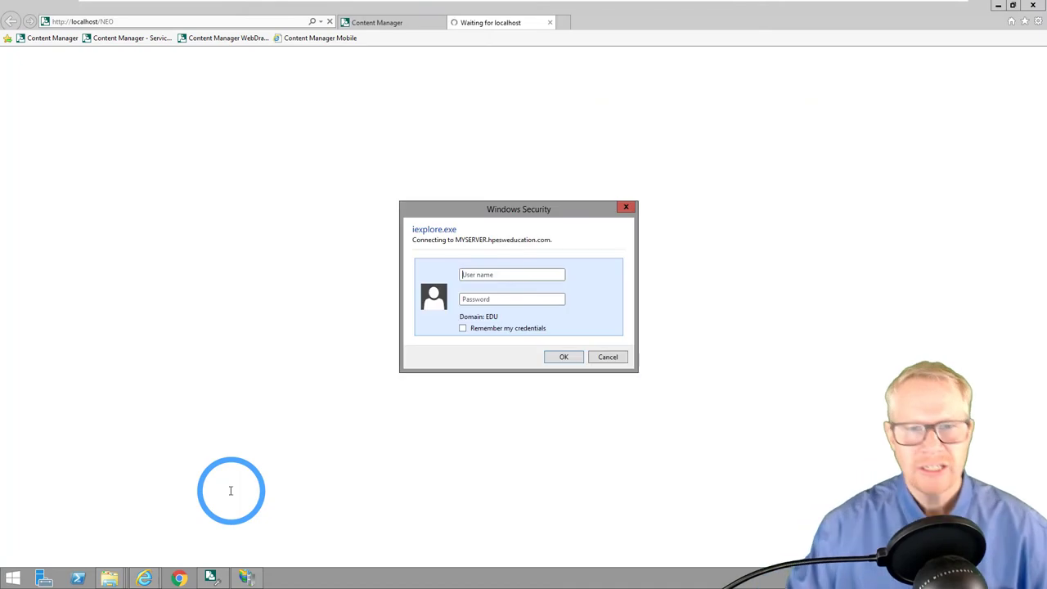
click(608, 357)
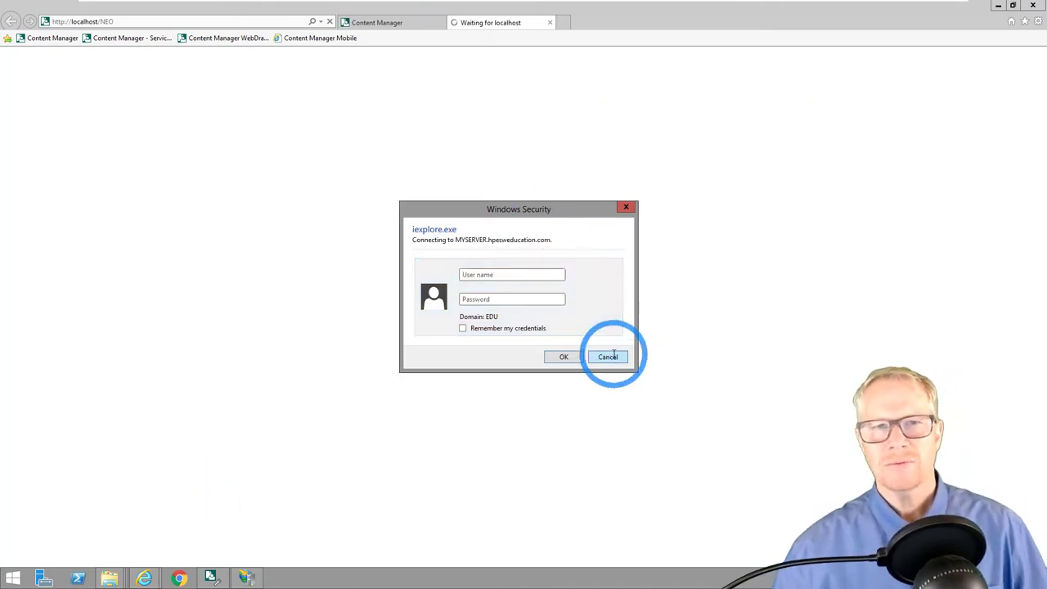
click(1033, 5)
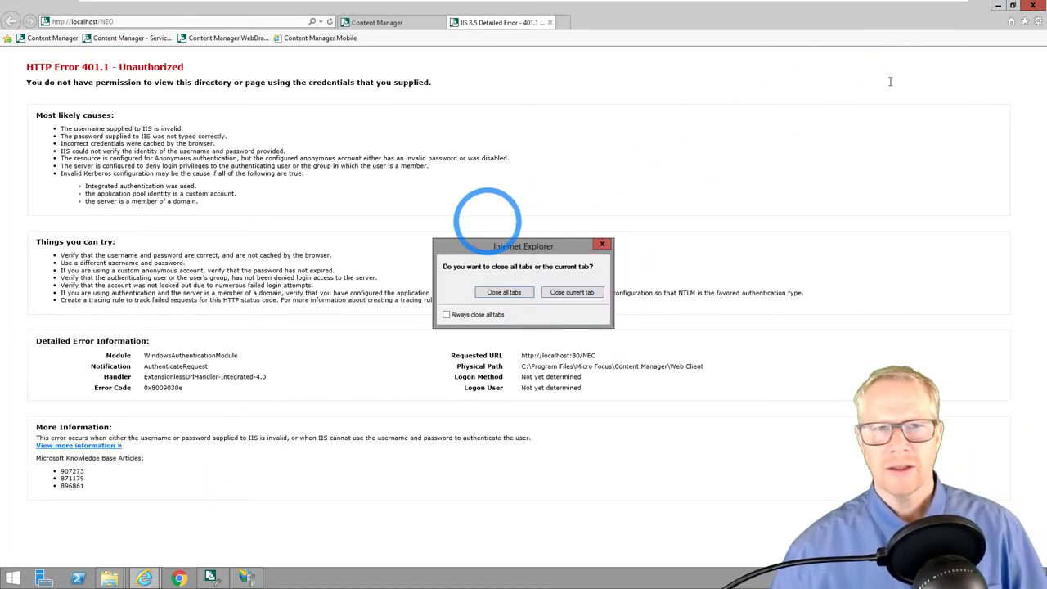
click(490, 290)
Browse the NEO application from IIS Manager and display its signed-in account and dataset details in Internet Explorer
right_click(59, 185)
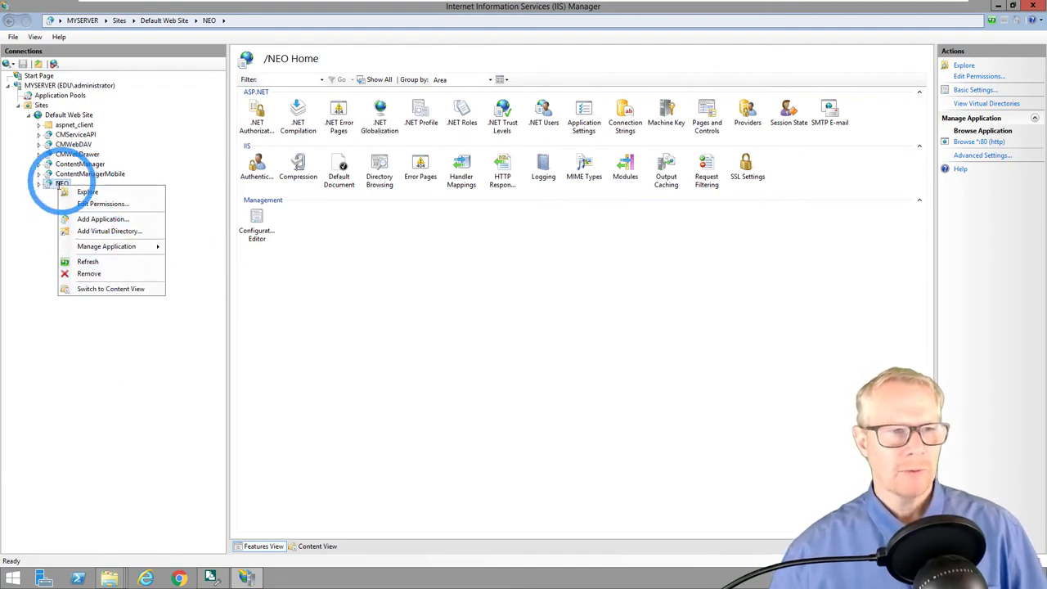
mouse_move(151, 246)
click(193, 245)
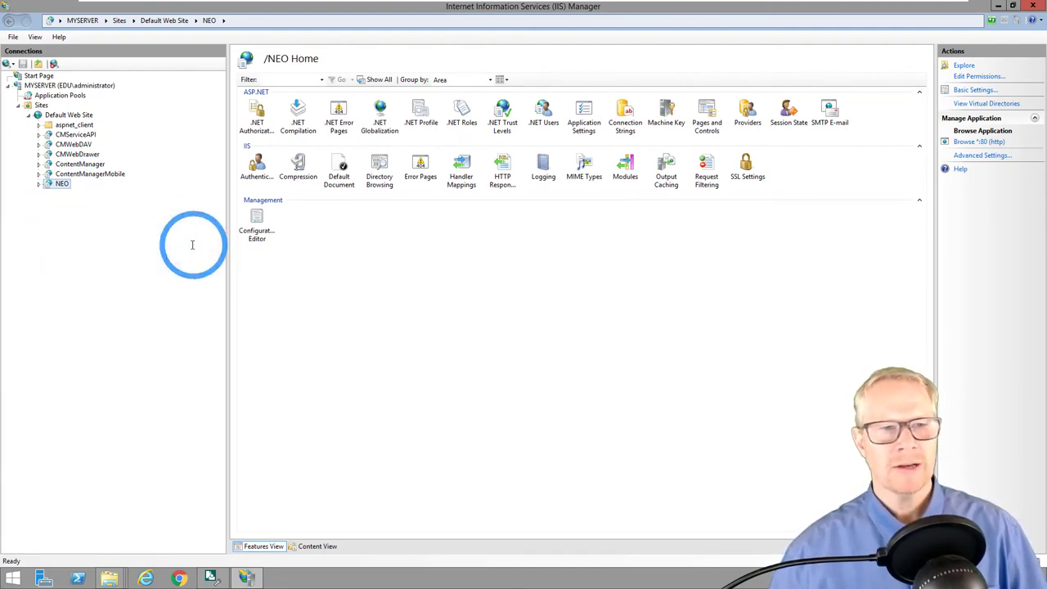
click(145, 577)
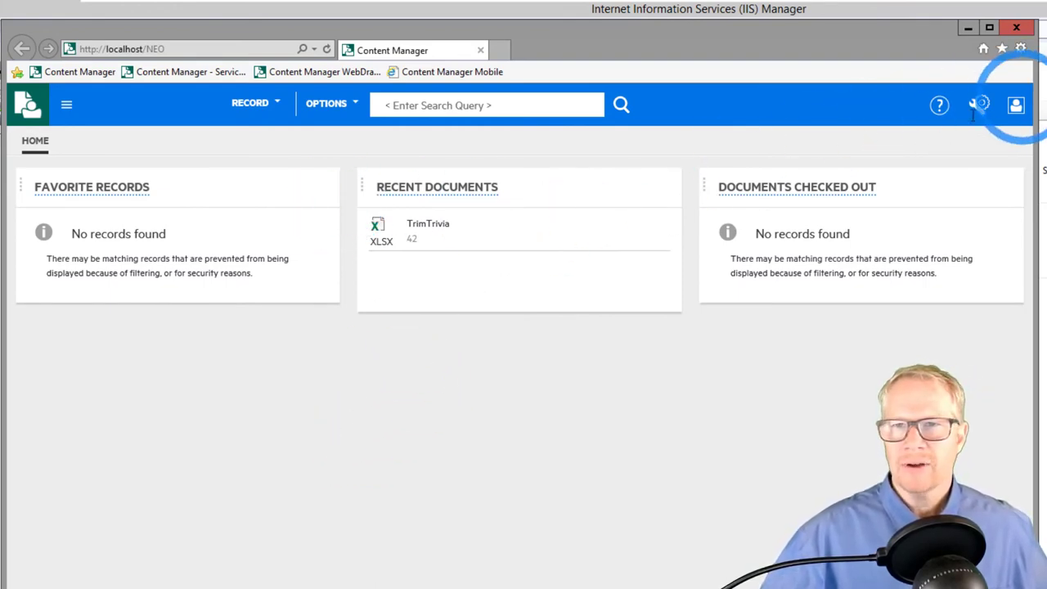
click(1015, 104)
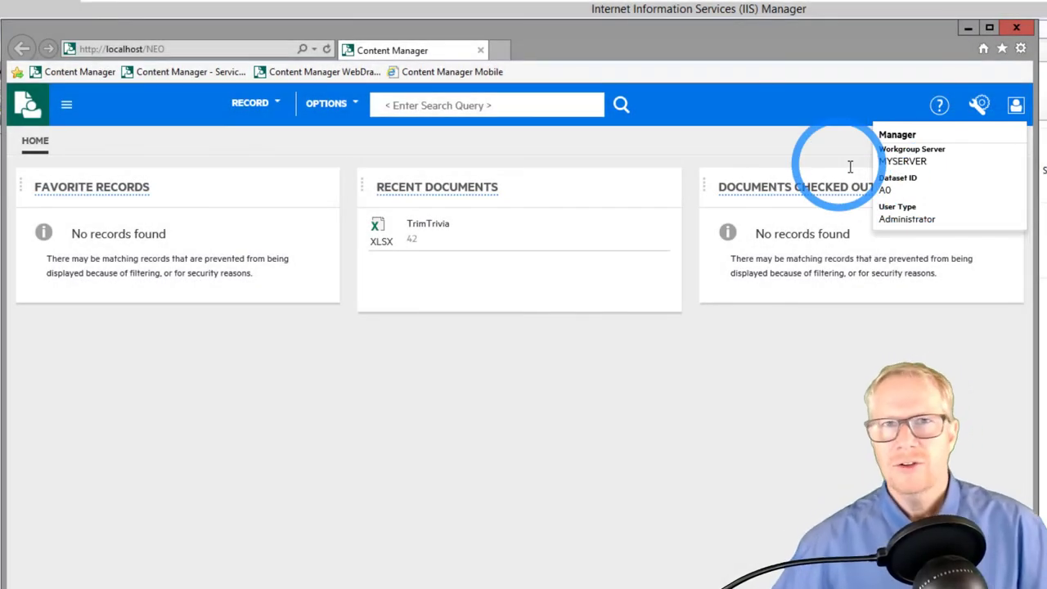
Open the ContentManager site in a new browser tab from the saved Content Manager favorite
click(500, 50)
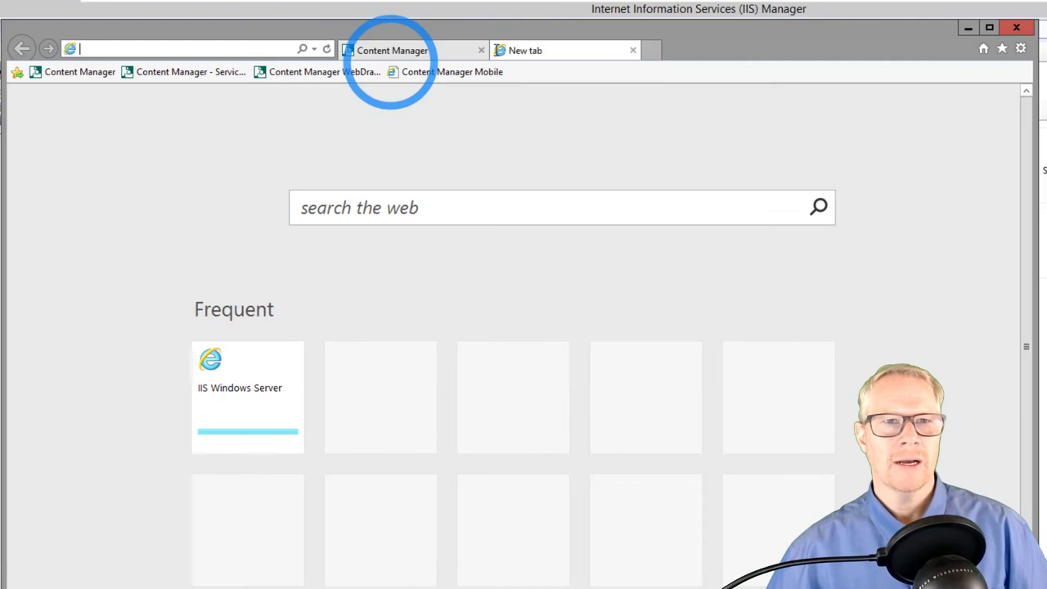
click(314, 50)
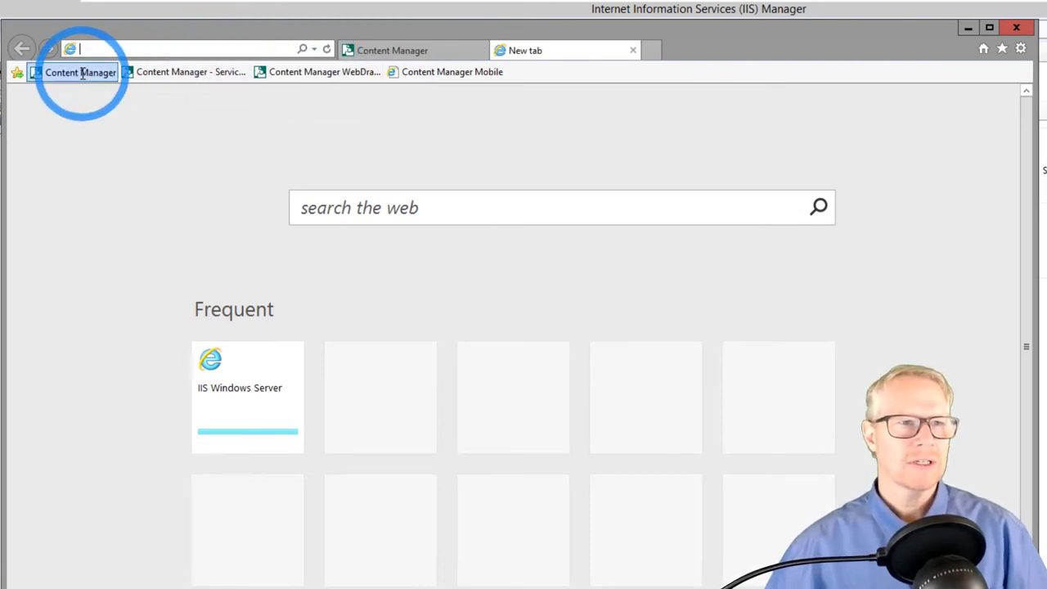
click(82, 72)
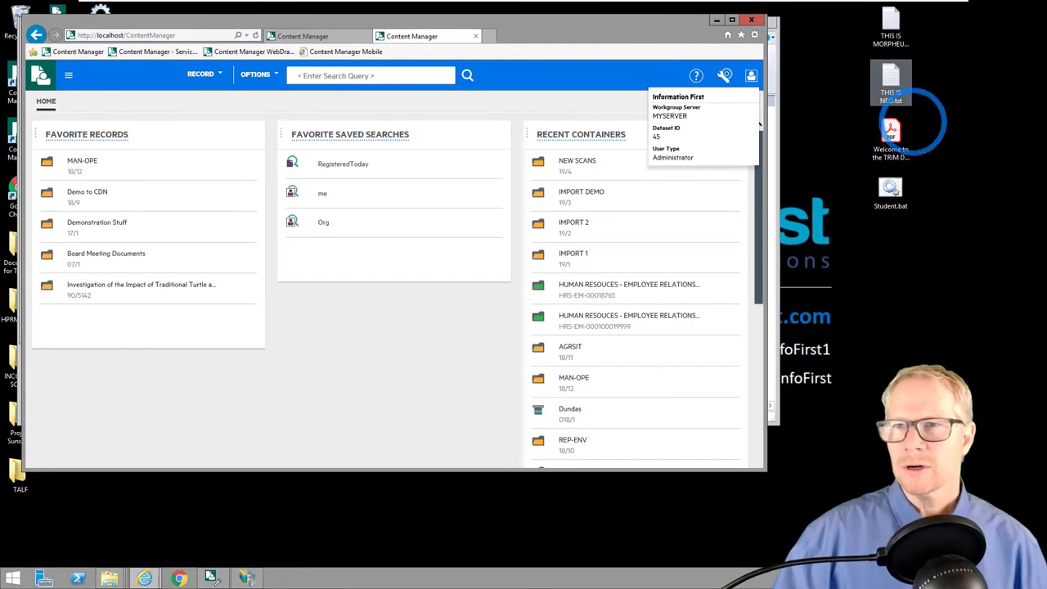
Create a Document1 record on the ContentManager site from the desktop file THIS IS NEO.txt and try to save it
click(892, 78)
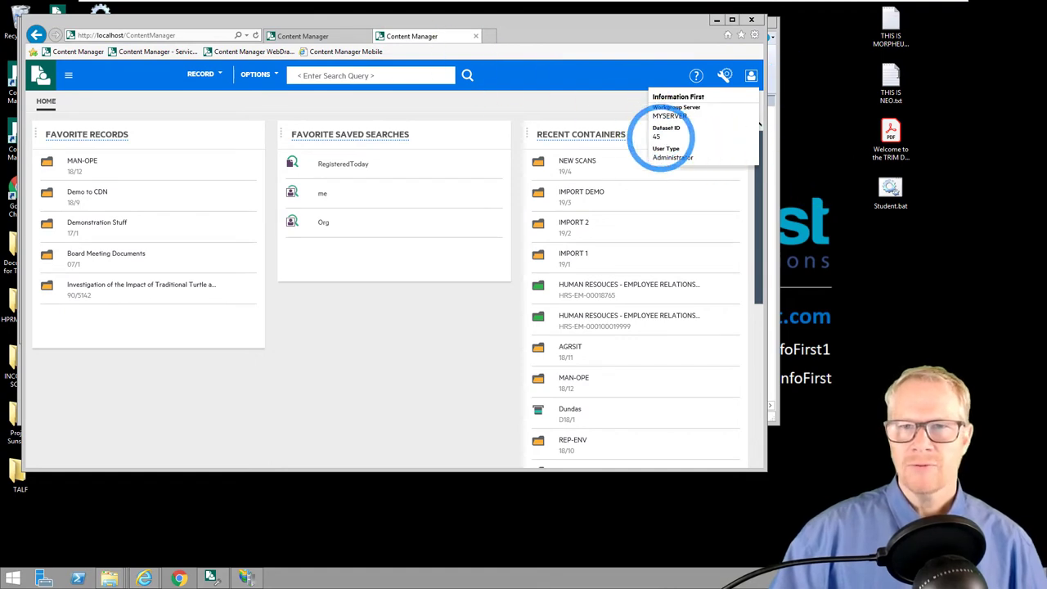
drag(892, 82, 355, 325)
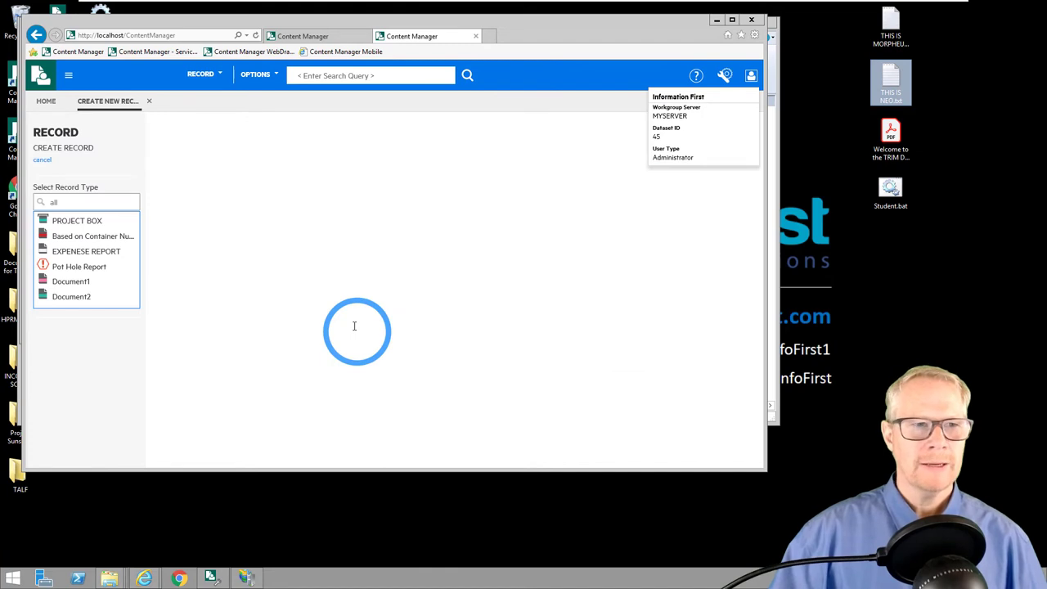
click(70, 280)
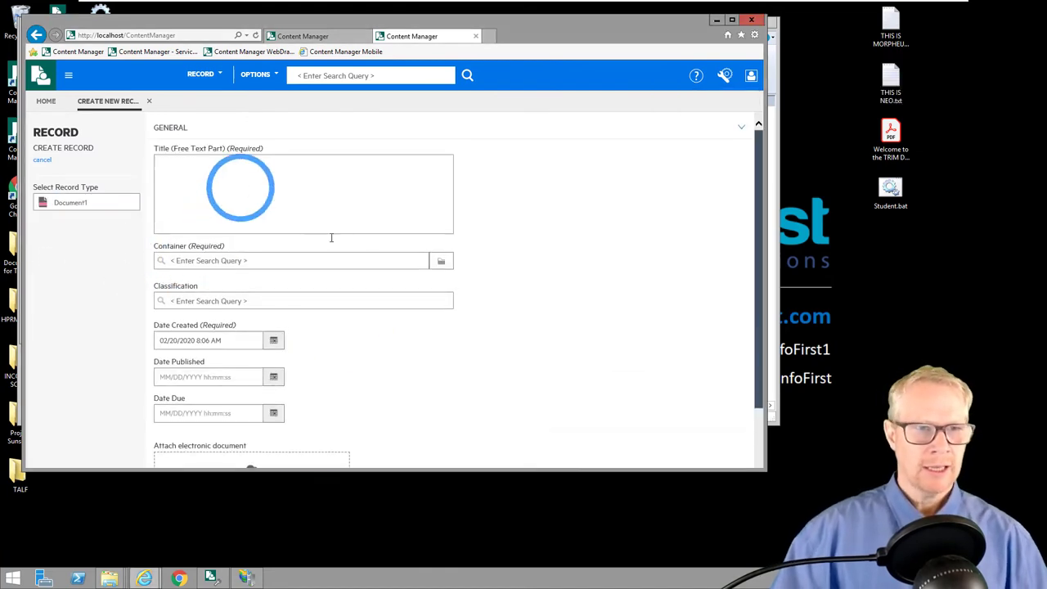
scroll(547, 357, down, 3)
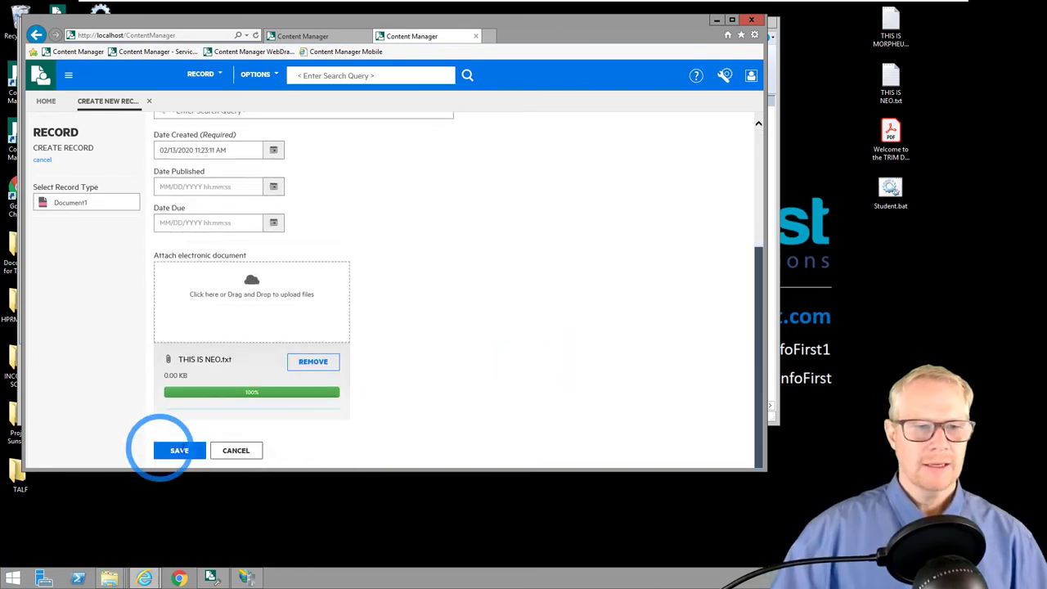
click(172, 451)
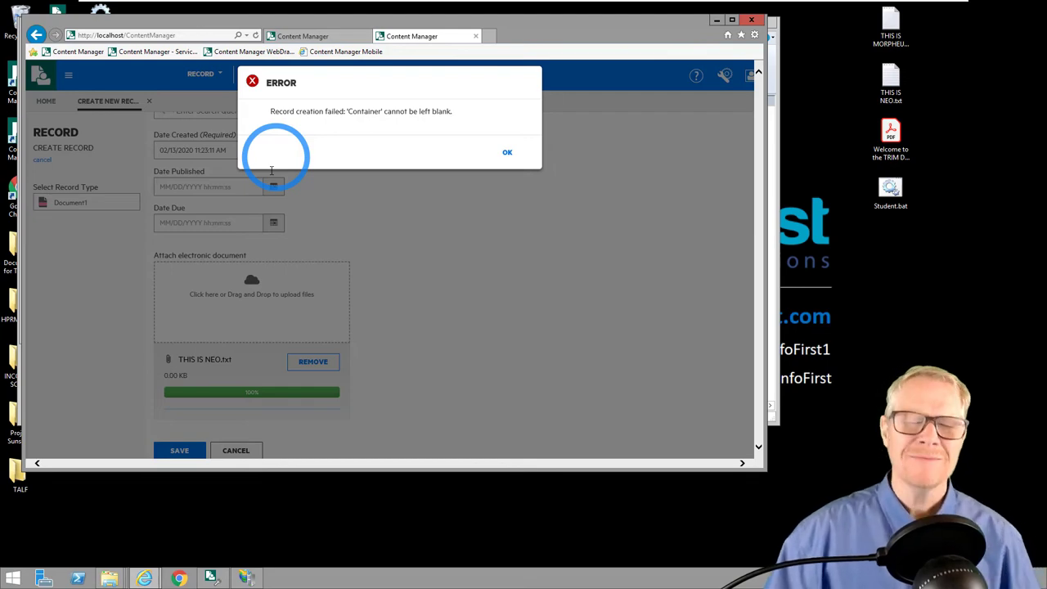
click(507, 152)
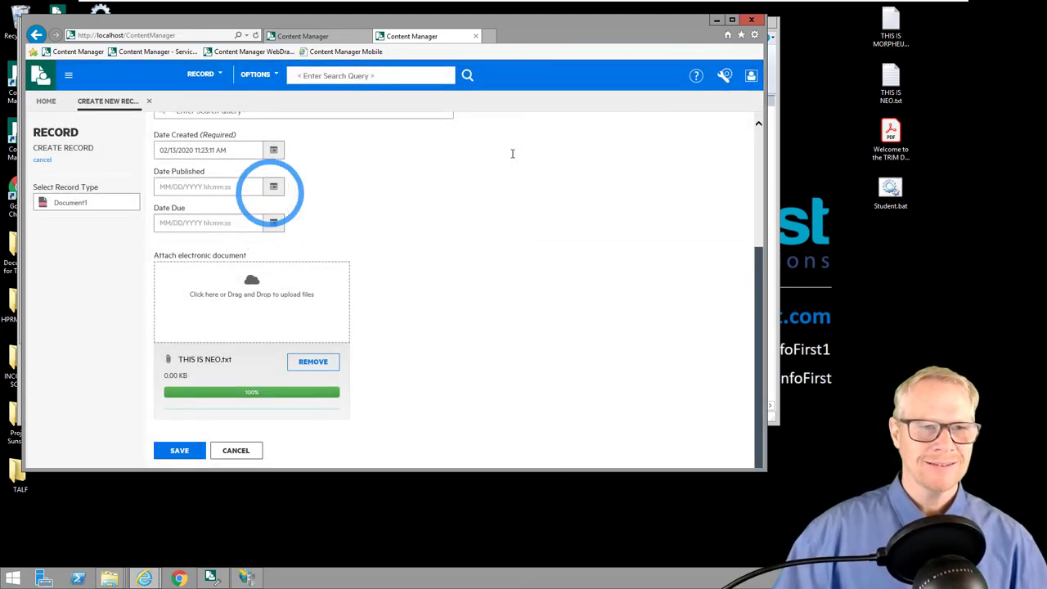
Search for "demo" as the new record's container, choose 19/3, and save the record
scroll(510, 154, up, 3)
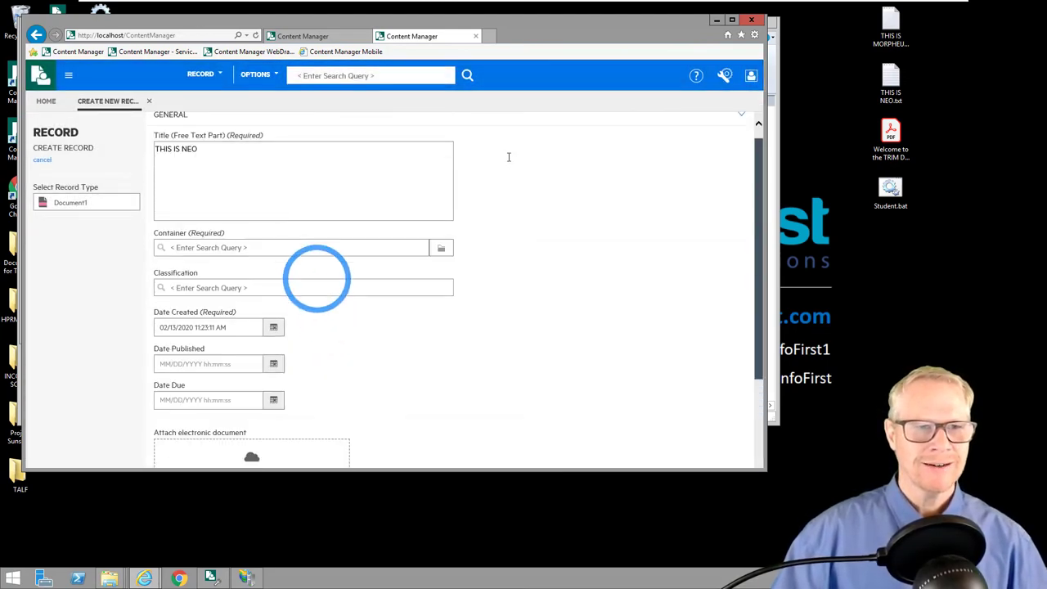
click(407, 248)
text(demo)
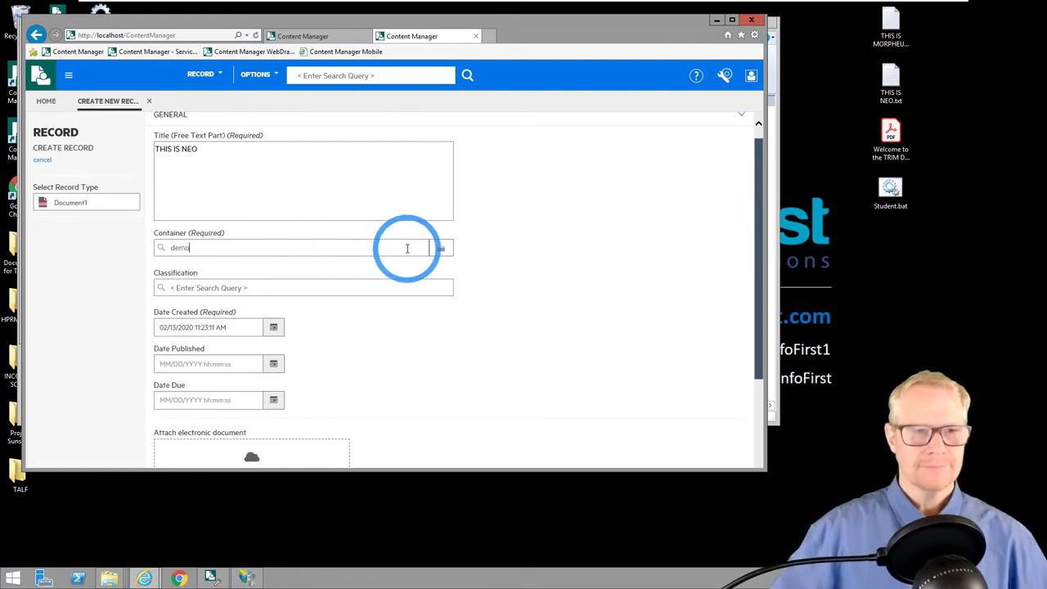
click(246, 286)
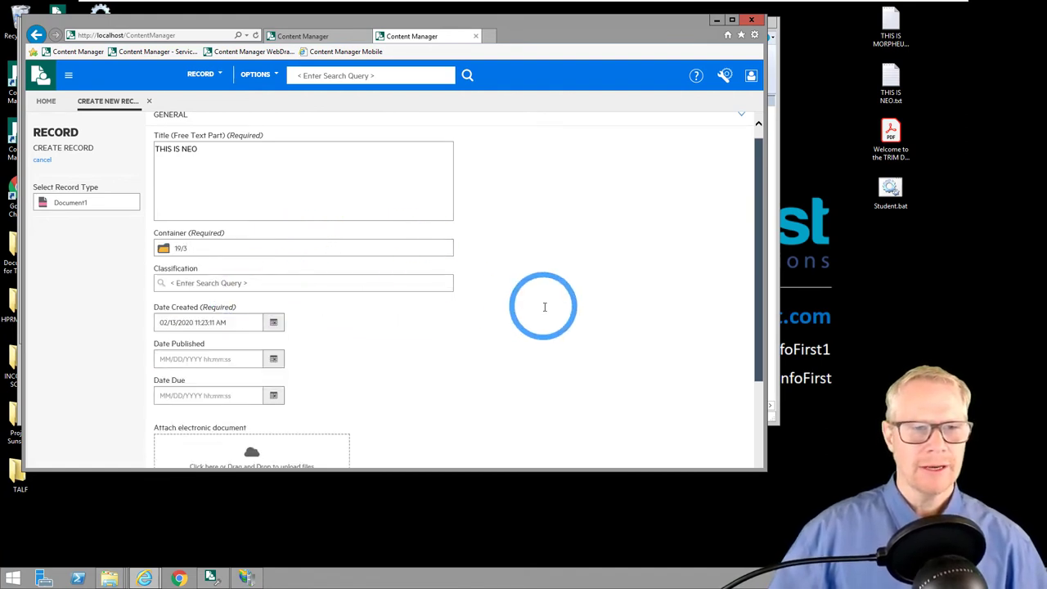
scroll(529, 313, down, 3)
click(180, 450)
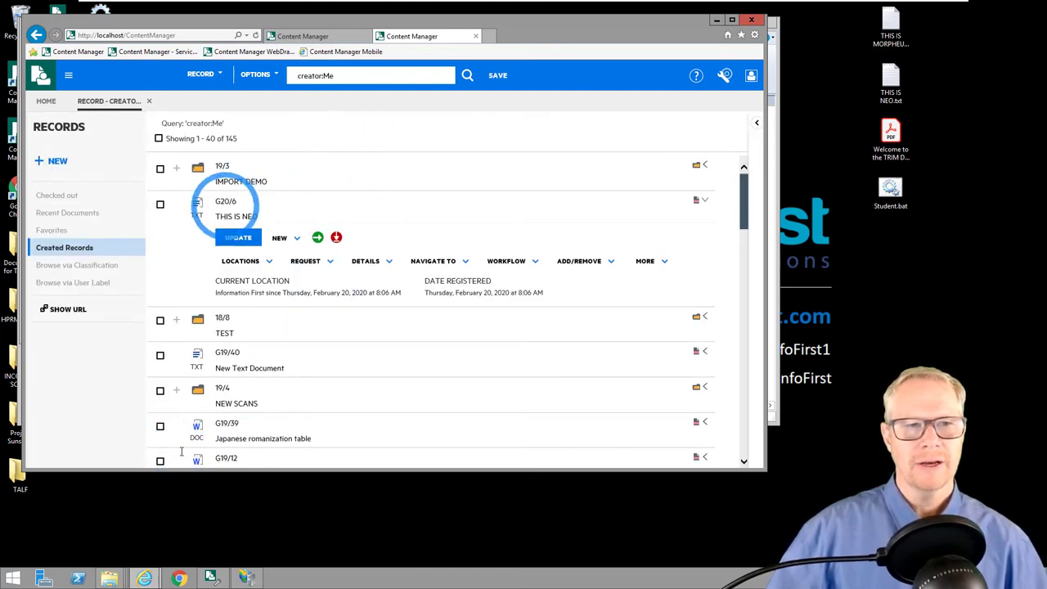
On the NEO site, create and save a DemoDoc record from the desktop file THIS IS MORPHEUS.txt
click(332, 36)
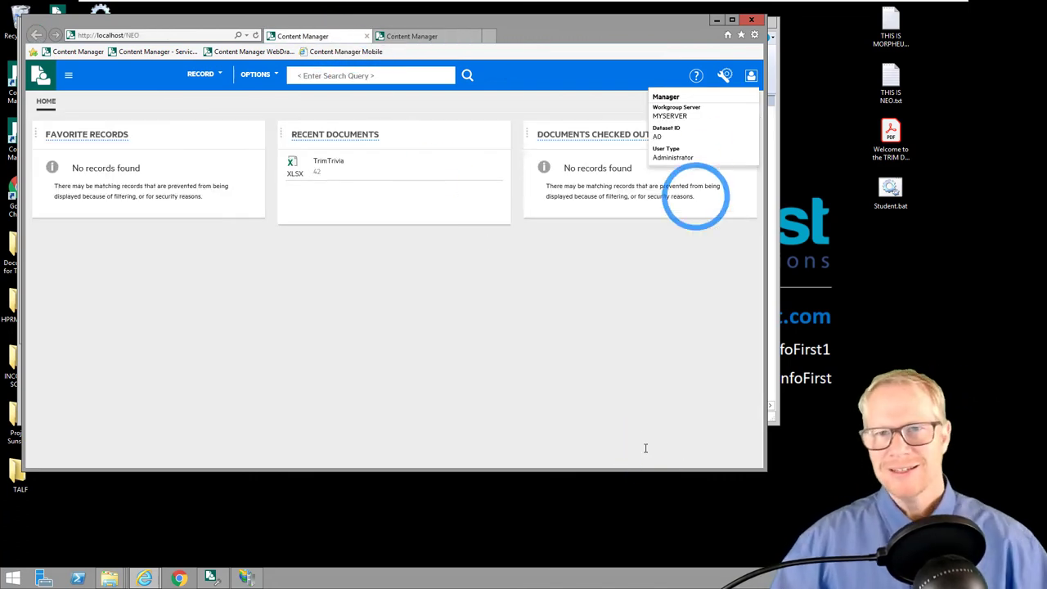
drag(891, 28, 172, 318)
click(62, 220)
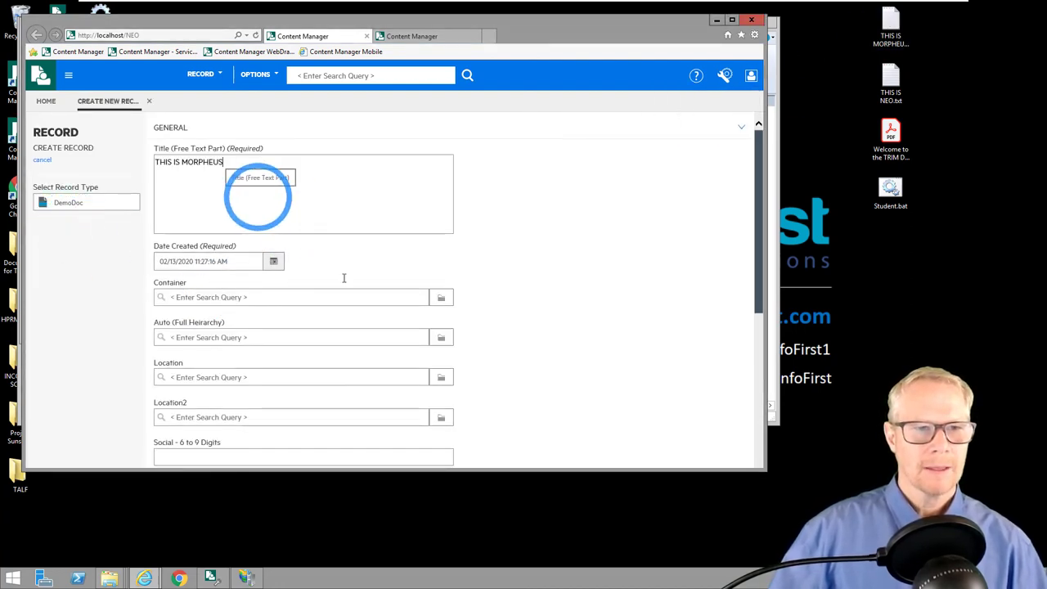
scroll(616, 348, down, 3)
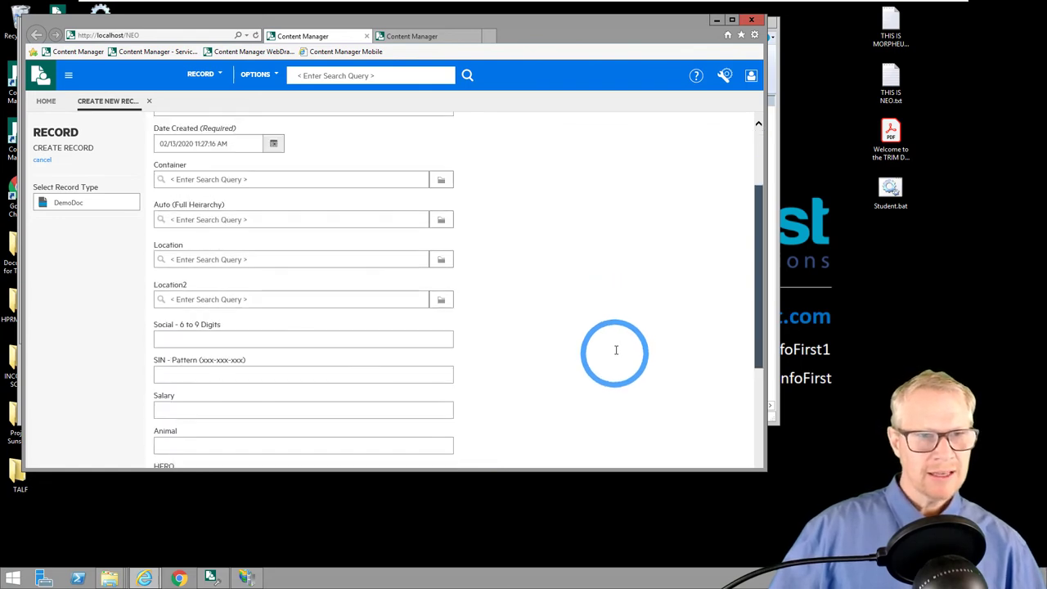
scroll(616, 350, down, 6)
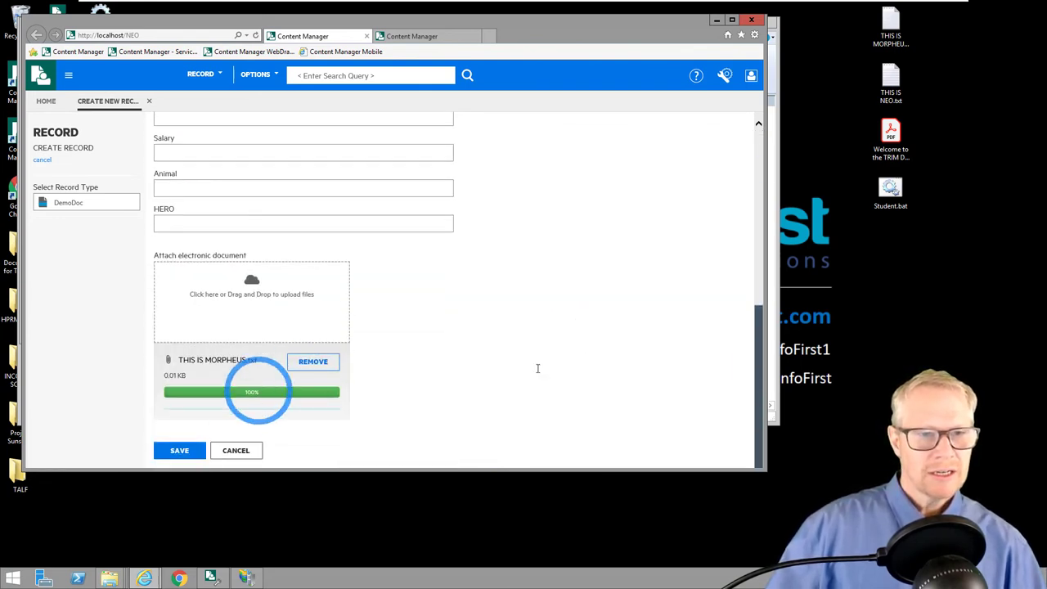
click(179, 451)
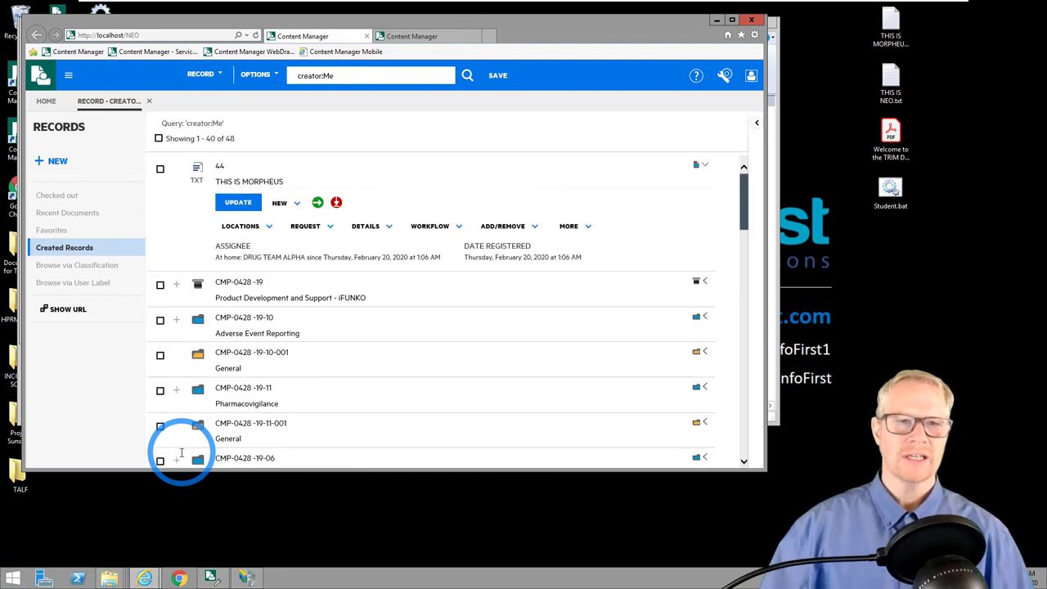
Minimize the open browser, IIS Manager and File Explorer windows to reveal the desktop
click(717, 19)
click(725, 21)
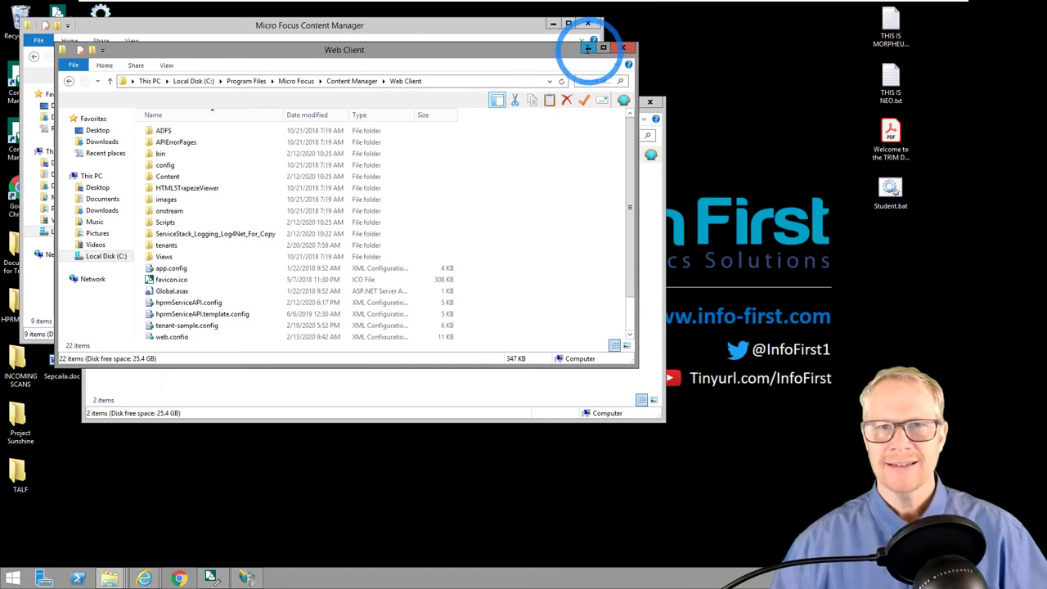
click(588, 47)
click(554, 24)
click(611, 101)
Open the ADMIN.COURSE dataset in the Content Manager desktop client and search for records registered today
double_click(22, 79)
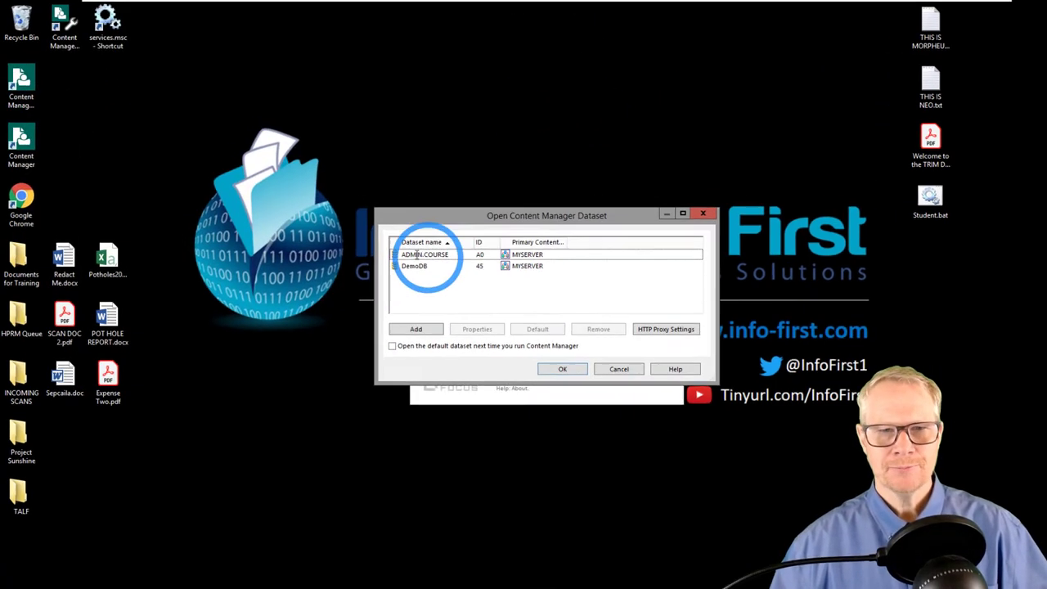
double_click(416, 254)
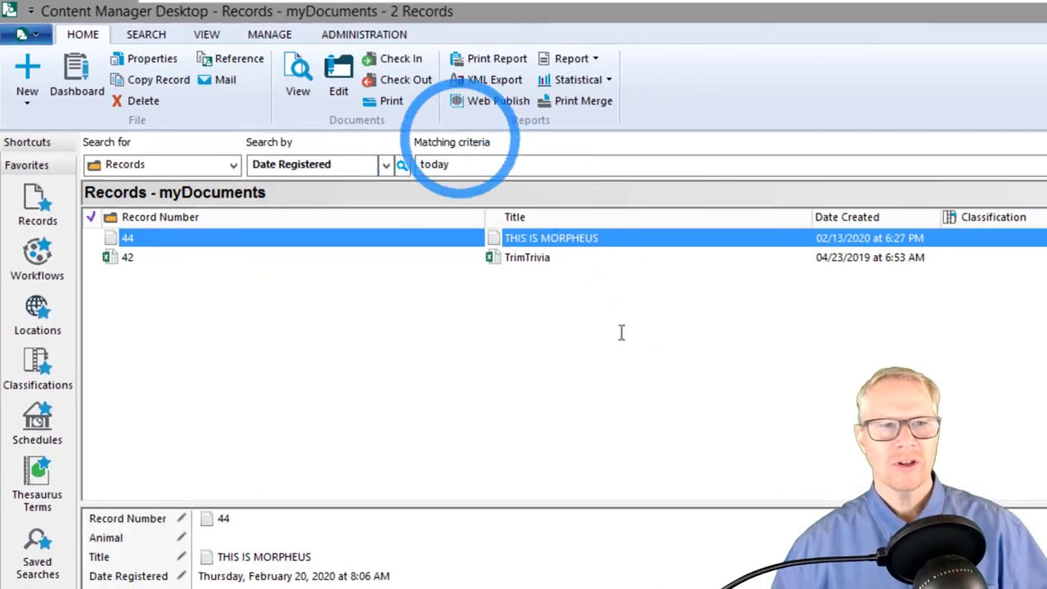
click(476, 166)
key(Return)
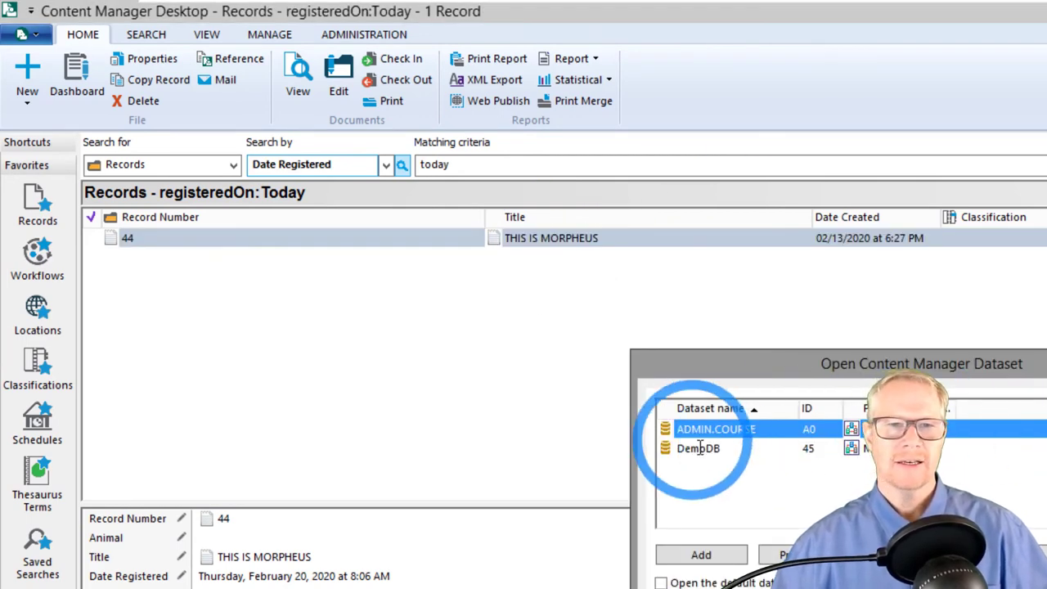
Open the DemoDB dataset, search for records registered today, and select the THIS IS NEO record
double_click(699, 446)
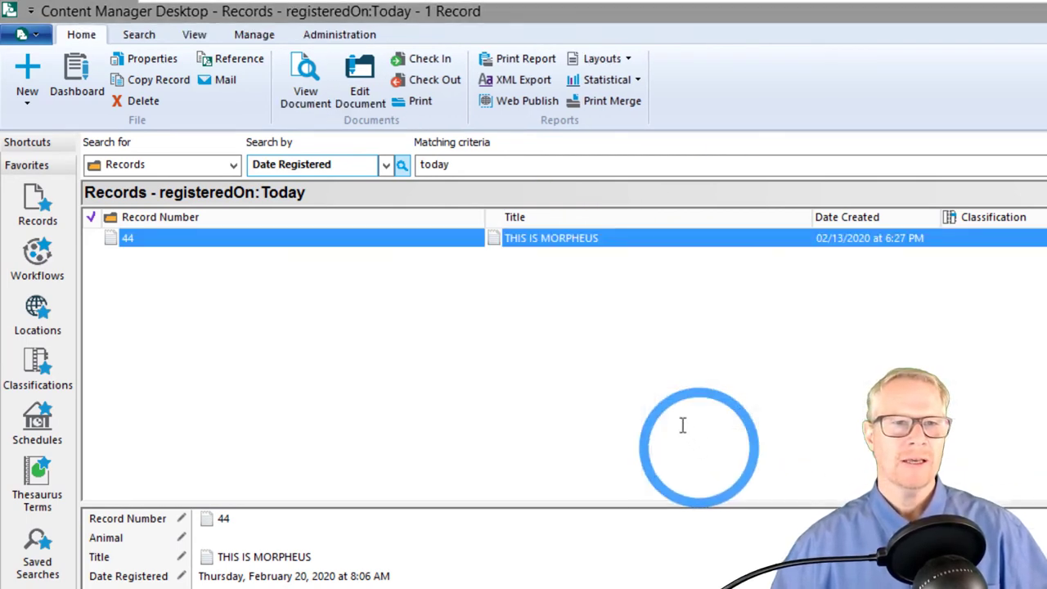
click(482, 167)
key(Return)
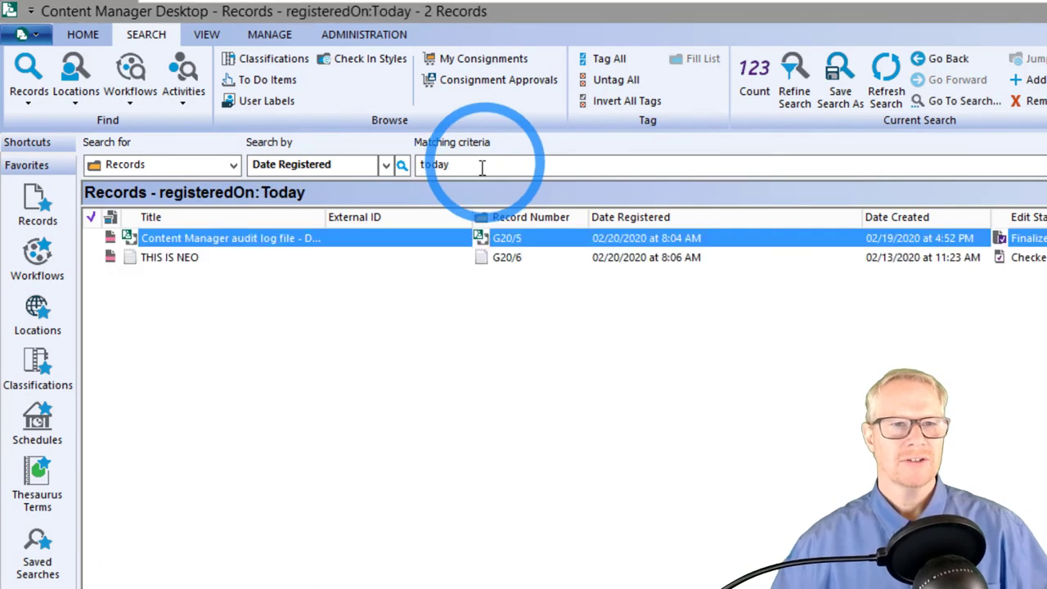
click(171, 256)
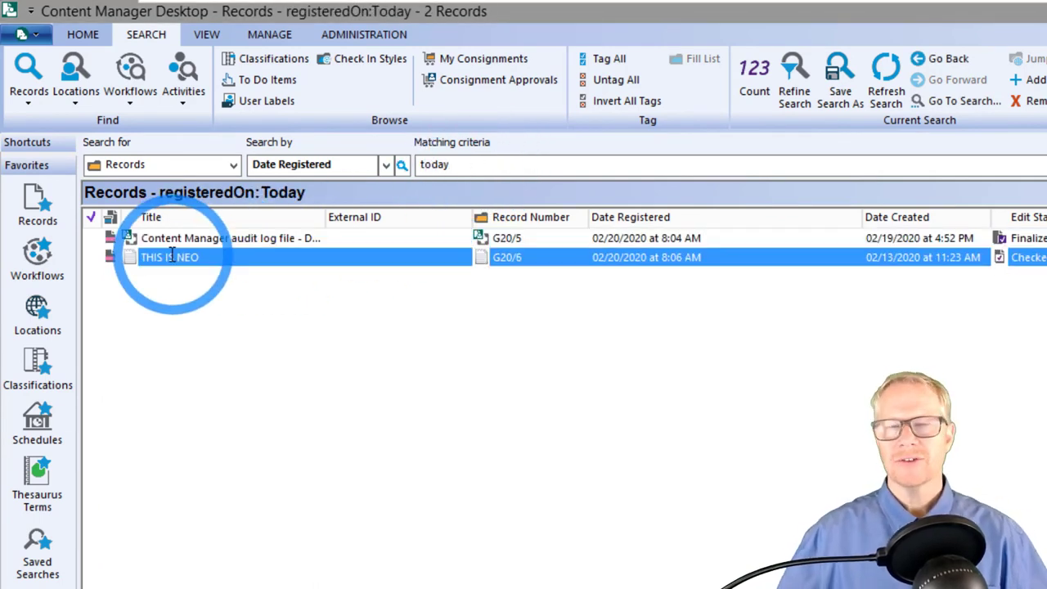